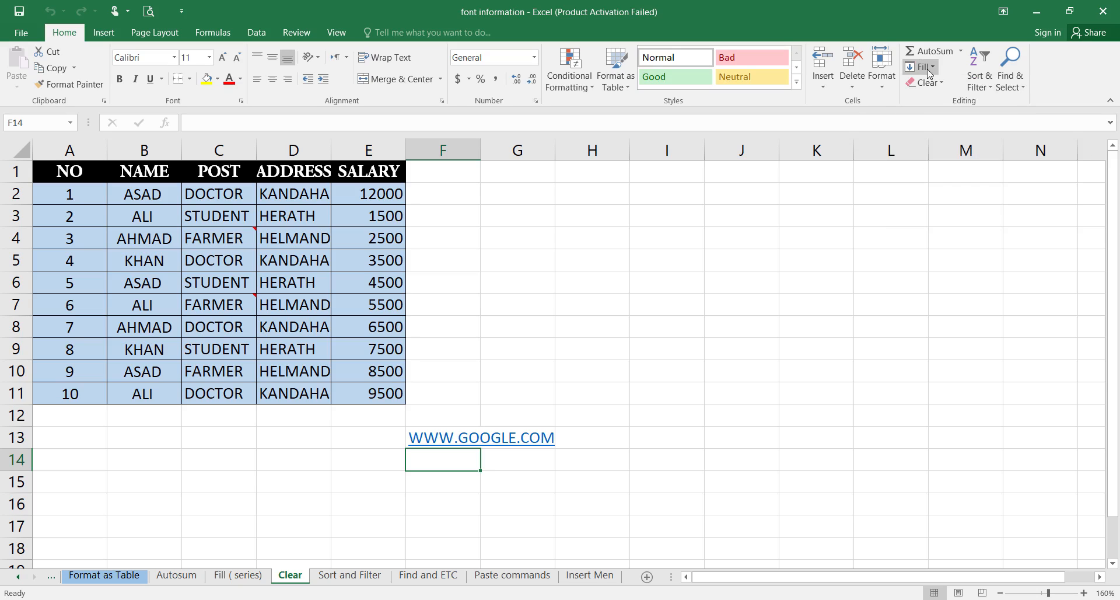
{"action": "left_click", "coordinate": [929, 69]}
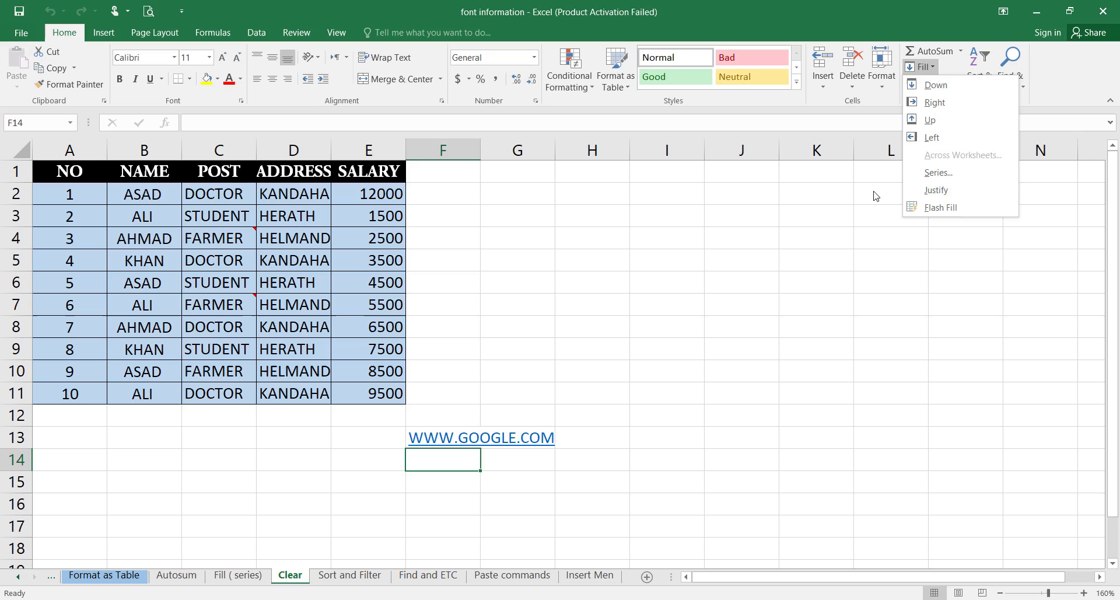
{"action": "left_click", "coordinate": [956, 189]}
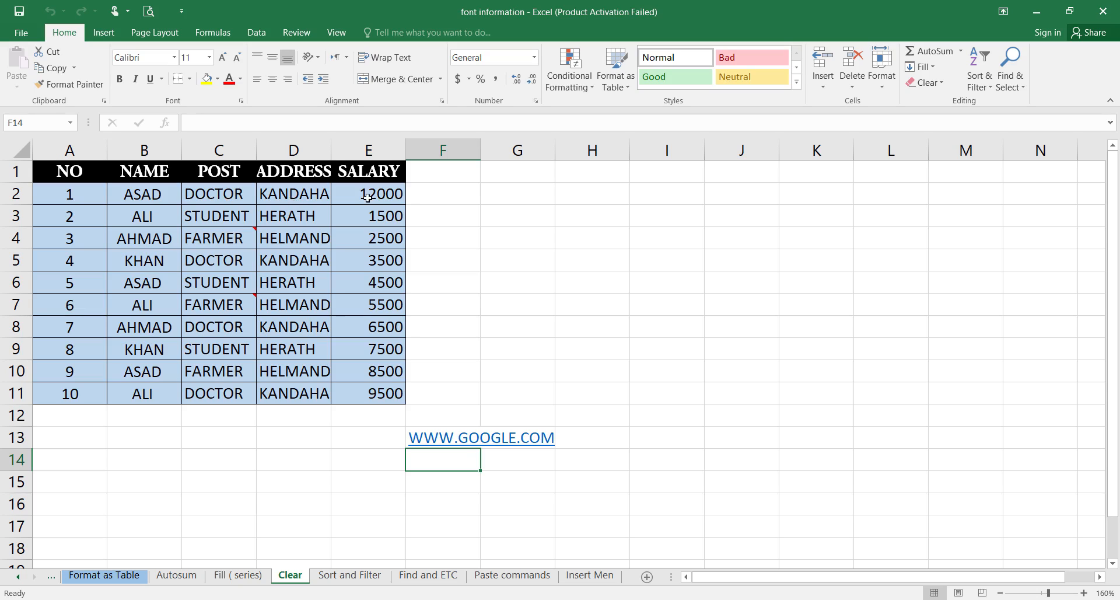
{"action": "left_click", "coordinate": [943, 81]}
{"action": "left_click", "coordinate": [764, 250]}
- Clear everything from the table in A1:E11, including contents, formatting and comments, and undo the clearing
{"action": "left_click_drag", "start_coordinate": [53, 173], "coordinate": [356, 398]}
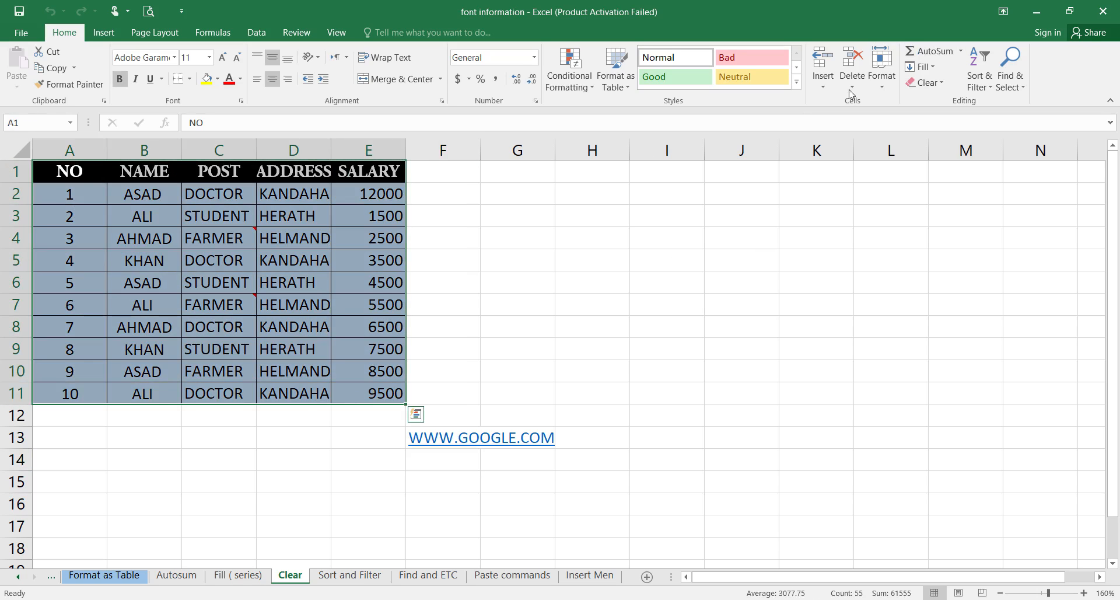
{"action": "left_click", "coordinate": [945, 83]}
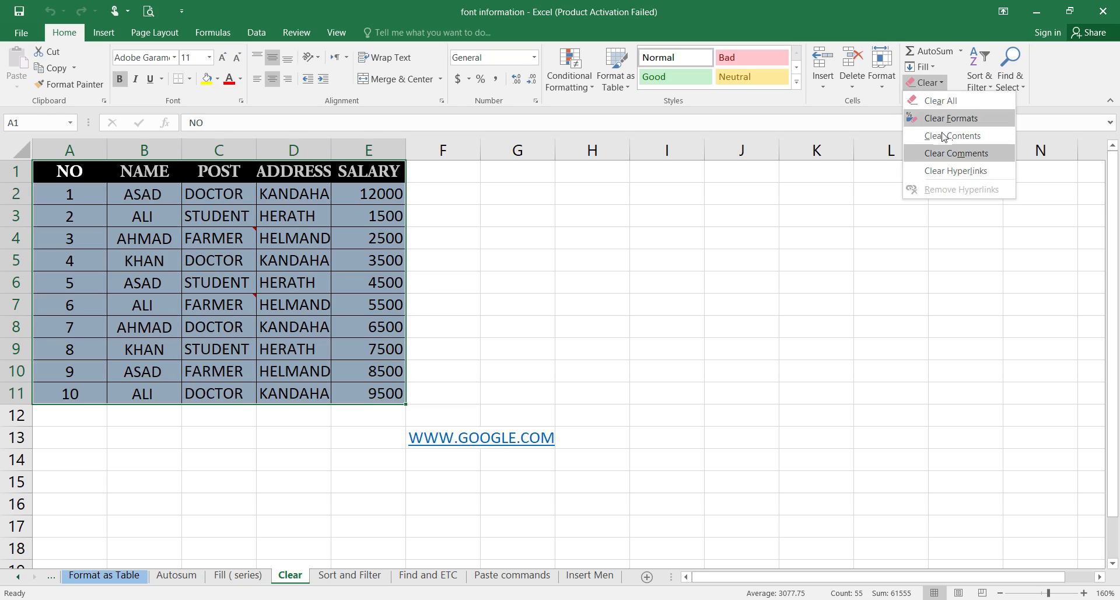
{"action": "left_click", "coordinate": [936, 102]}
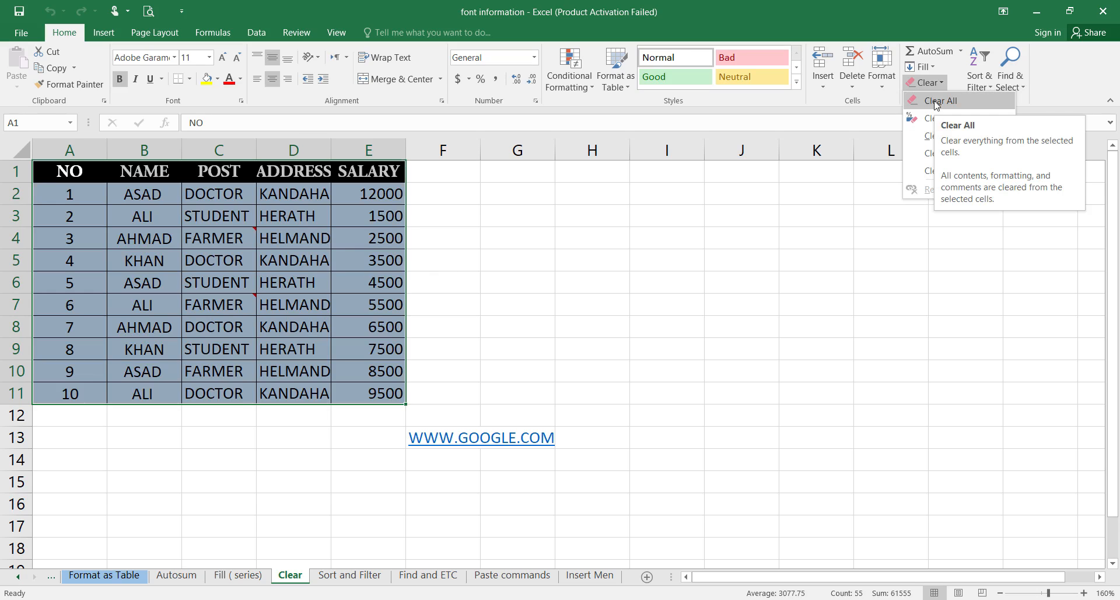
{"action": "left_click", "coordinate": [936, 101]}
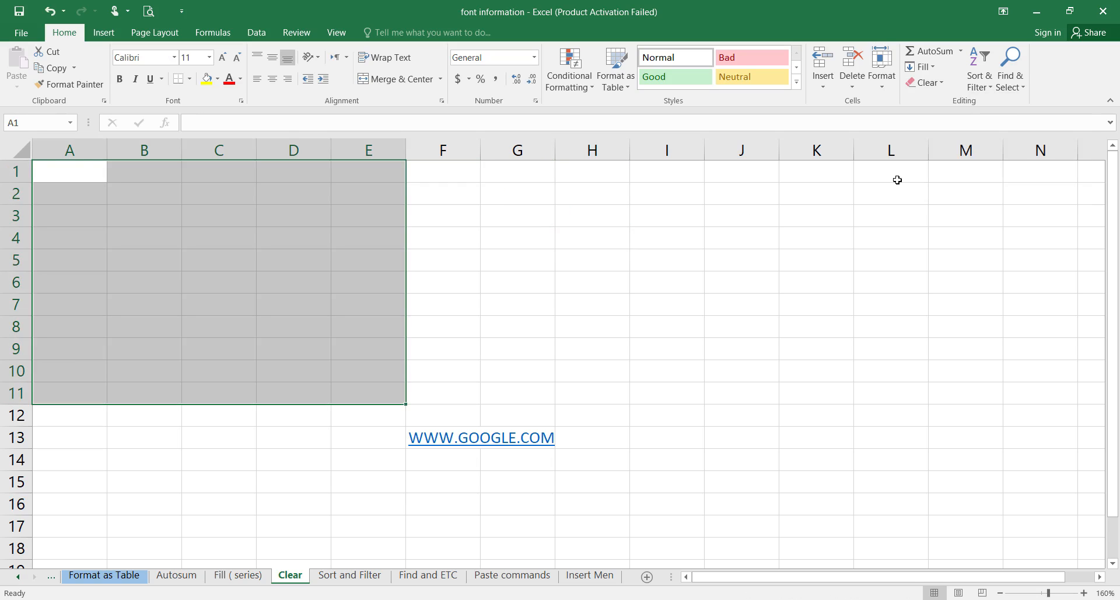
{"action": "left_click", "coordinate": [615, 238]}
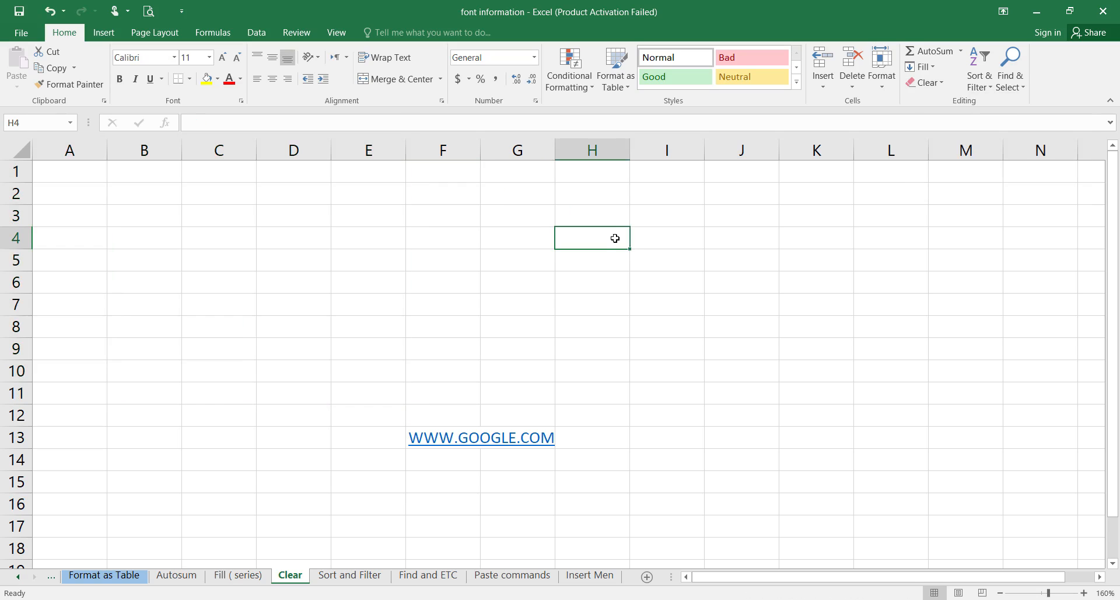
{"action": "key", "text": "ctrl+z"}
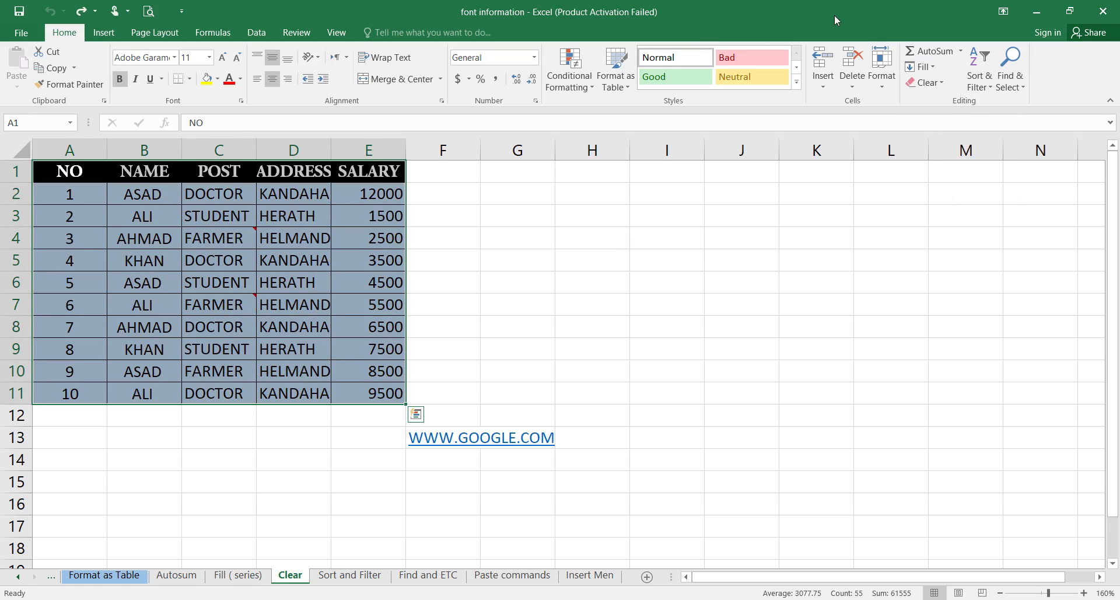
- Clear only the formats of the table in A1:E11 and compare both states with undo and redo, ending with the clearing undone
{"action": "left_click", "coordinate": [926, 82]}
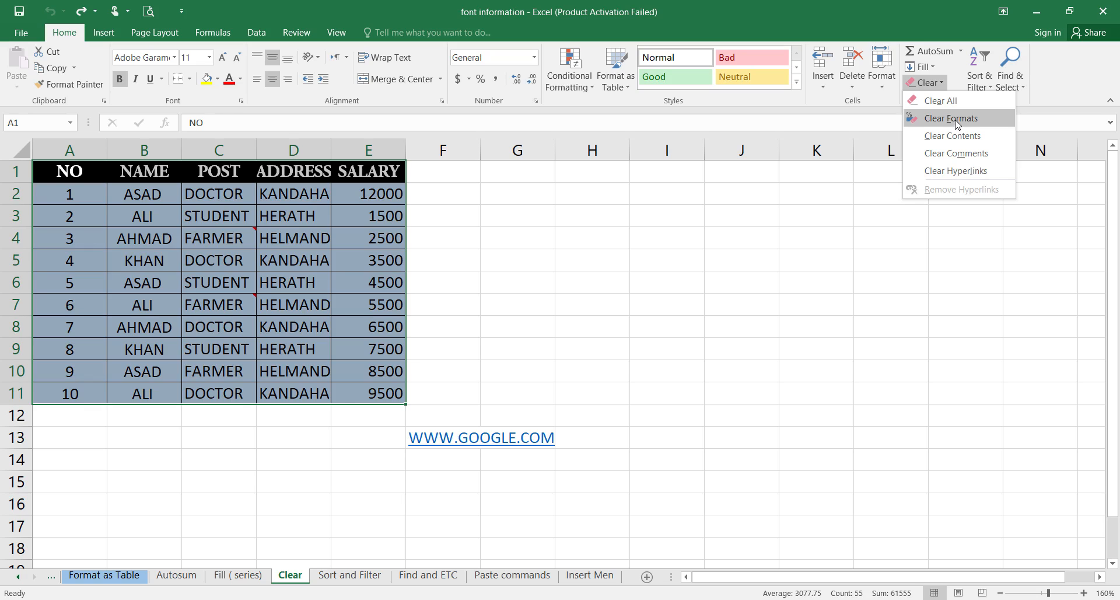
{"action": "left_click", "coordinate": [955, 119]}
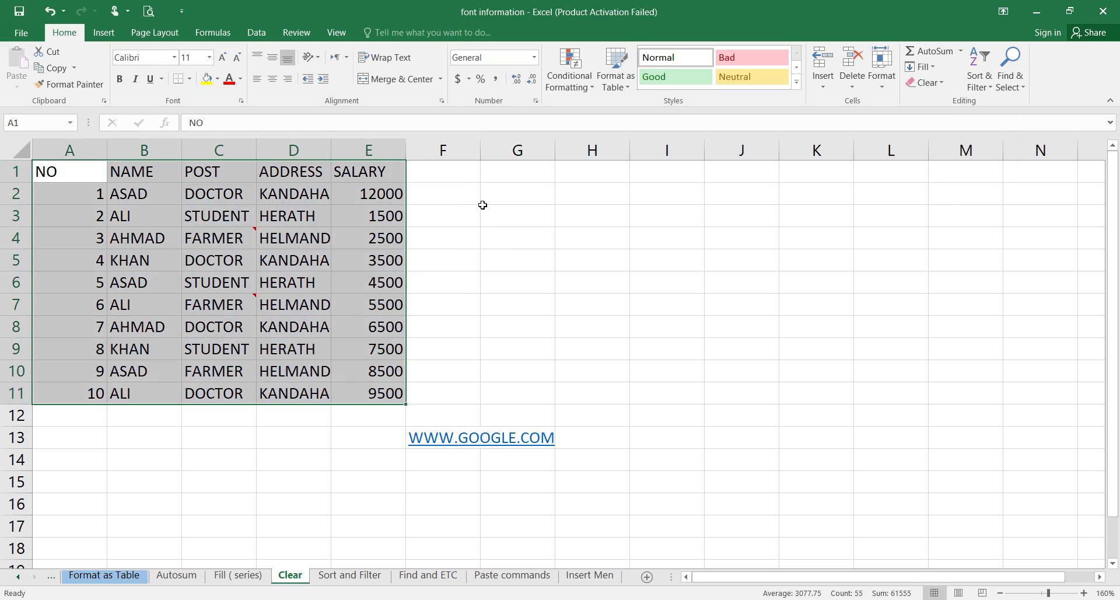
{"action": "left_click", "coordinate": [484, 235]}
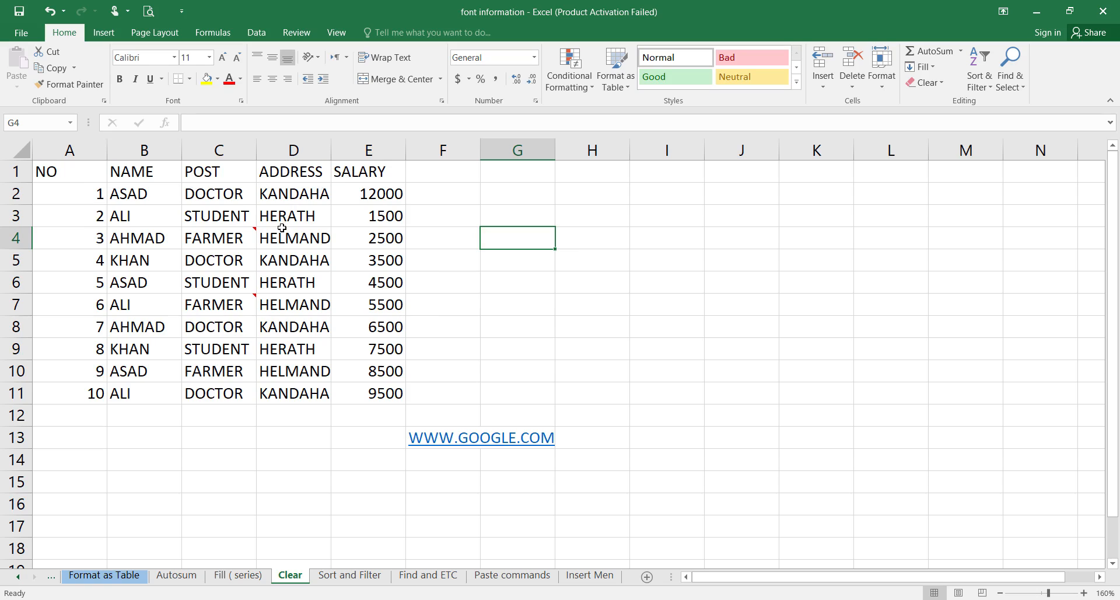
{"action": "key", "text": "ctrl+z"}
{"action": "key", "text": "ctrl+y"}
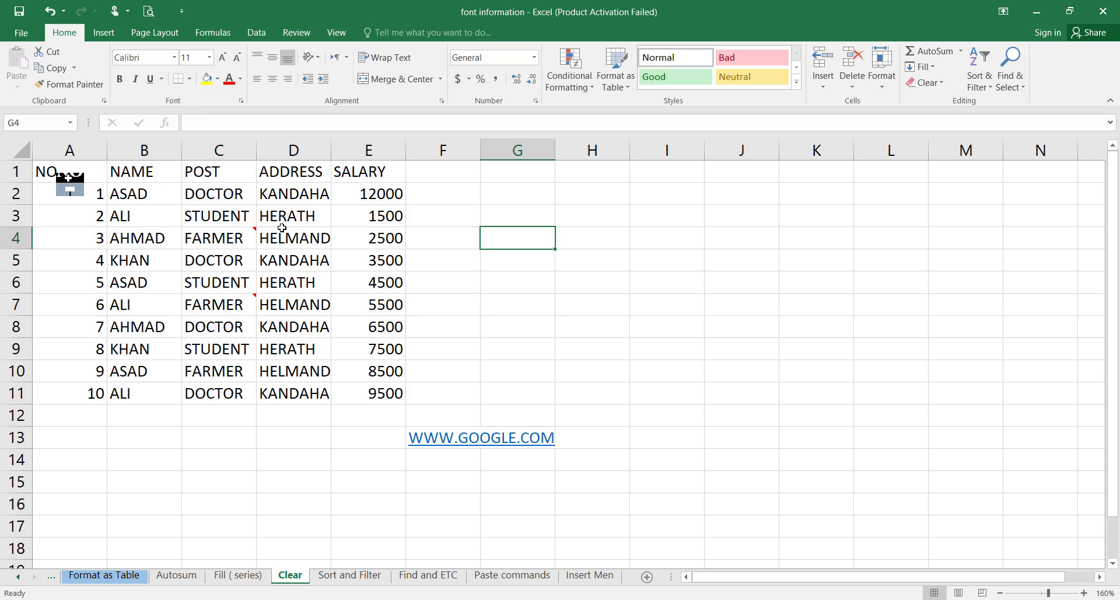
{"action": "key", "text": "ctrl+z"}
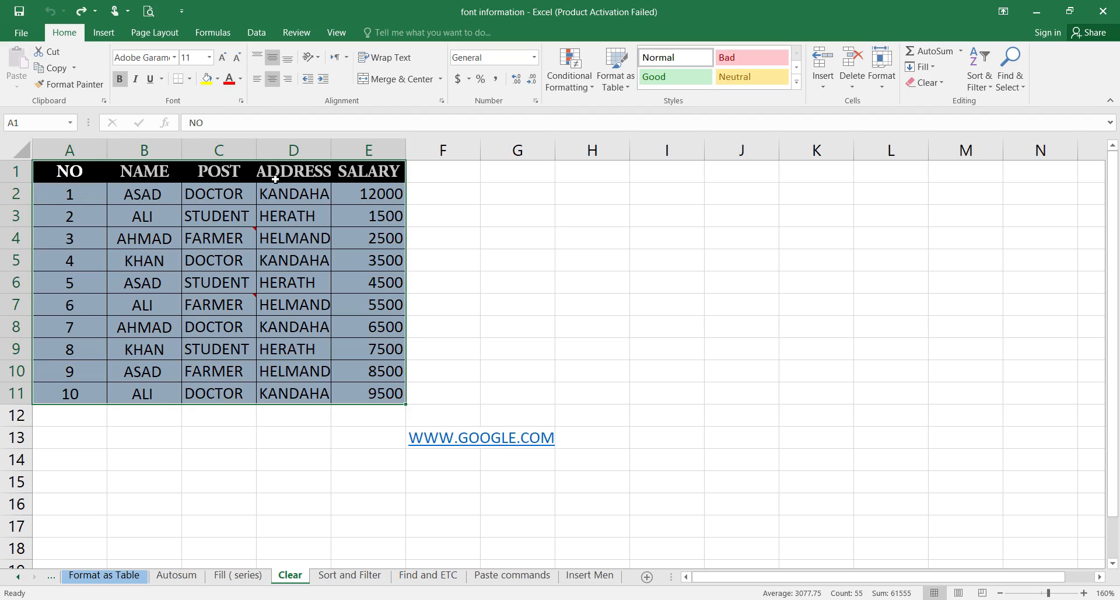
- Clear the formats of A1:E11 once more and undo the change
{"action": "left_click", "coordinate": [936, 84]}
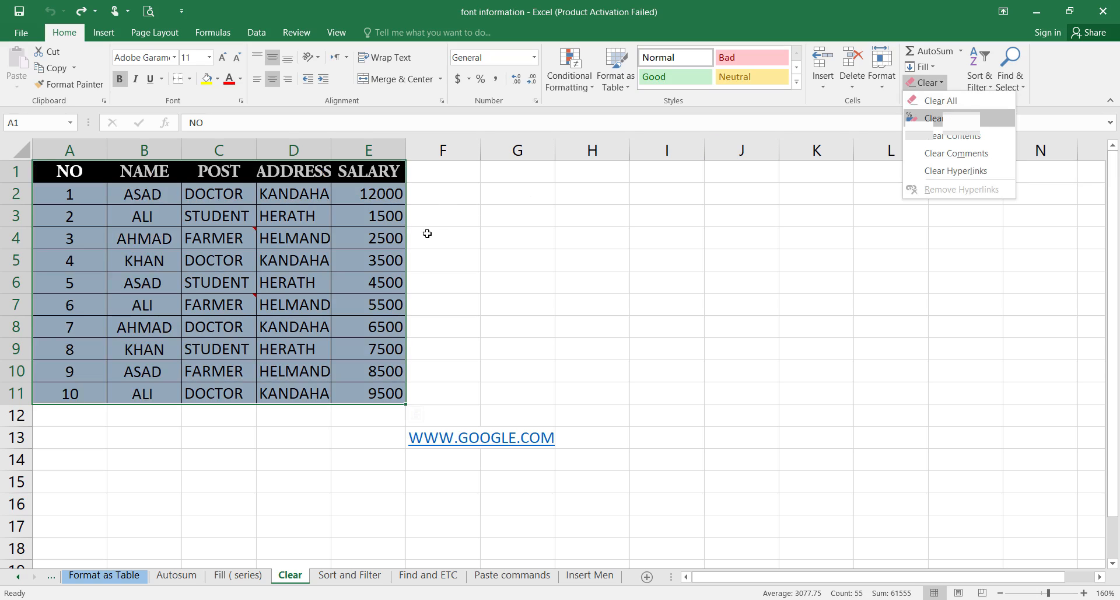
{"action": "left_click", "coordinate": [967, 122]}
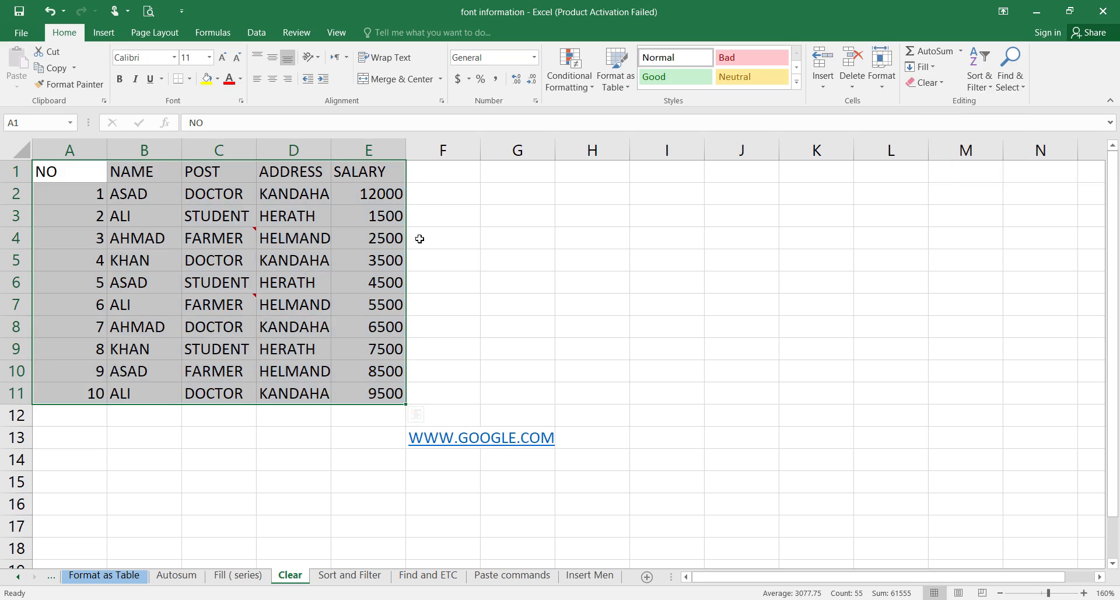
{"action": "left_click", "coordinate": [464, 242]}
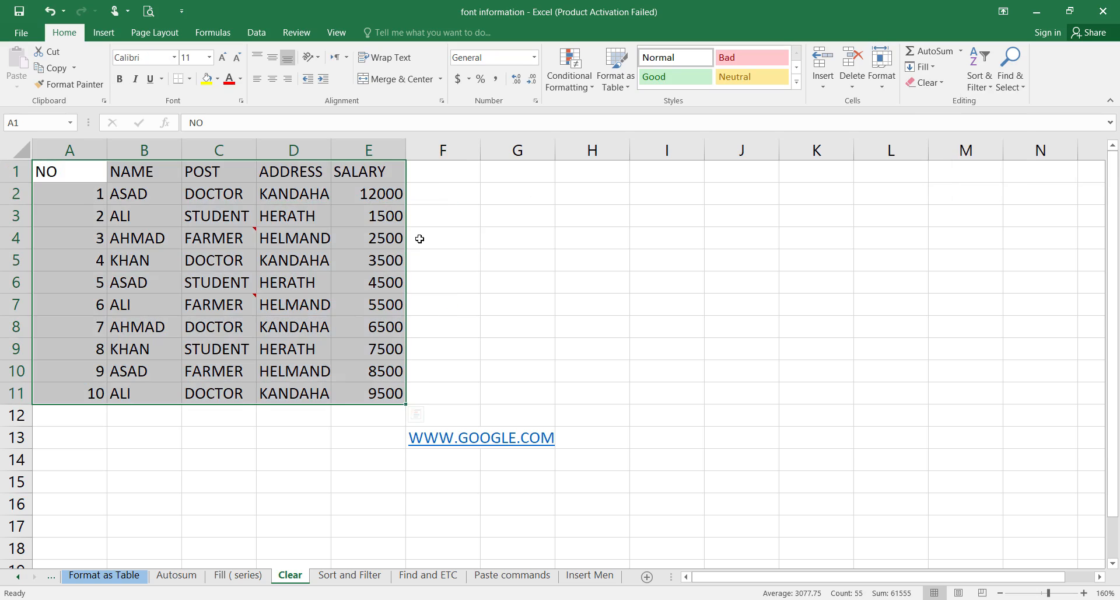
{"action": "left_click", "coordinate": [420, 238]}
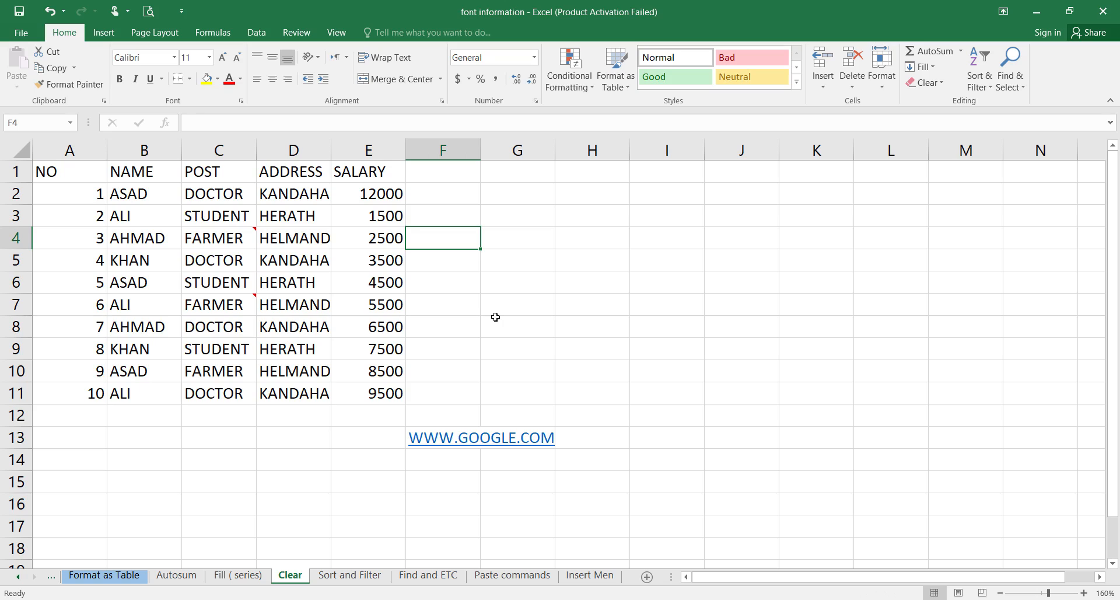
{"action": "key", "text": "ctrl+z"}
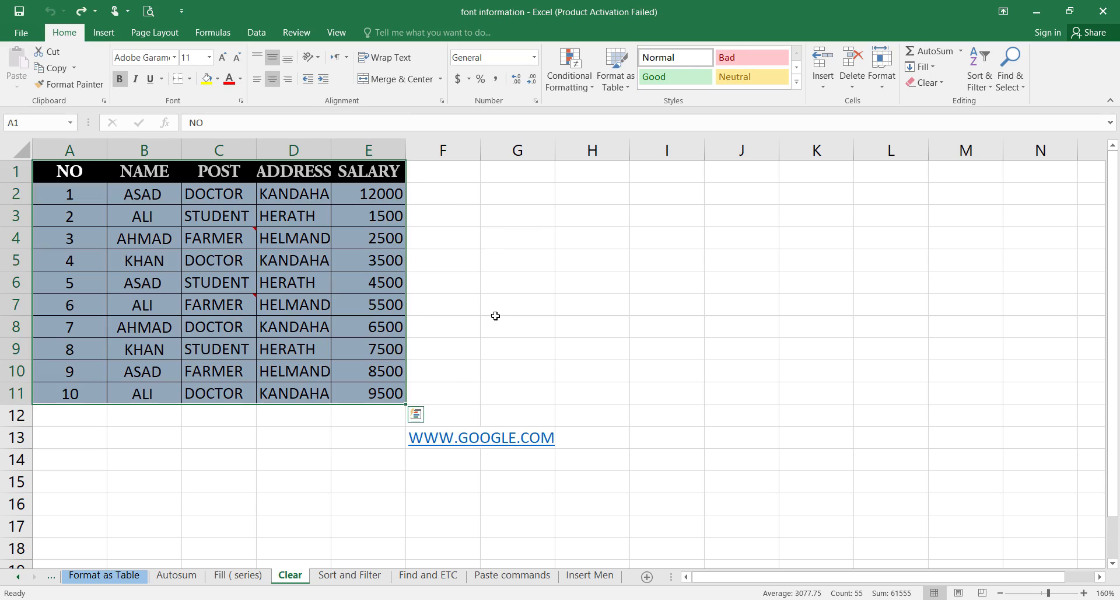
- Clear only the contents of the table in A1:E11
{"action": "left_click", "coordinate": [944, 89]}
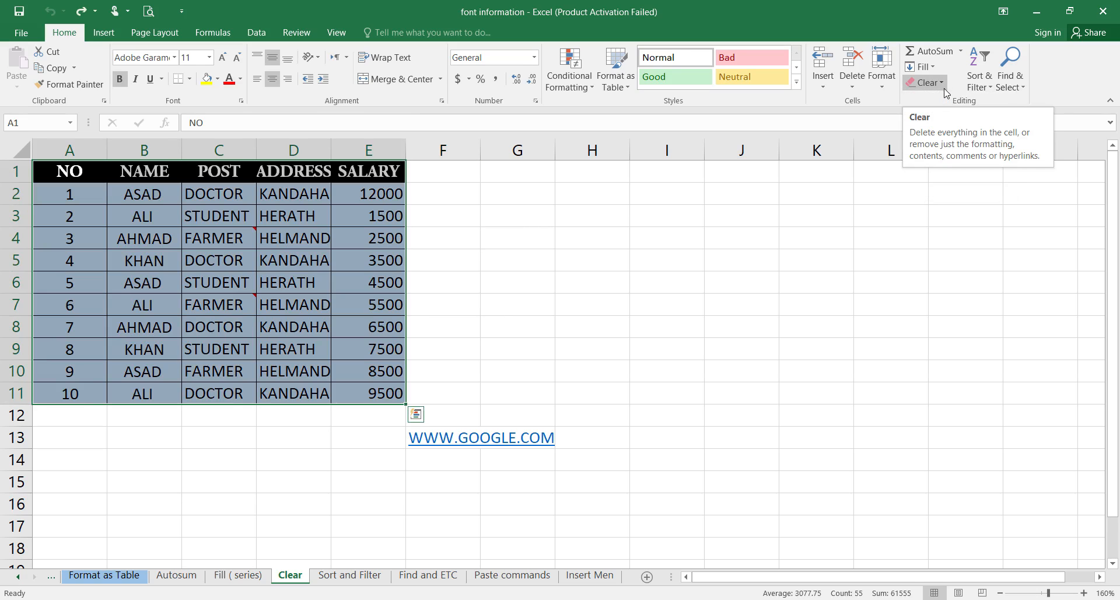
{"action": "left_click", "coordinate": [944, 89]}
{"action": "left_click", "coordinate": [944, 89]}
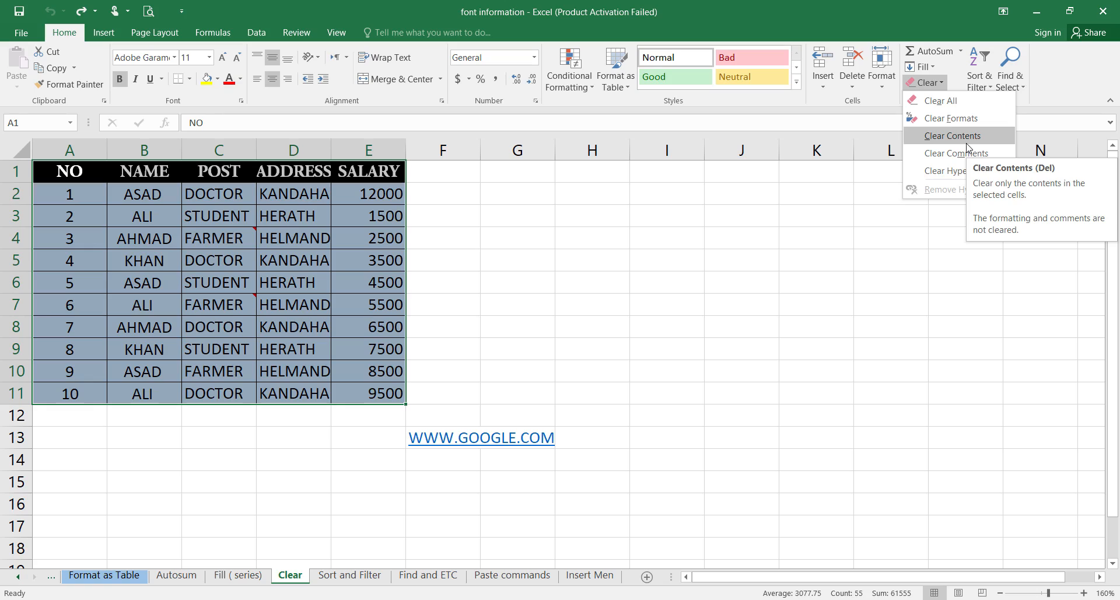
{"action": "left_click", "coordinate": [962, 140]}
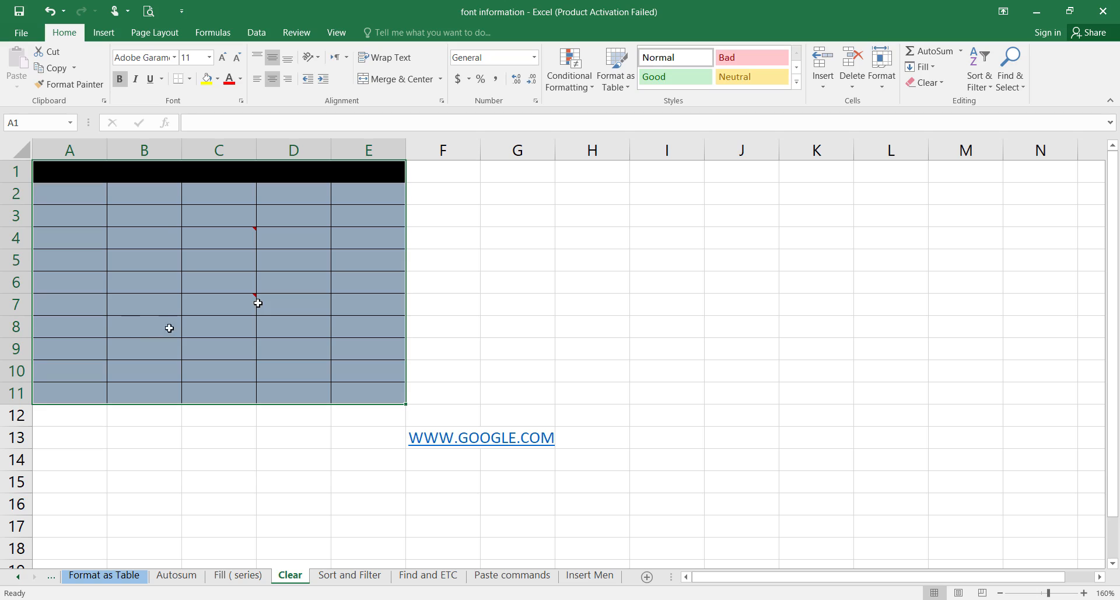
- Copy the emptied table to cell J2, and undo both the paste and the clearing of contents
{"action": "key", "text": "ctrl+c"}
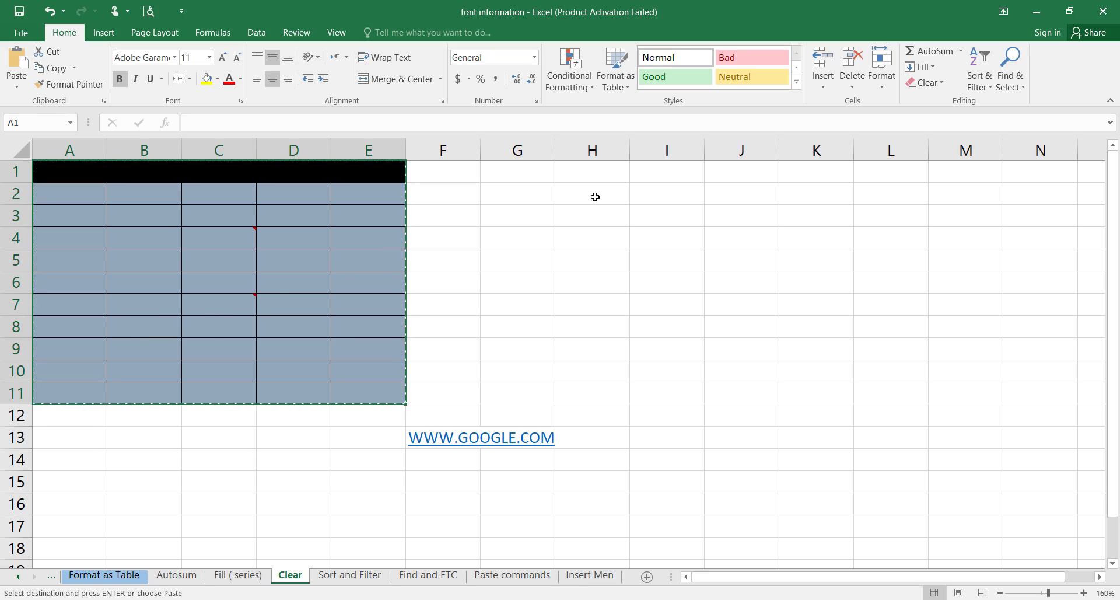
{"action": "left_click_drag", "start_coordinate": [594, 195], "coordinate": [671, 237]}
{"action": "left_click", "coordinate": [743, 199]}
{"action": "key", "text": "ctrl+v"}
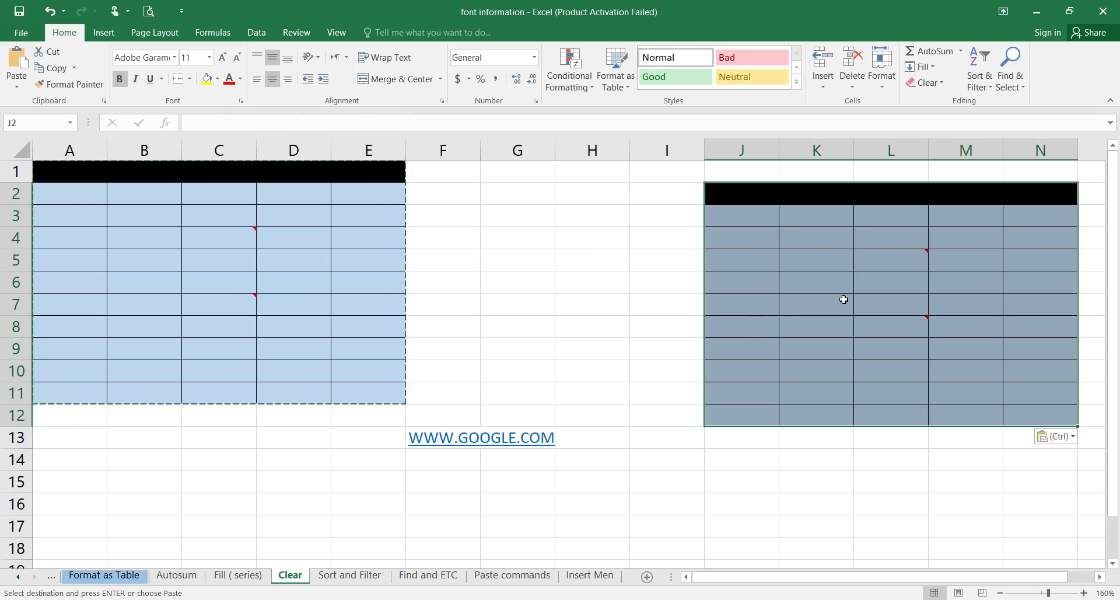
{"action": "key", "text": "ctrl+z"}
{"action": "key", "text": "ctrl+z"}
{"action": "left_click", "coordinate": [926, 83]}
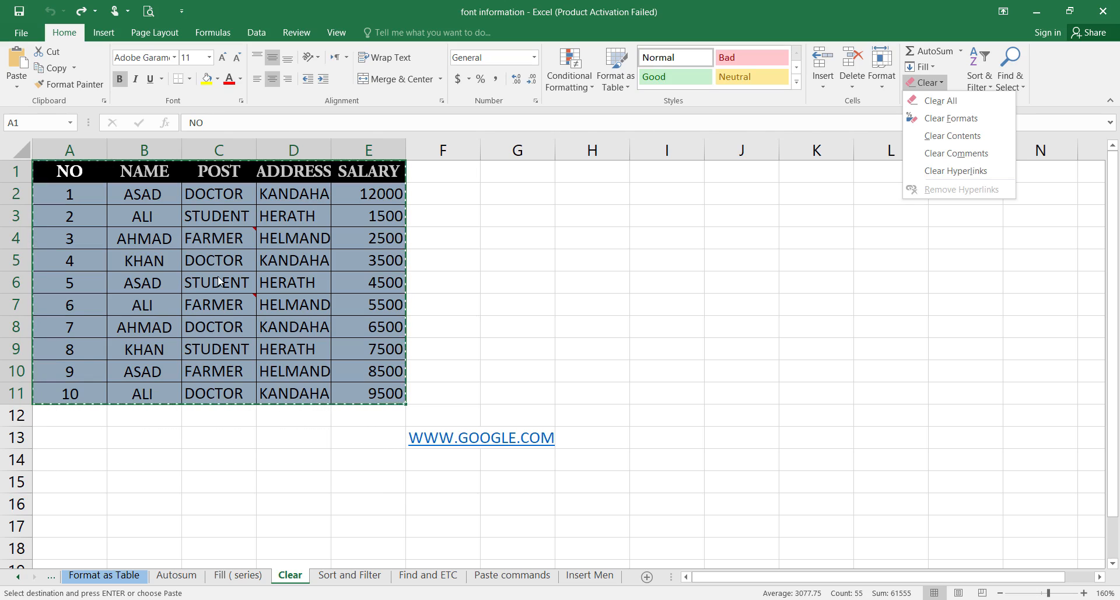
{"action": "left_click", "coordinate": [418, 258]}
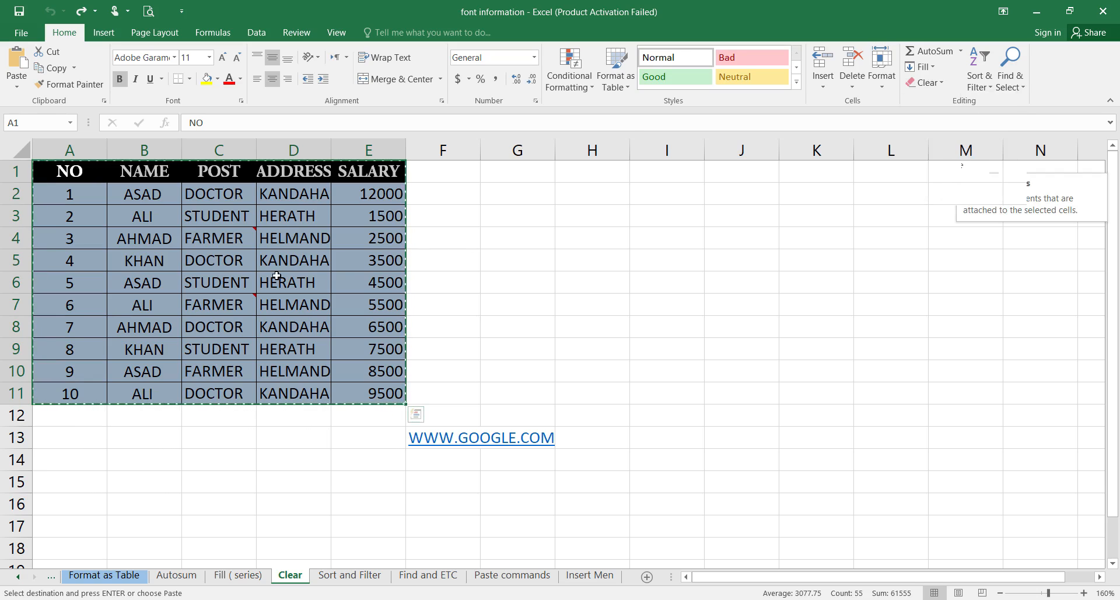
{"action": "left_click", "coordinate": [521, 259]}
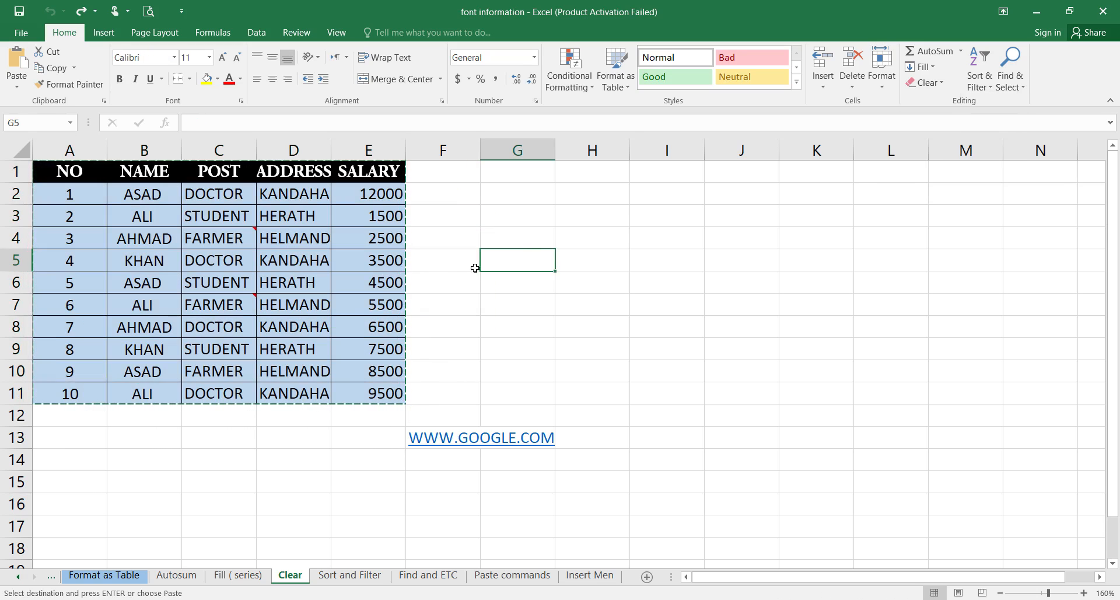
{"action": "double_click", "coordinate": [540, 214]}
{"action": "left_click", "coordinate": [488, 286]}
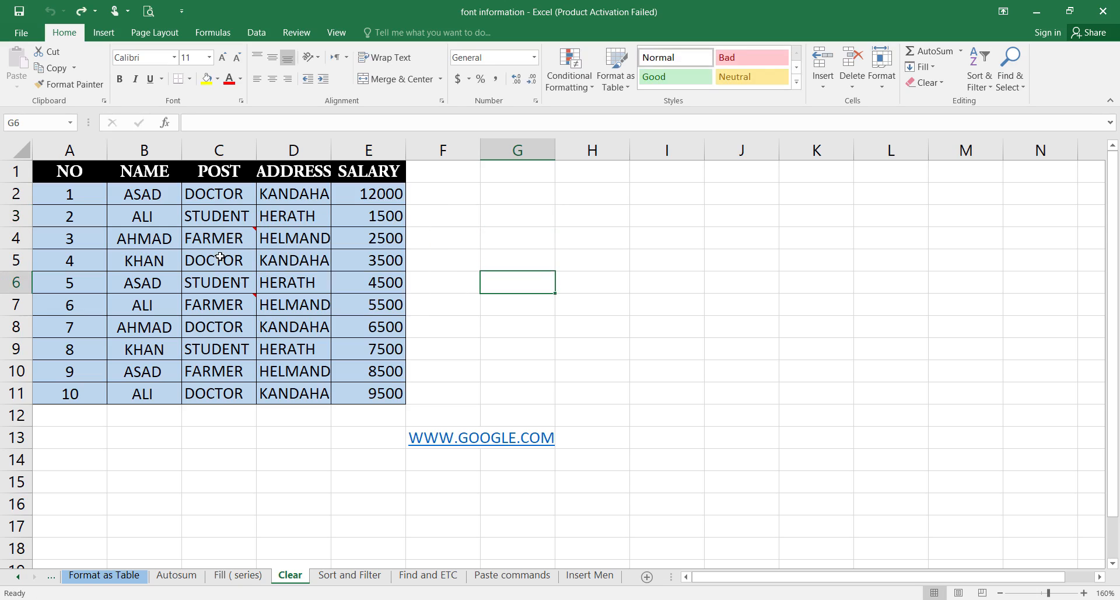
- Add a comment reading "king" to cell C9 and display it to check the text
{"action": "mouse_move", "coordinate": [239, 236]}
{"action": "mouse_move", "coordinate": [229, 304]}
{"action": "left_click", "coordinate": [213, 353]}
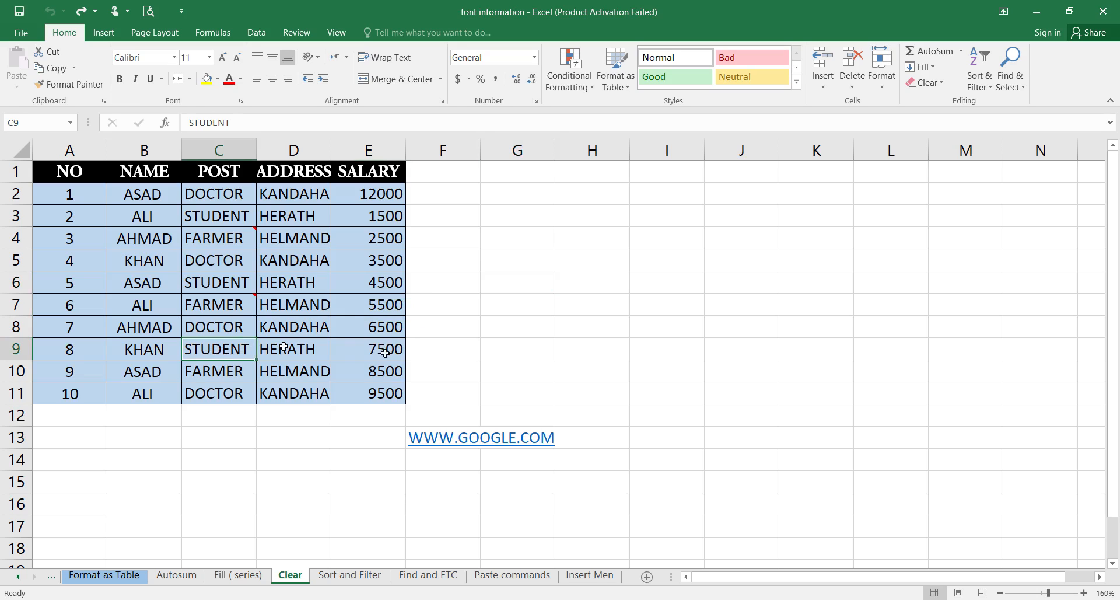
{"action": "left_click", "coordinate": [227, 362]}
{"action": "left_click", "coordinate": [219, 351]}
{"action": "left_click", "coordinate": [298, 33]}
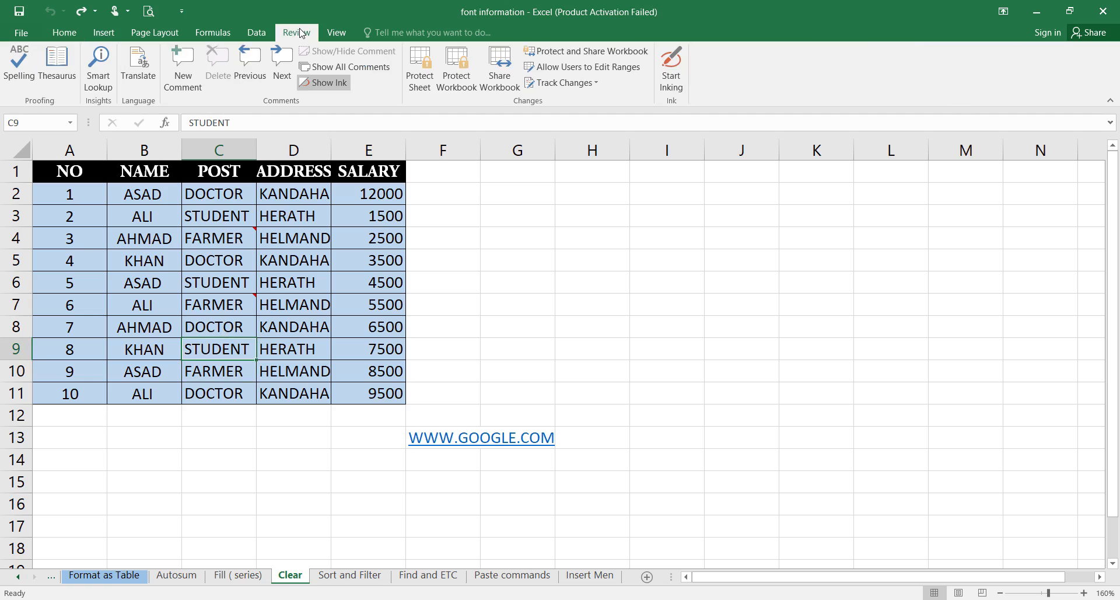
{"action": "left_click", "coordinate": [182, 81]}
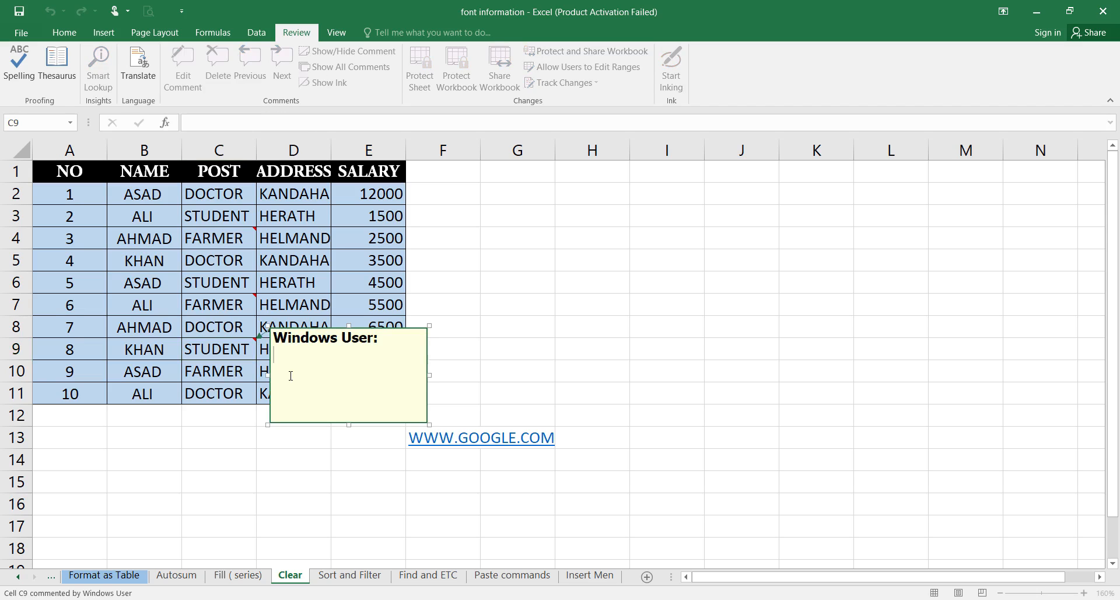
{"action": "type", "text": "king"}
{"action": "left_click", "coordinate": [516, 305]}
{"action": "left_click", "coordinate": [228, 344]}
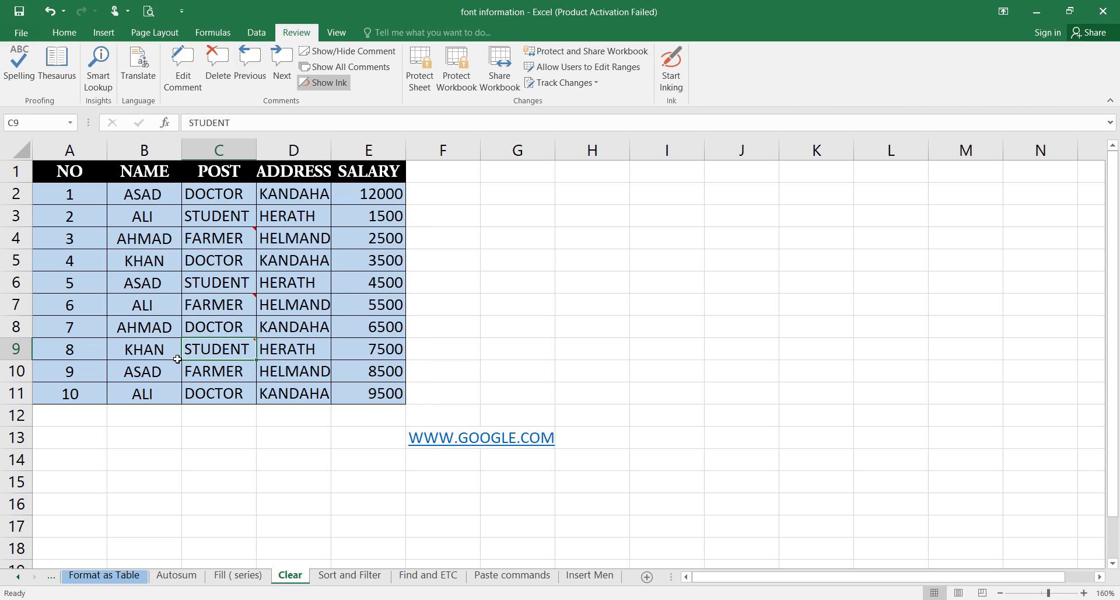
{"action": "mouse_move", "coordinate": [235, 355]}
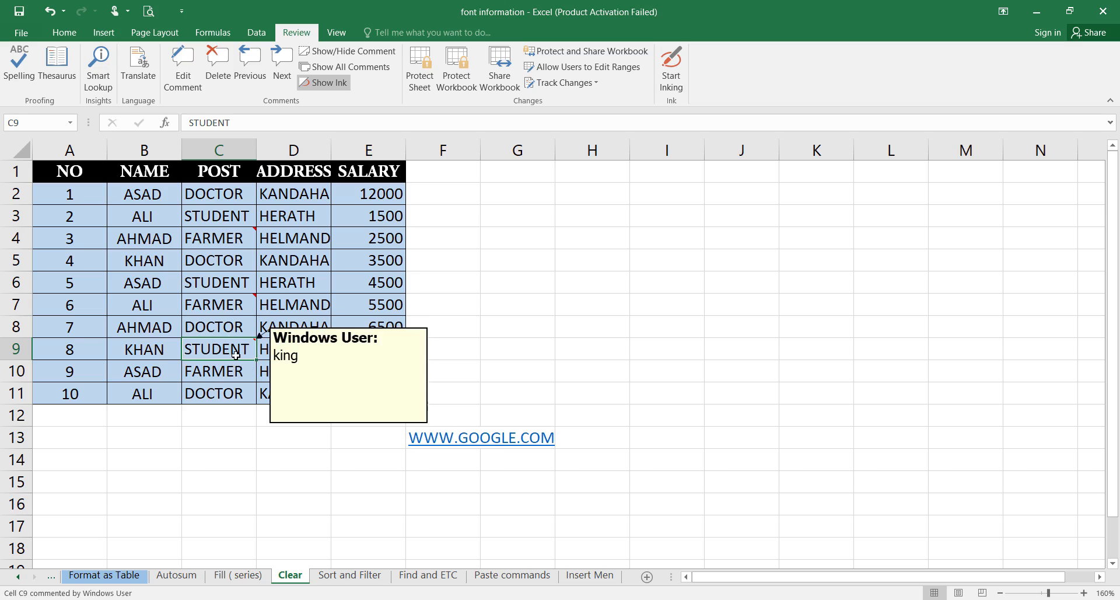
{"action": "left_click", "coordinate": [445, 275]}
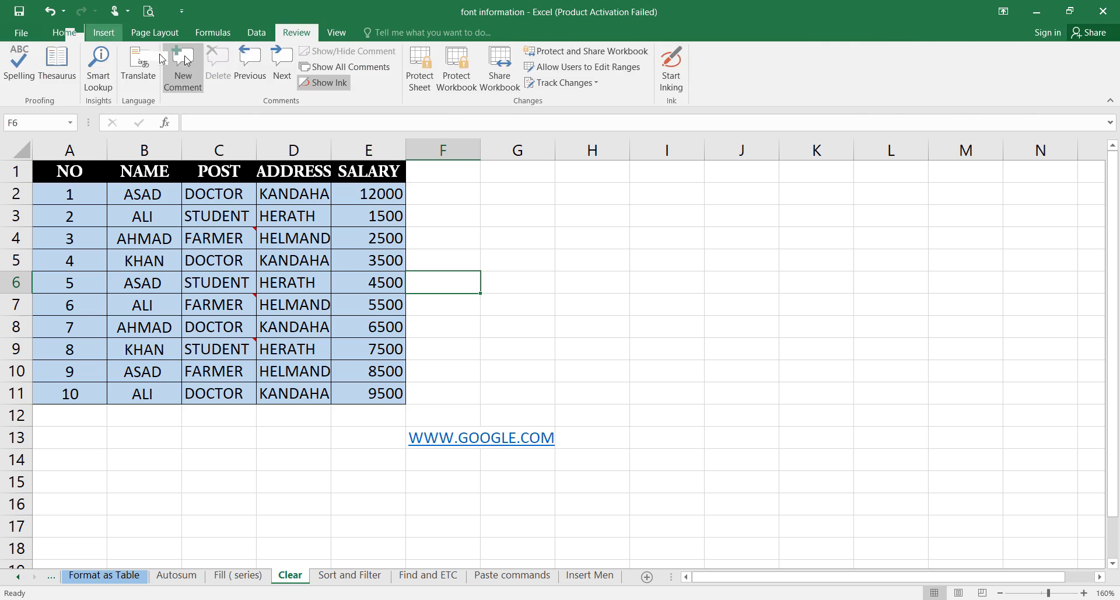
- Clear only the comments from the table in A1:E11 and check cell C9 for its comment
{"action": "left_click", "coordinate": [69, 32]}
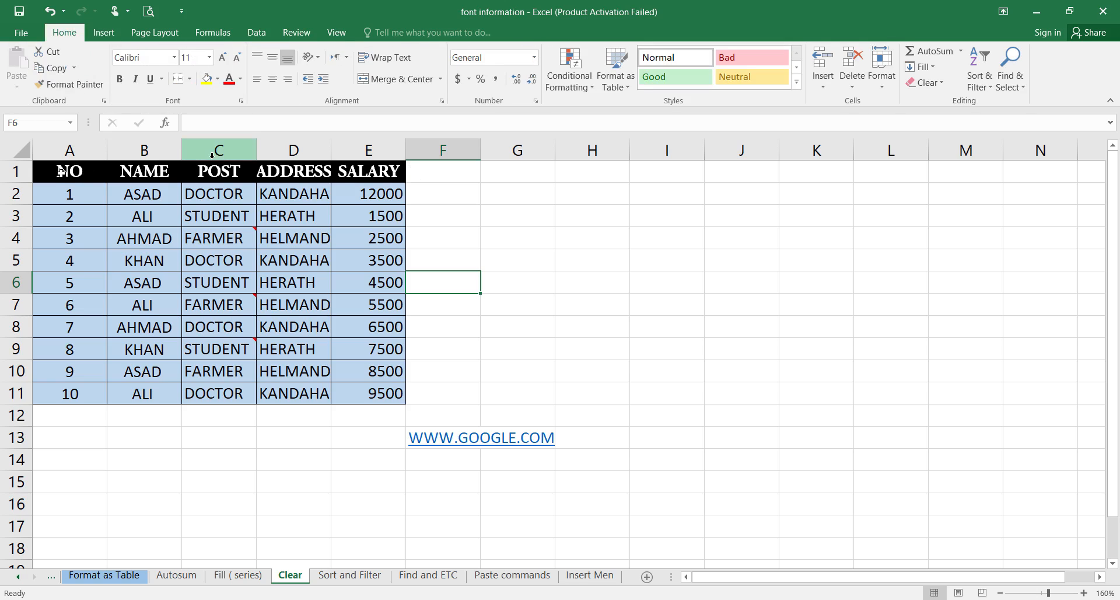
{"action": "left_click_drag", "start_coordinate": [61, 171], "coordinate": [397, 392]}
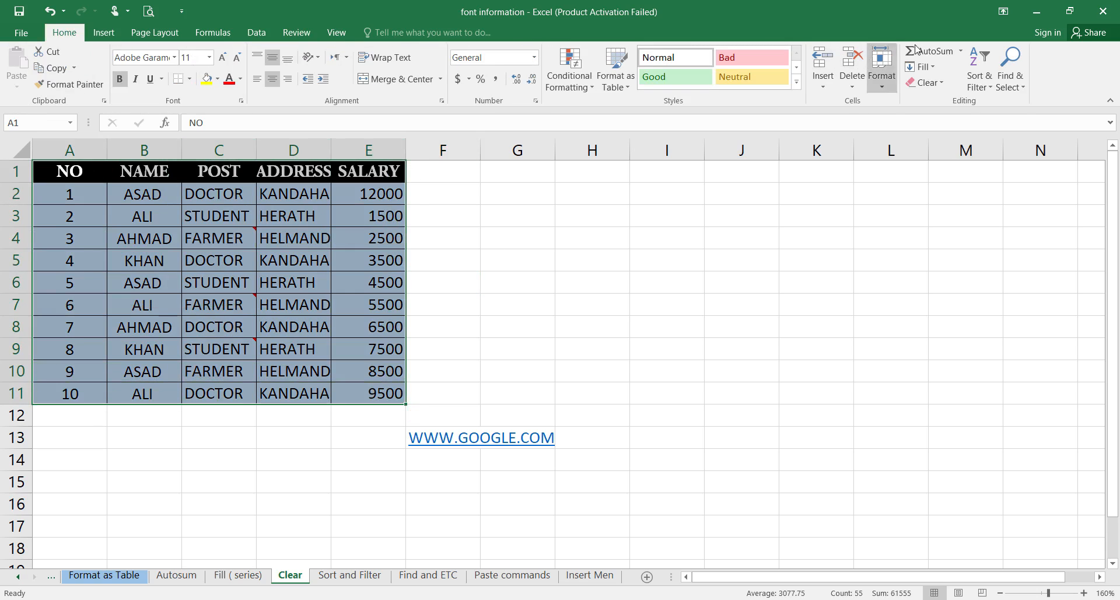
{"action": "left_click", "coordinate": [926, 82]}
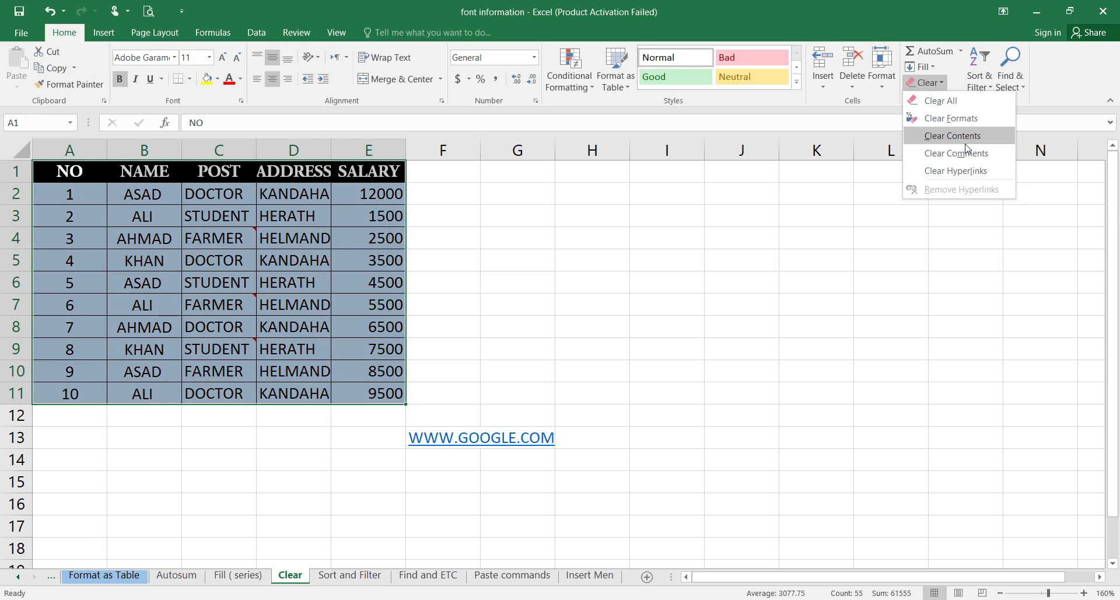
{"action": "left_click", "coordinate": [963, 152]}
{"action": "left_click", "coordinate": [849, 234]}
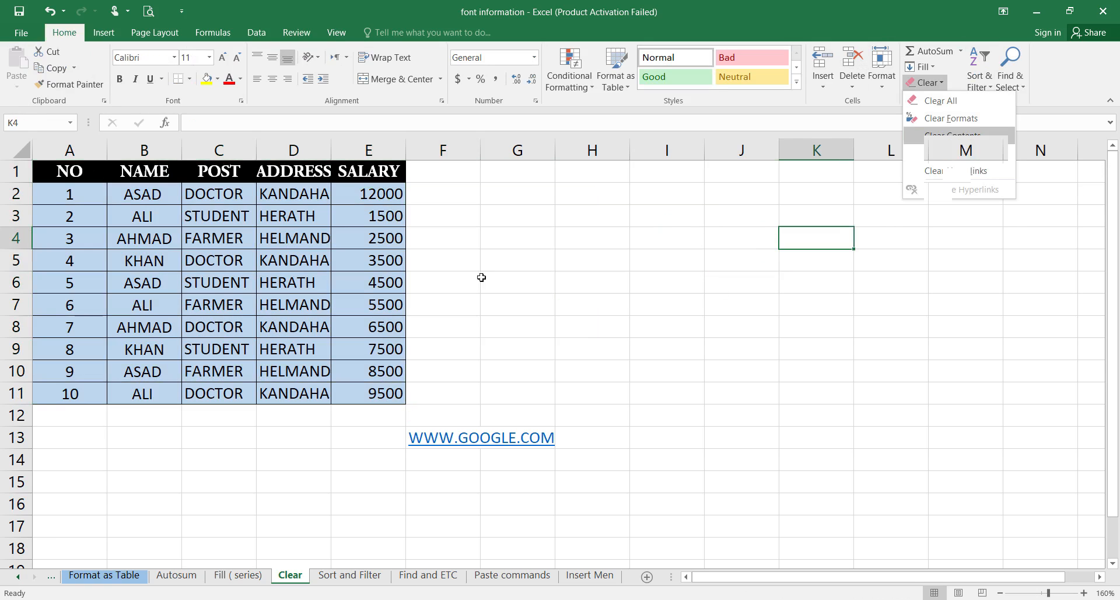
{"action": "left_click", "coordinate": [208, 348]}
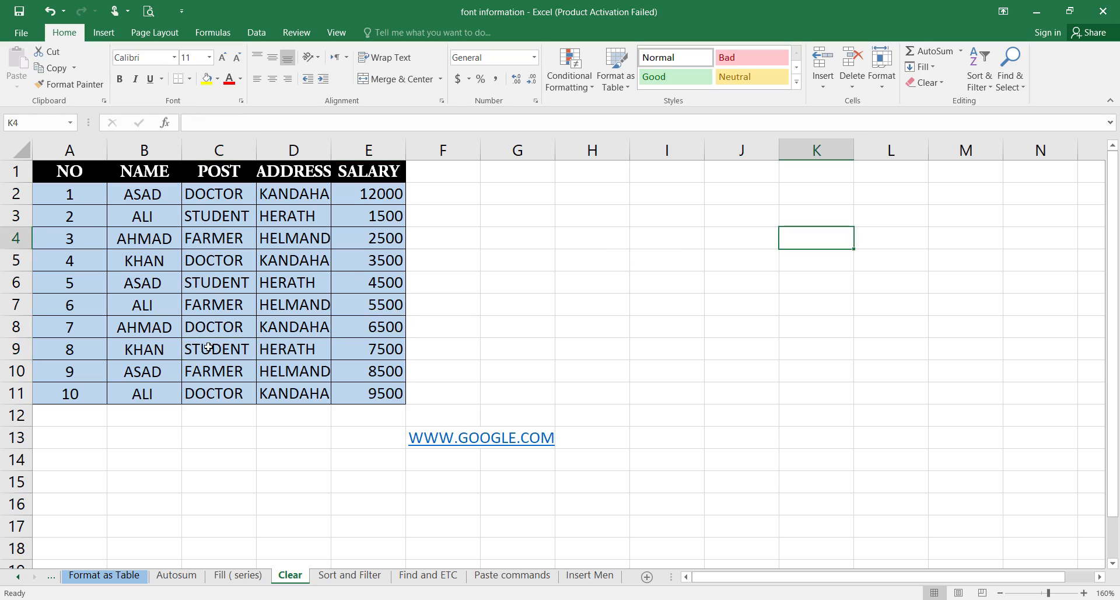
{"action": "left_click", "coordinate": [236, 351]}
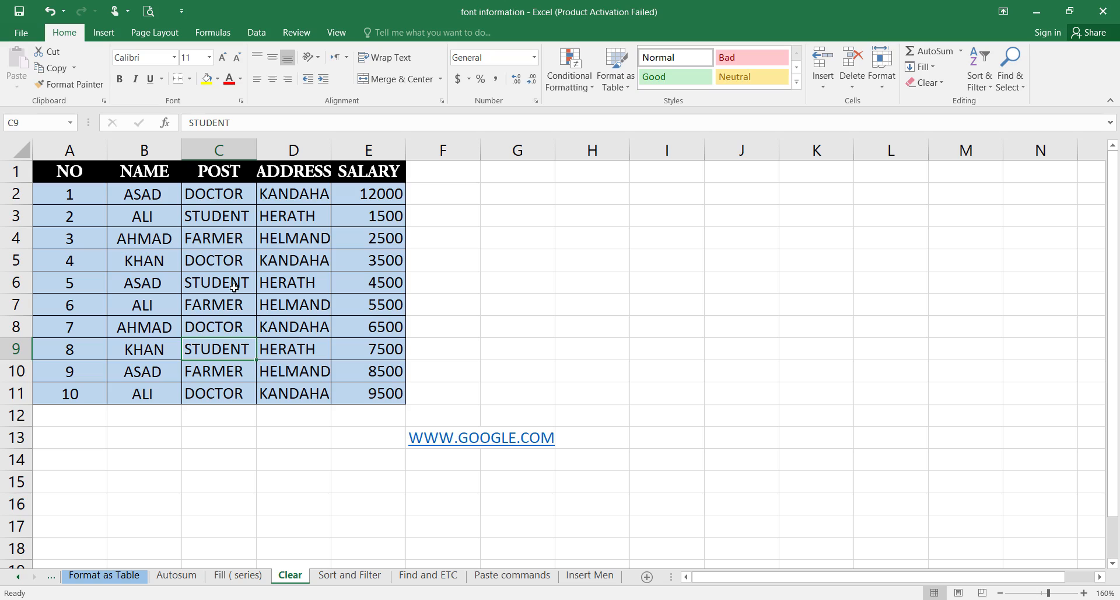
- Undo the clearing of comments and display the comment on cell C9 to check it
{"action": "key", "text": "ctrl+z"}
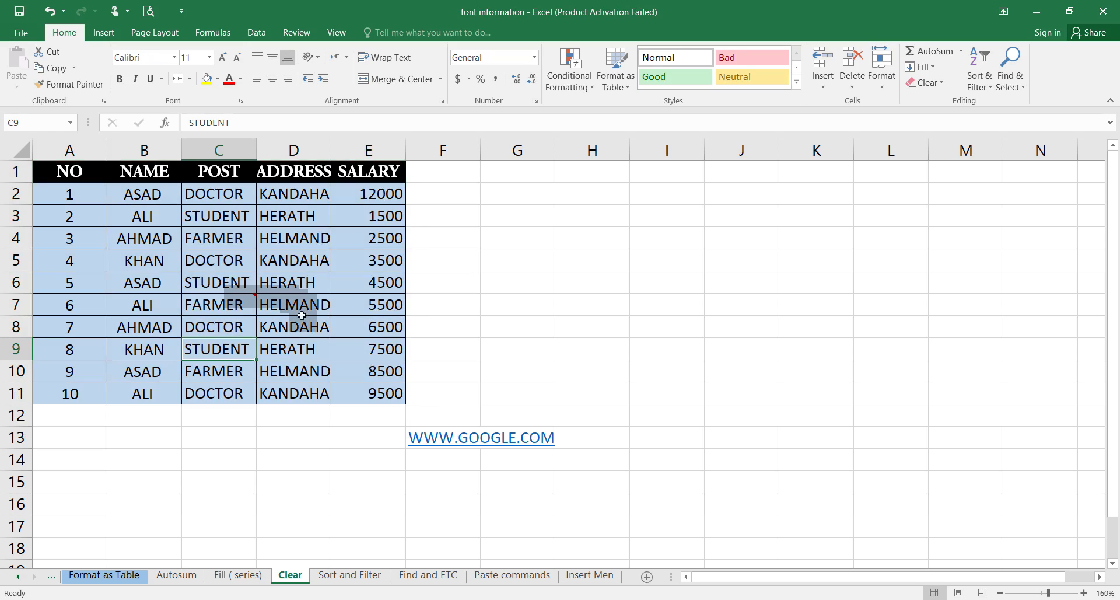
{"action": "left_click", "coordinate": [493, 275]}
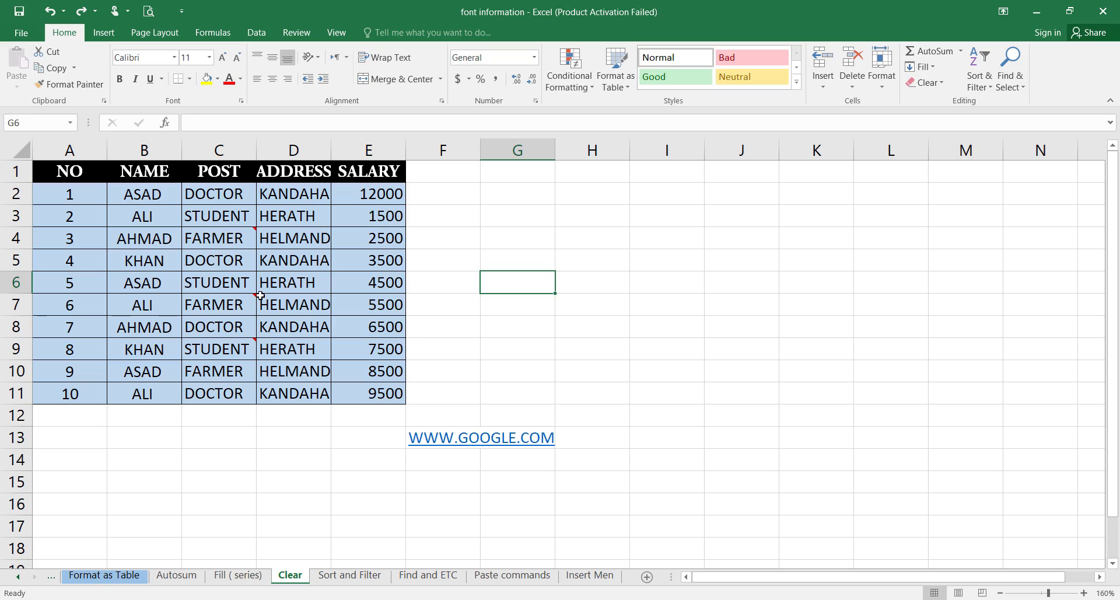
{"action": "mouse_move", "coordinate": [246, 301]}
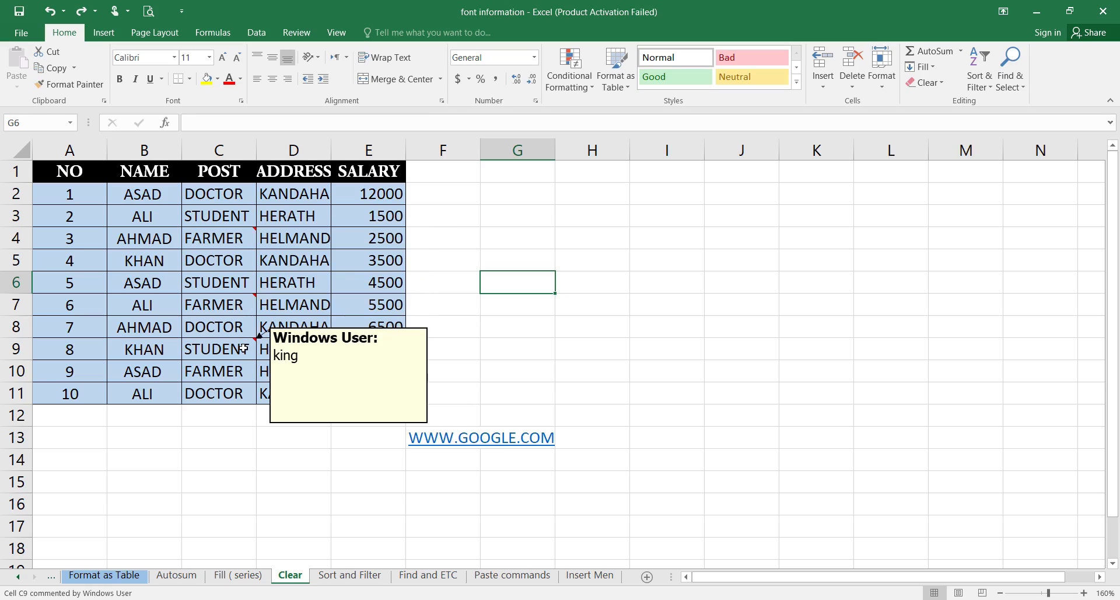
- Clear the comments from the table in A1:E11 once more
{"action": "left_click_drag", "start_coordinate": [70, 171], "coordinate": [374, 392]}
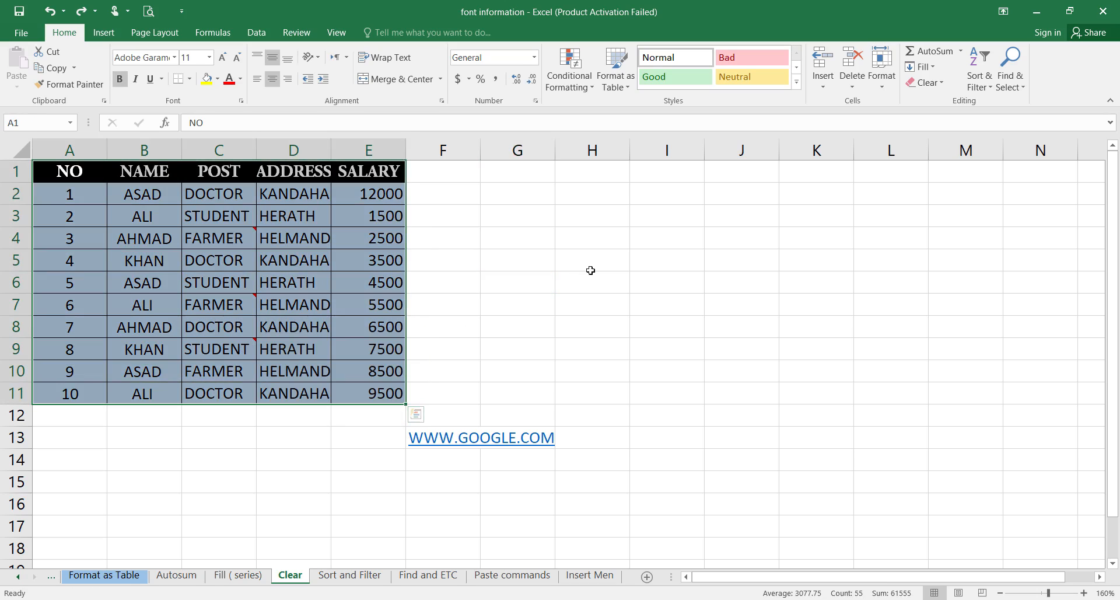
{"action": "left_click", "coordinate": [939, 85]}
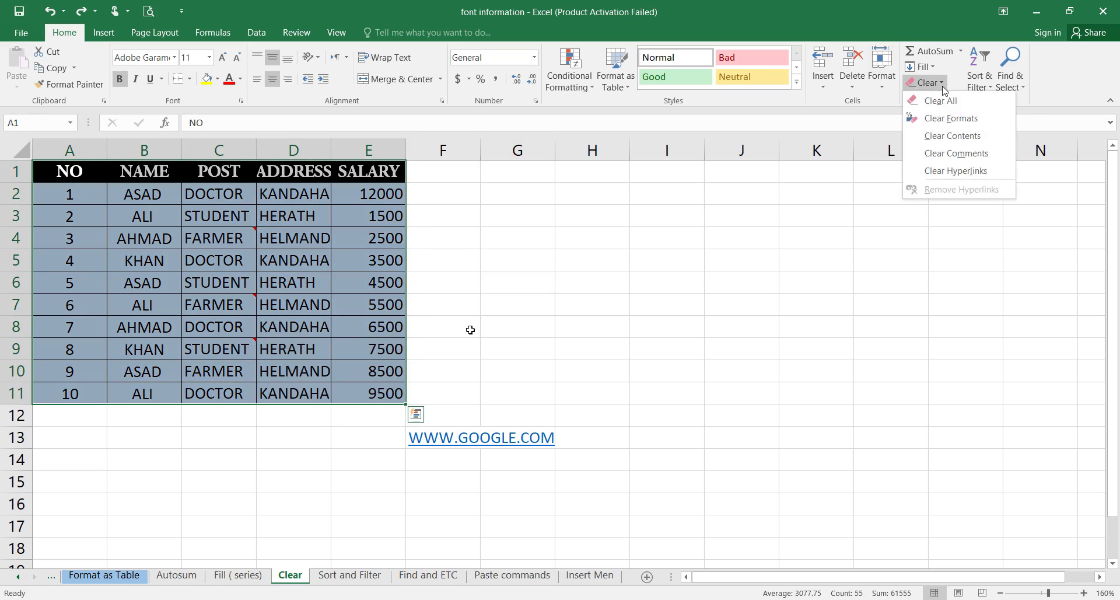
{"action": "left_click", "coordinate": [964, 153]}
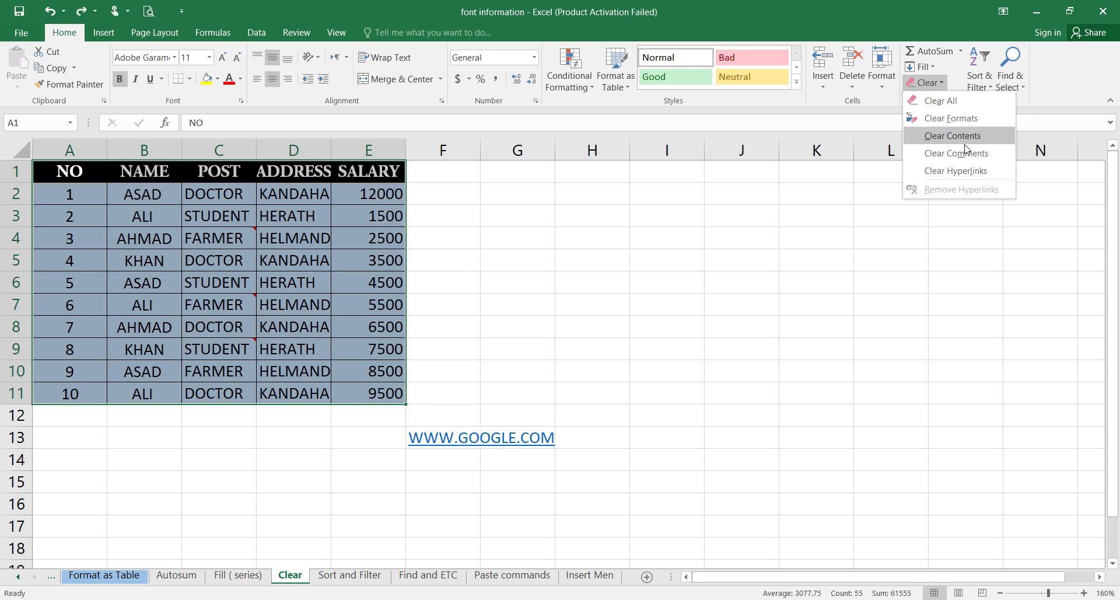
{"action": "left_click", "coordinate": [967, 153]}
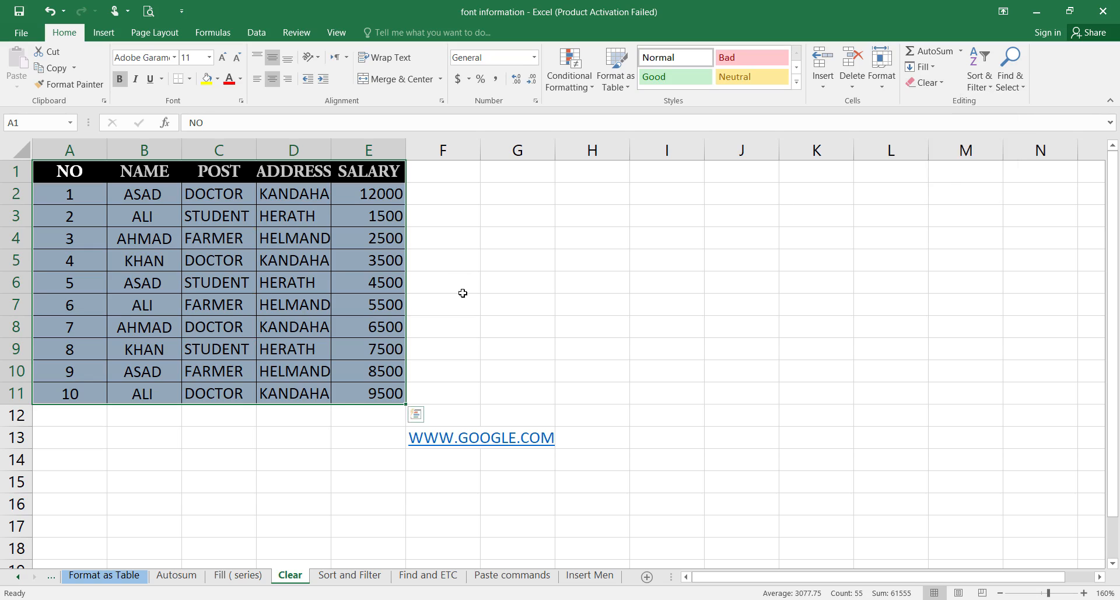
{"action": "left_click", "coordinate": [445, 276]}
{"action": "left_click", "coordinate": [940, 83]}
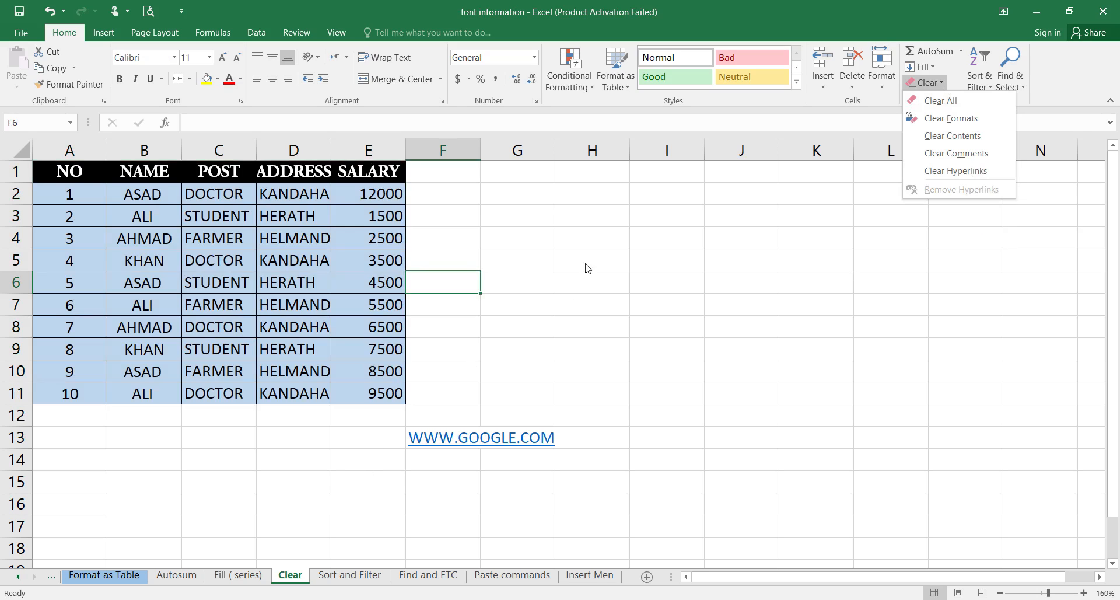
{"action": "left_click", "coordinate": [517, 260]}
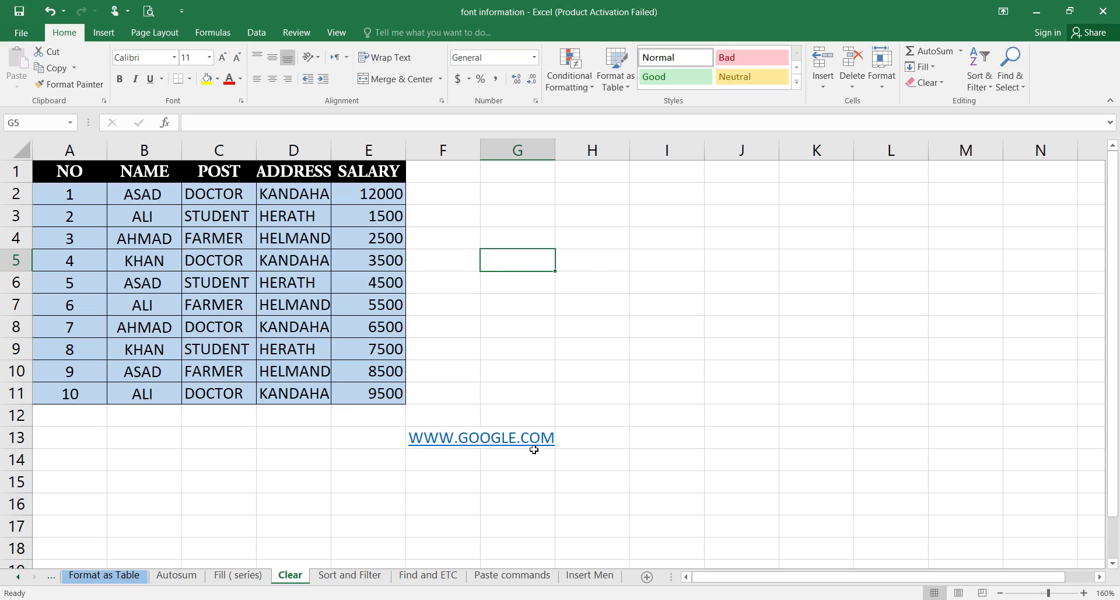
{"action": "left_click", "coordinate": [437, 442]}
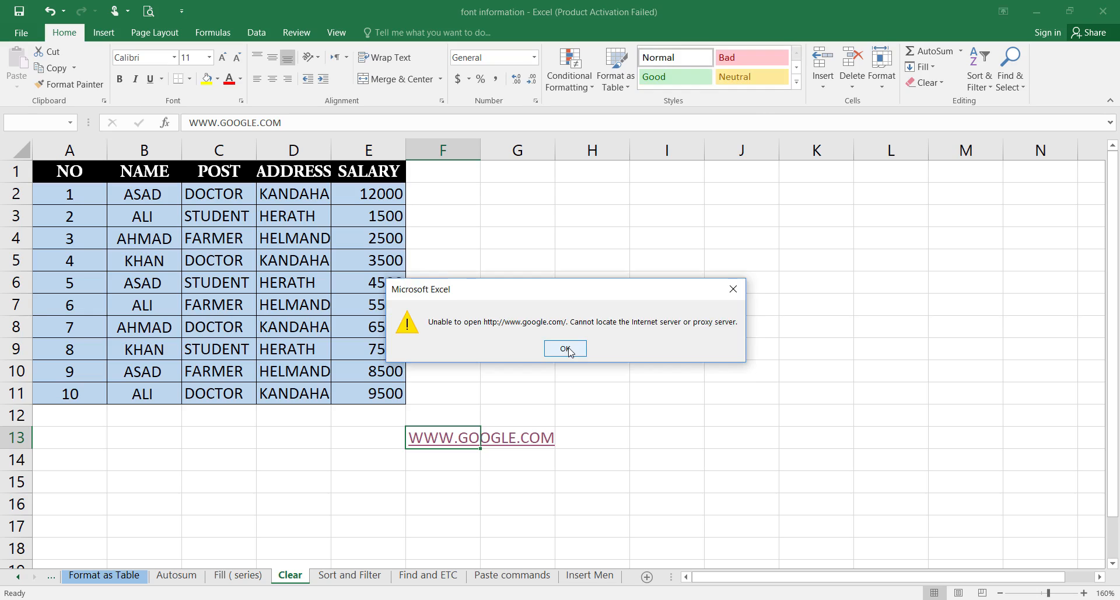
{"action": "left_click", "coordinate": [565, 348]}
{"action": "left_click", "coordinate": [443, 503]}
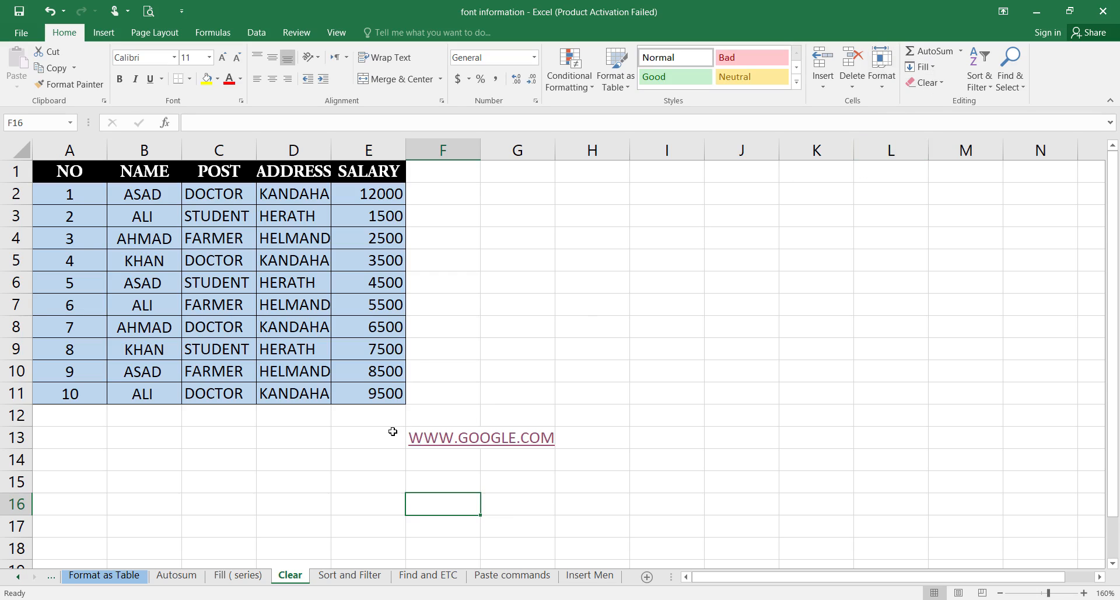
- Apply Clear Hyperlinks to the range E12:H14 around the web address
{"action": "left_click_drag", "start_coordinate": [382, 420], "coordinate": [562, 458]}
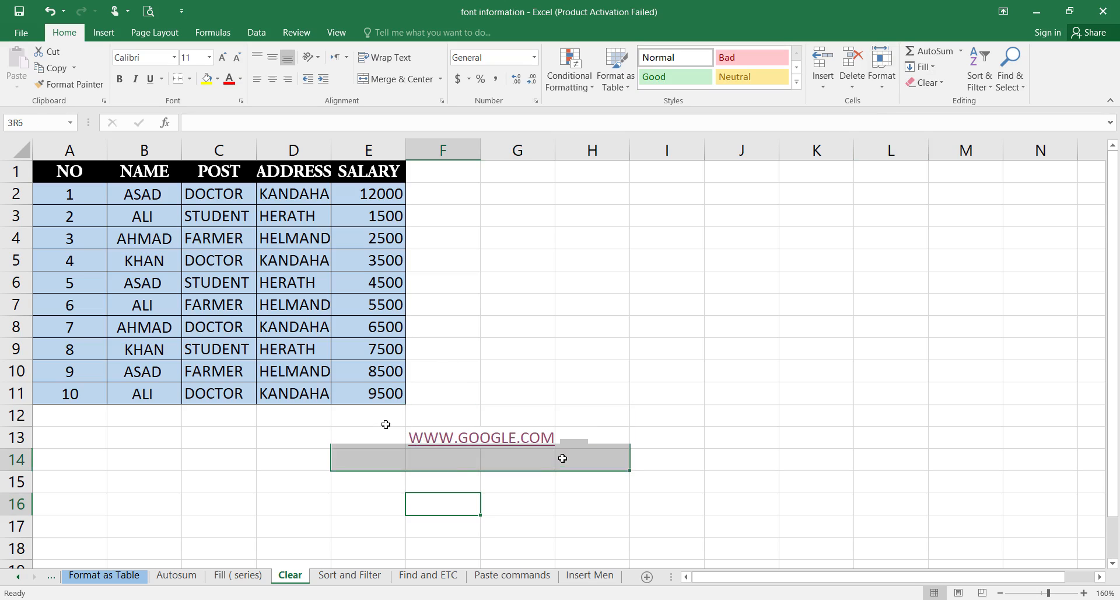
{"action": "left_click", "coordinate": [942, 83]}
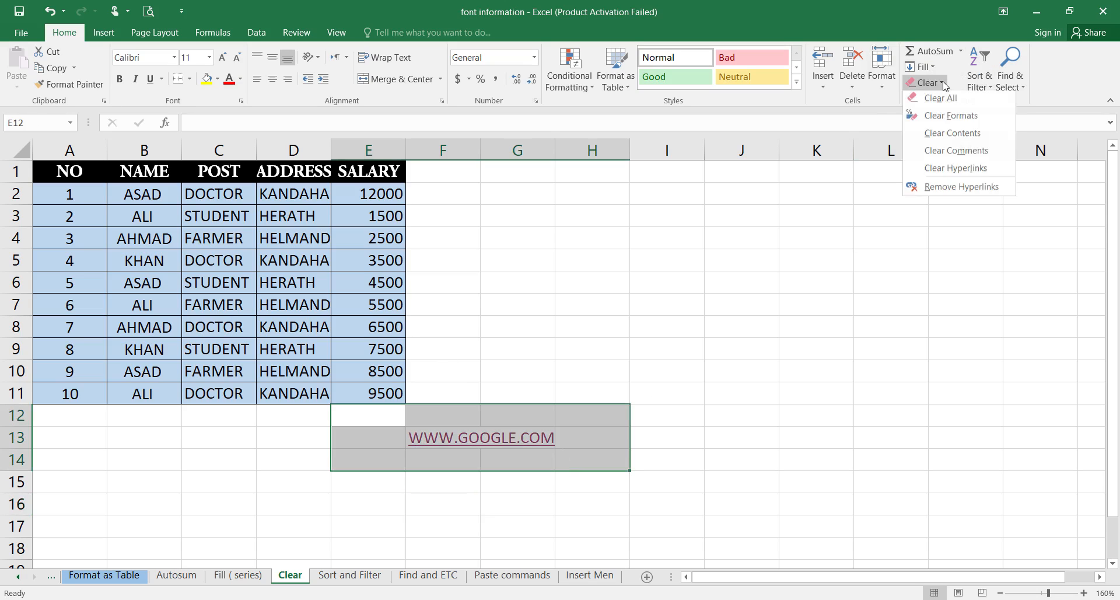
{"action": "left_click", "coordinate": [950, 169]}
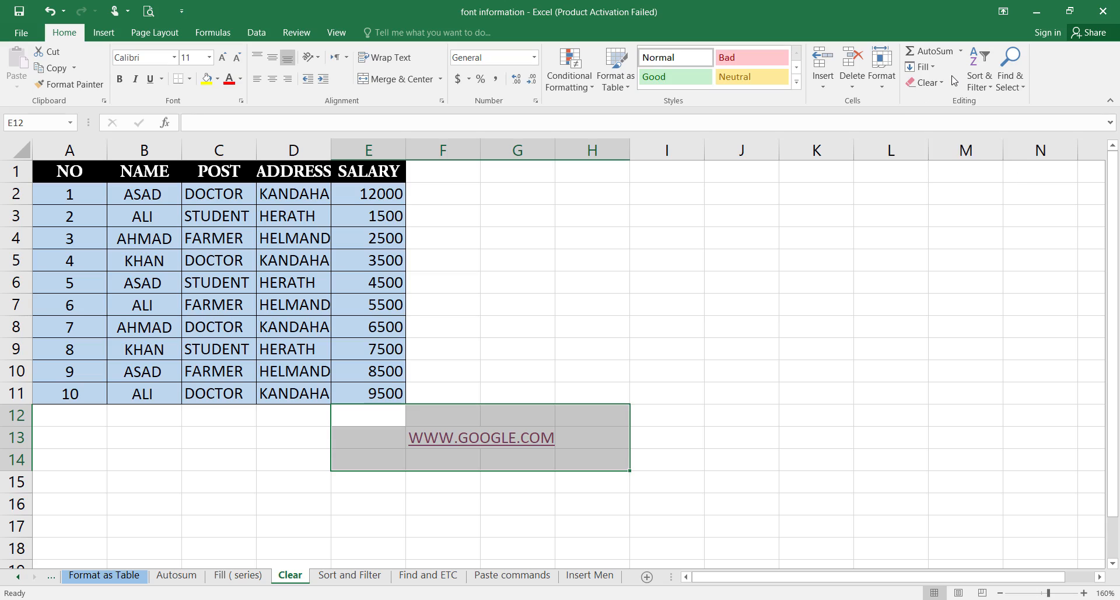
{"action": "left_click", "coordinate": [940, 83]}
{"action": "left_click", "coordinate": [950, 171]}
{"action": "left_click", "coordinate": [749, 367]}
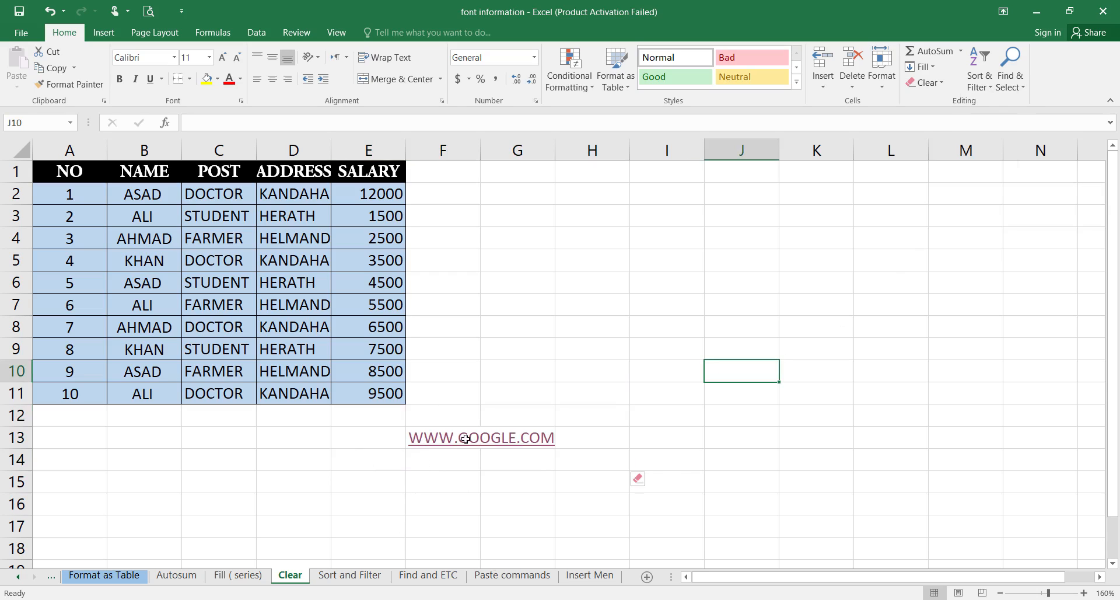
- Test whether the web address in F13 still works as a link, and undo the hyperlink clearing
{"action": "left_click", "coordinate": [422, 439]}
{"action": "left_click", "coordinate": [549, 433]}
{"action": "left_click", "coordinate": [427, 438]}
{"action": "left_click", "coordinate": [553, 435]}
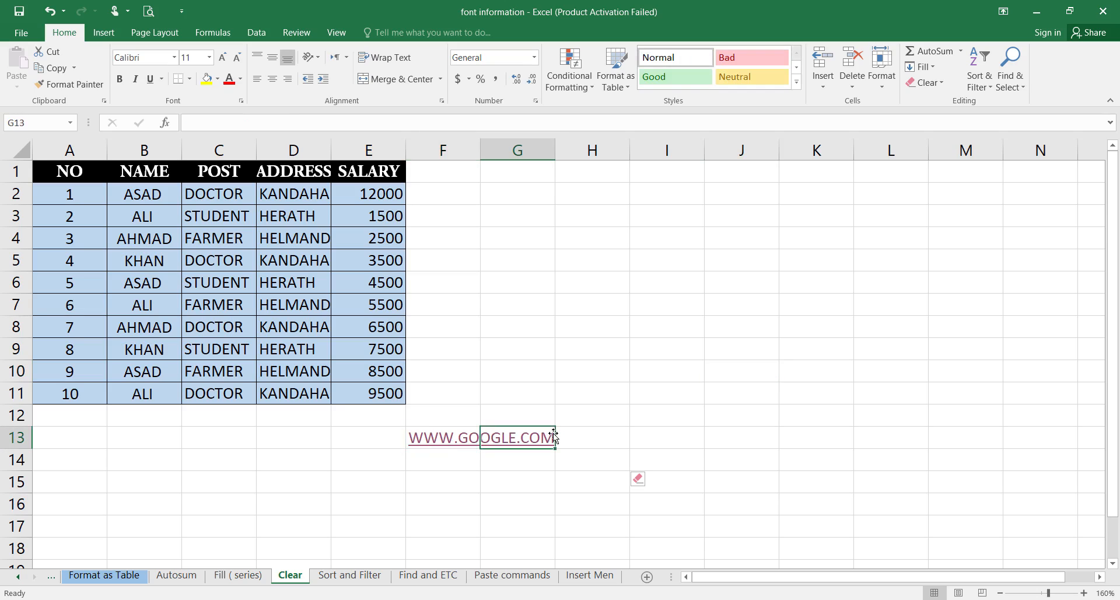
{"action": "left_click", "coordinate": [440, 437]}
{"action": "left_click_drag", "start_coordinate": [367, 415], "coordinate": [604, 465]}
{"action": "left_click", "coordinate": [438, 519]}
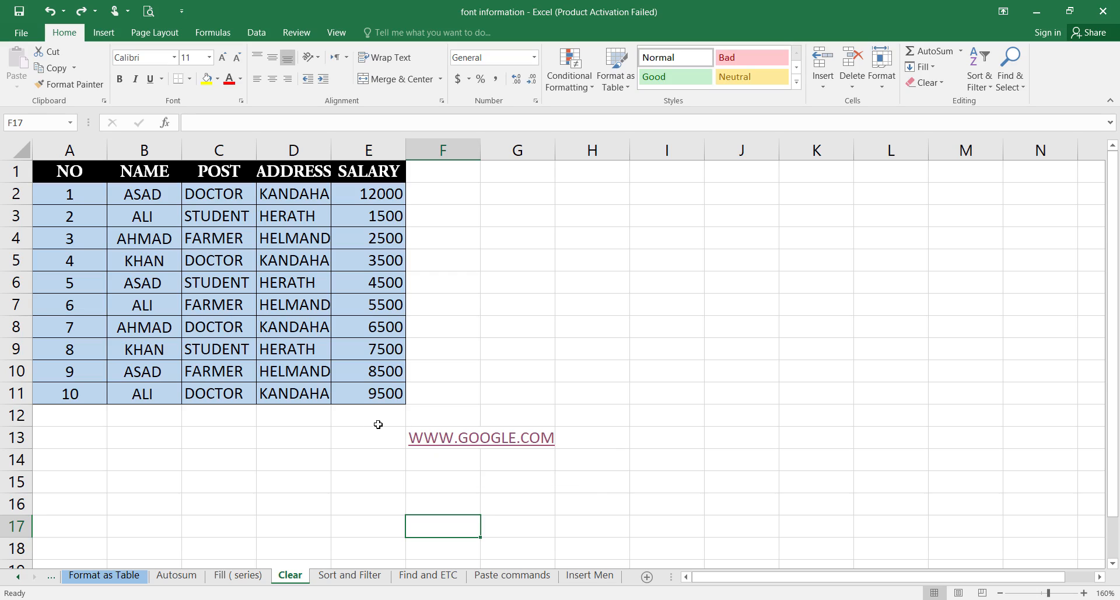
- Apply Clear Hyperlinks to the range E12:G13 and test the web address in F13
{"action": "left_click_drag", "start_coordinate": [378, 424], "coordinate": [537, 434]}
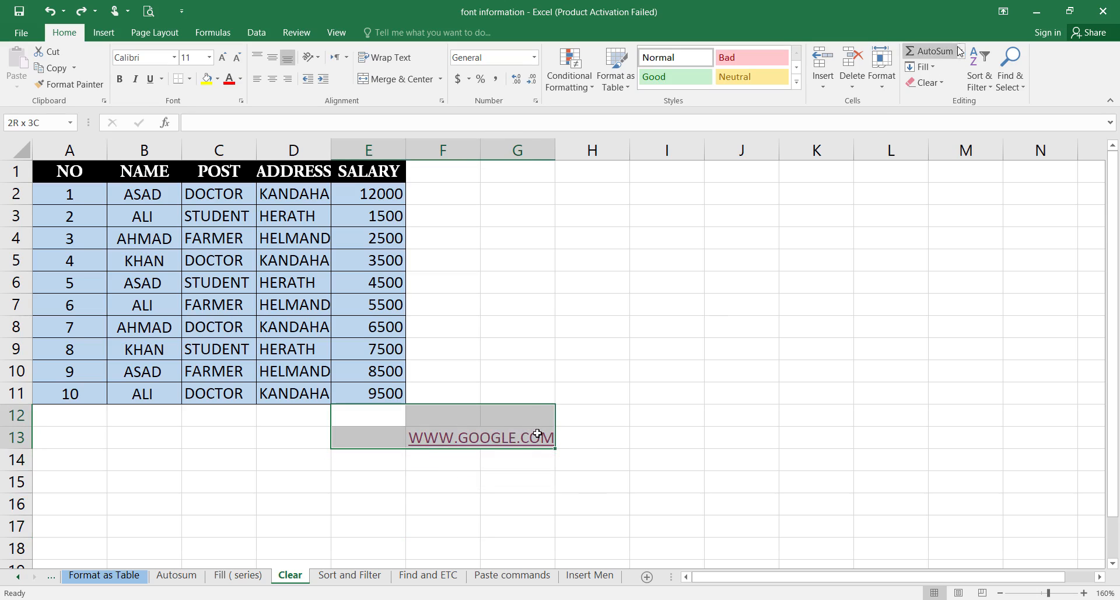
{"action": "left_click", "coordinate": [945, 81]}
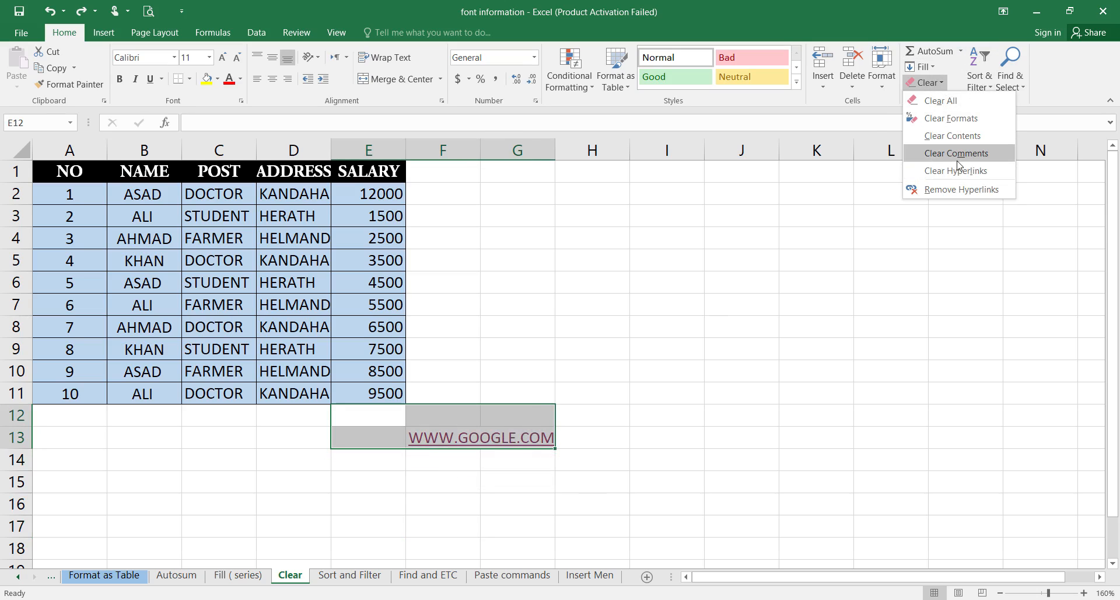
{"action": "left_click", "coordinate": [956, 155]}
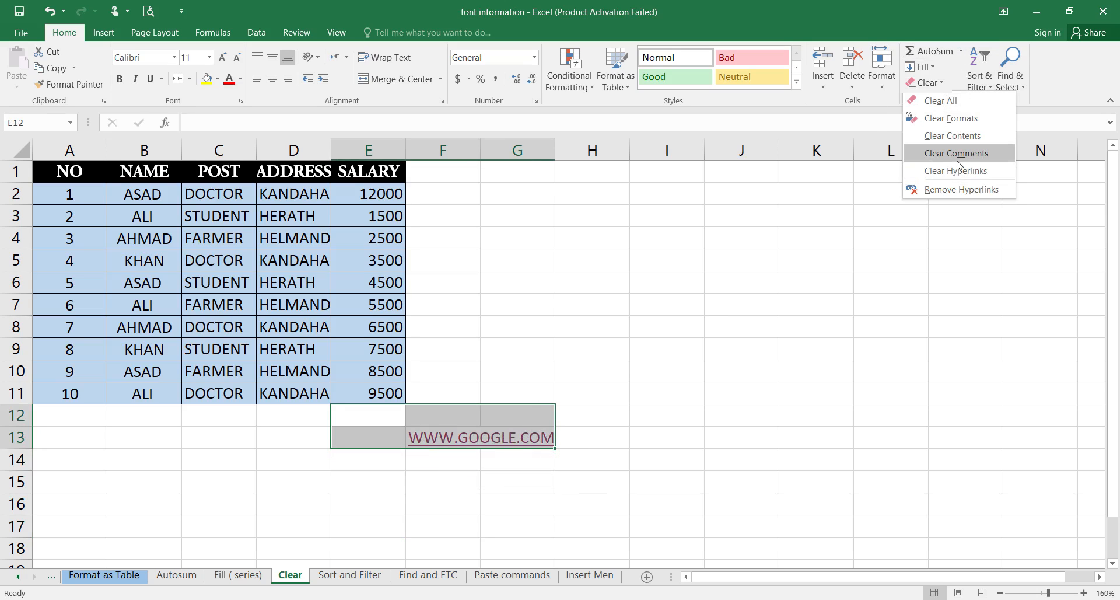
{"action": "left_click", "coordinate": [544, 437]}
{"action": "left_click_drag", "start_coordinate": [432, 453], "coordinate": [507, 436]}
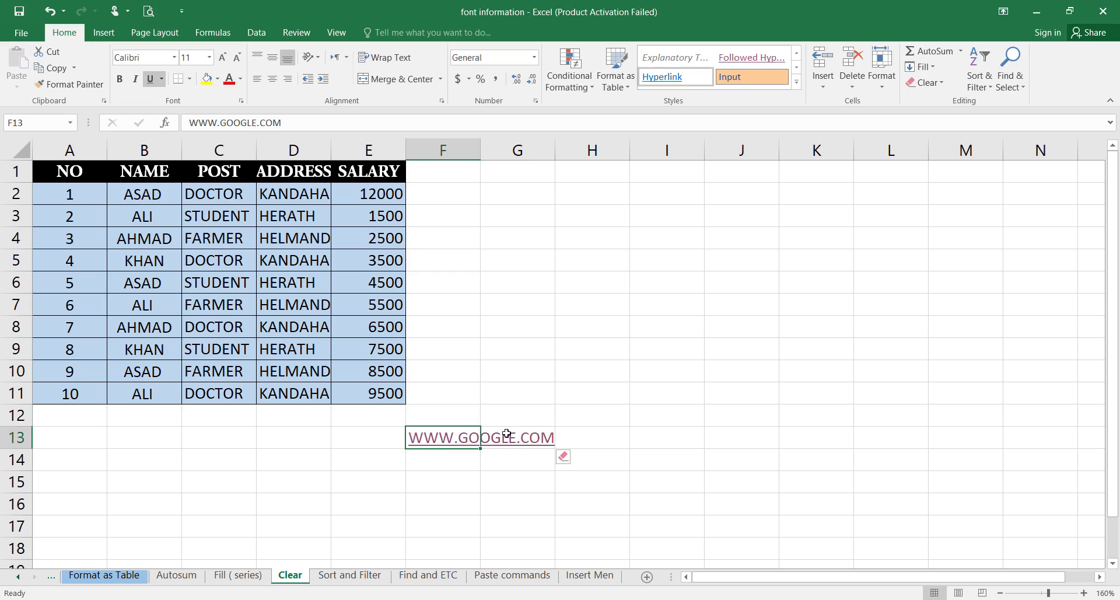
{"action": "left_click", "coordinate": [501, 437]}
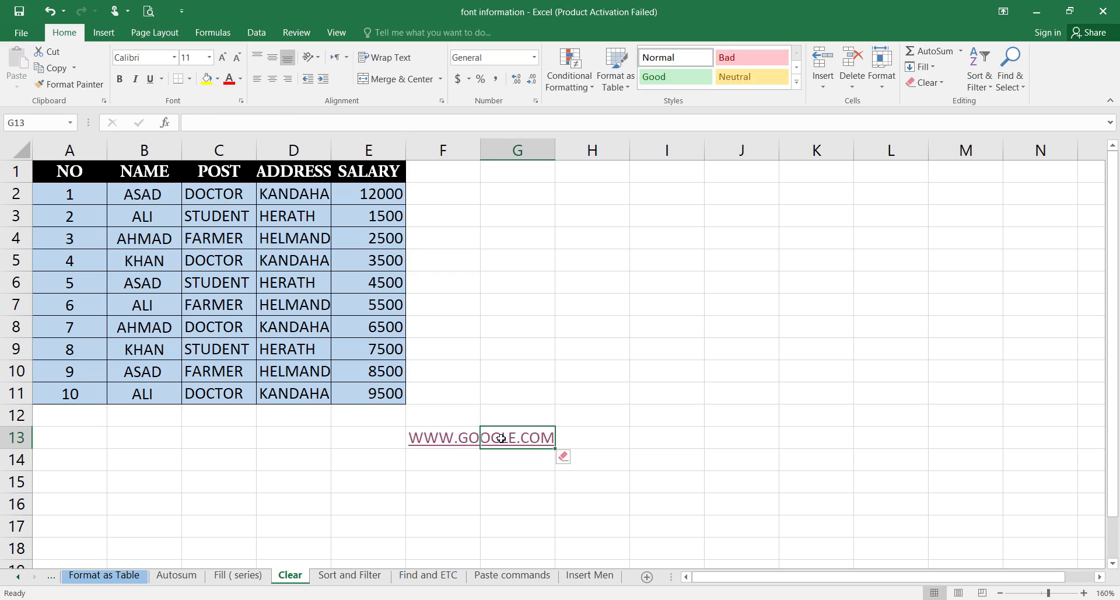
- Undo the last clearing of hyperlinks around the web address
{"action": "left_click_drag", "start_coordinate": [384, 445], "coordinate": [525, 445]}
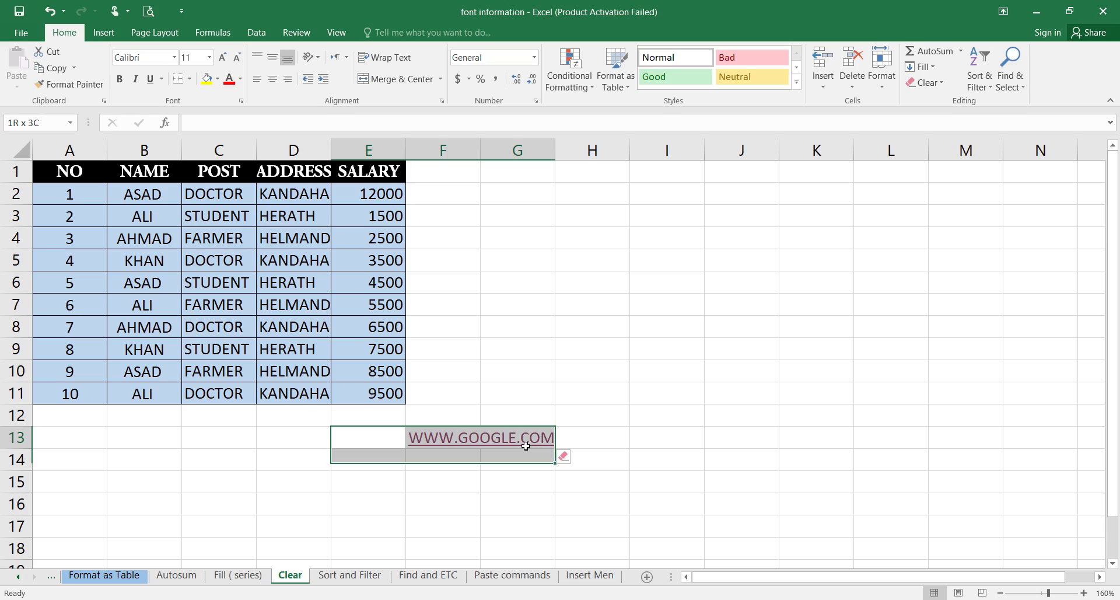
{"action": "left_click", "coordinate": [940, 82]}
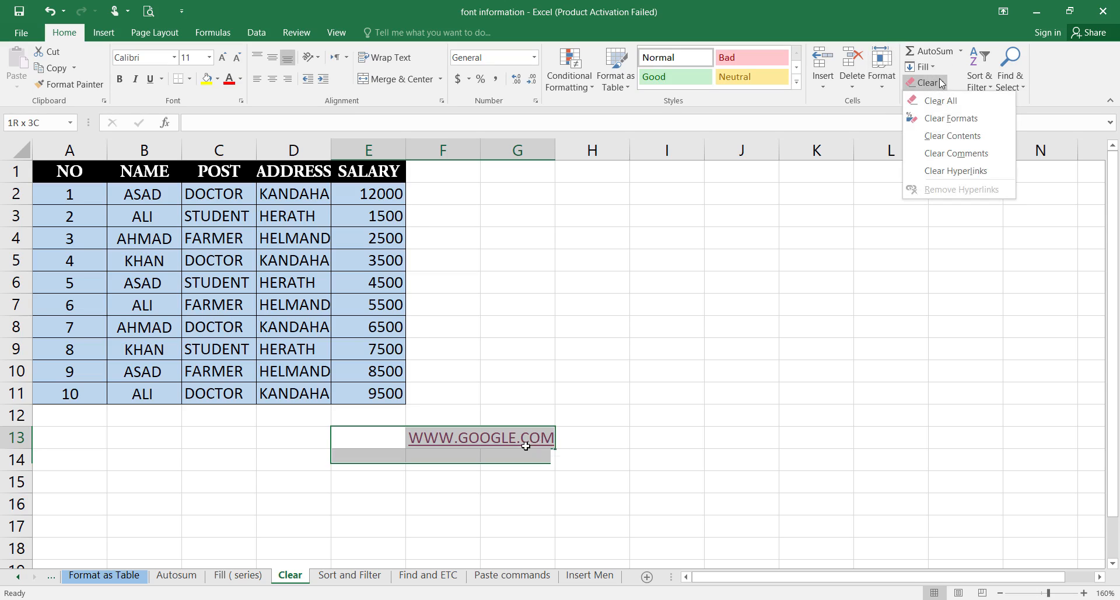
{"action": "left_click", "coordinate": [292, 488]}
{"action": "key", "text": "ctrl+z"}
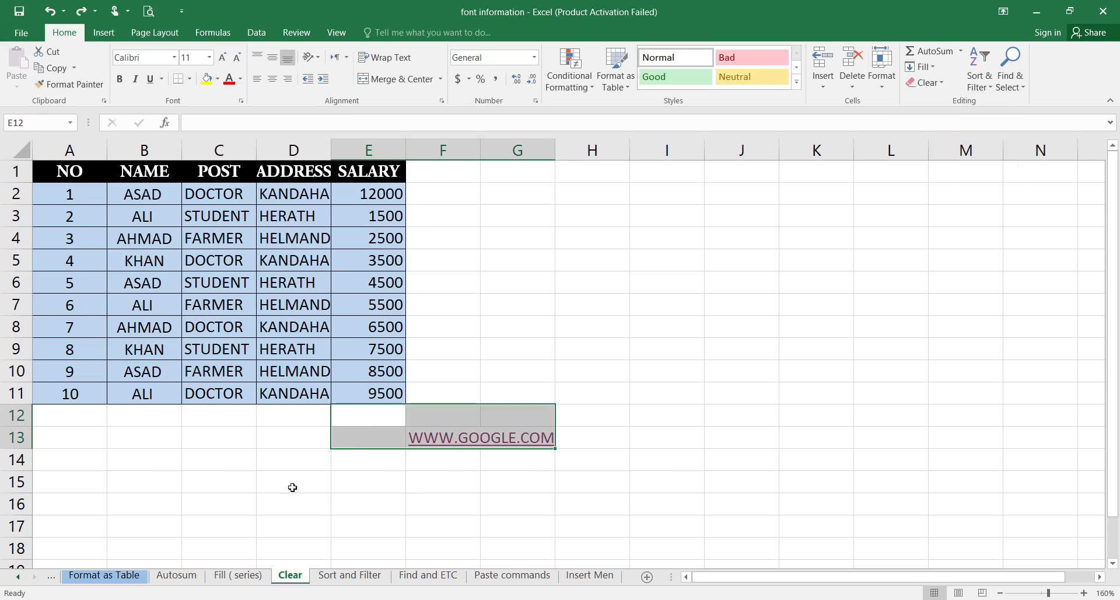
- Apply Remove Hyperlinks to the range E12:H13, stripping both the link and its formatting from the web address
{"action": "left_click", "coordinate": [372, 431]}
{"action": "left_click_drag", "start_coordinate": [373, 420], "coordinate": [545, 437]}
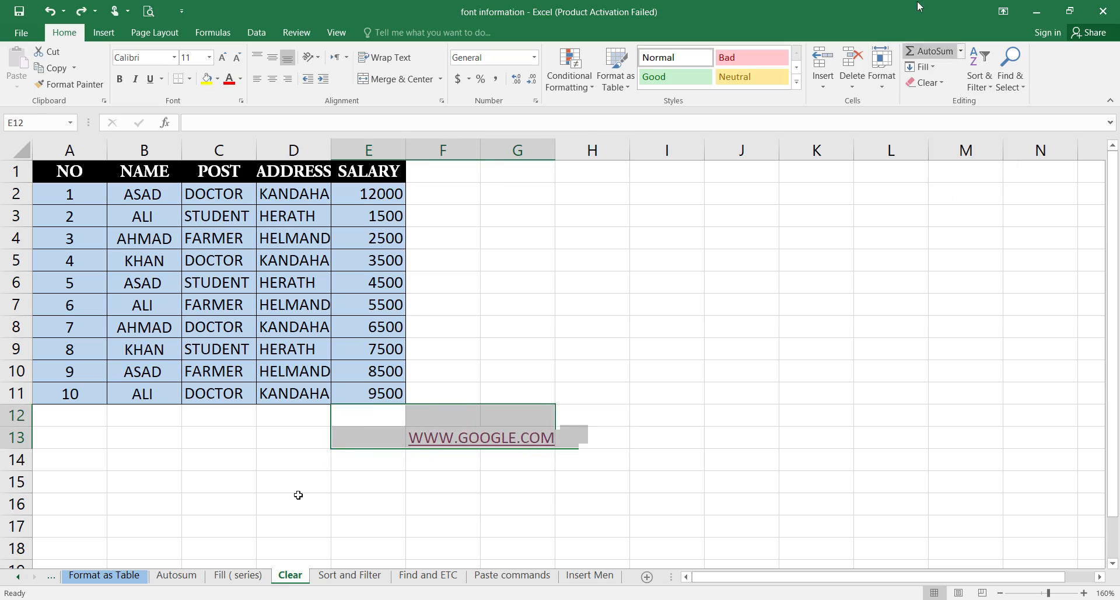
{"action": "left_click", "coordinate": [932, 82]}
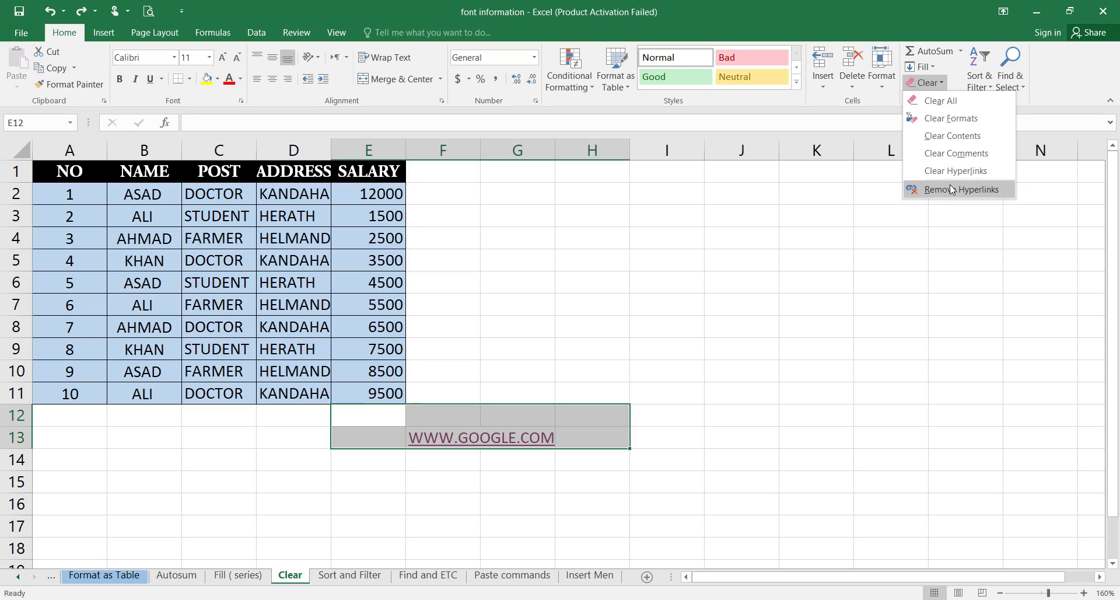
{"action": "left_click", "coordinate": [949, 188]}
{"action": "left_click", "coordinate": [523, 478]}
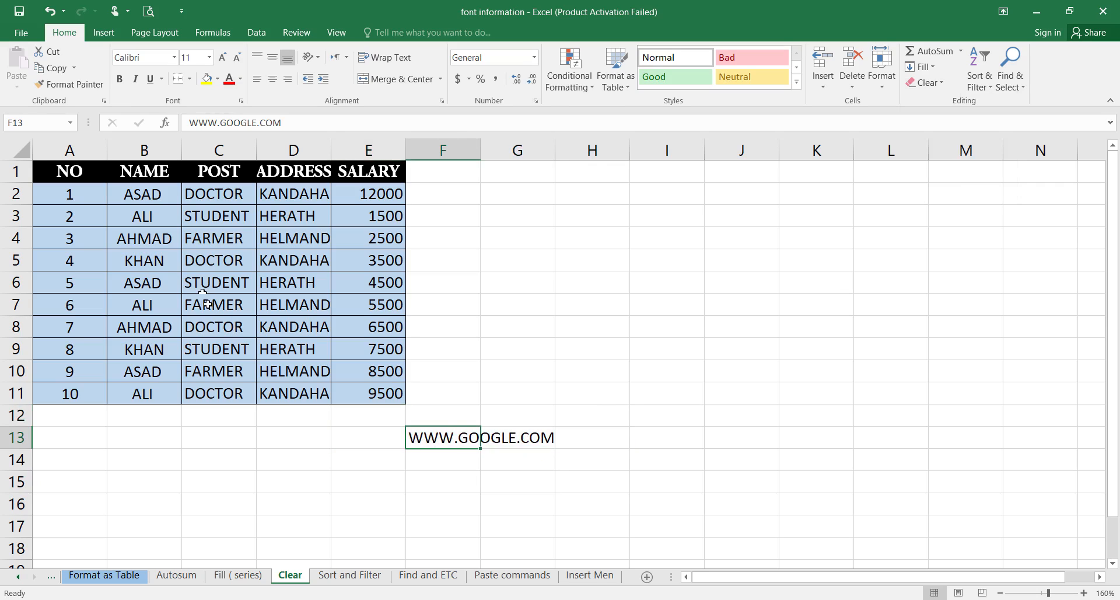
{"action": "left_click", "coordinate": [533, 467]}
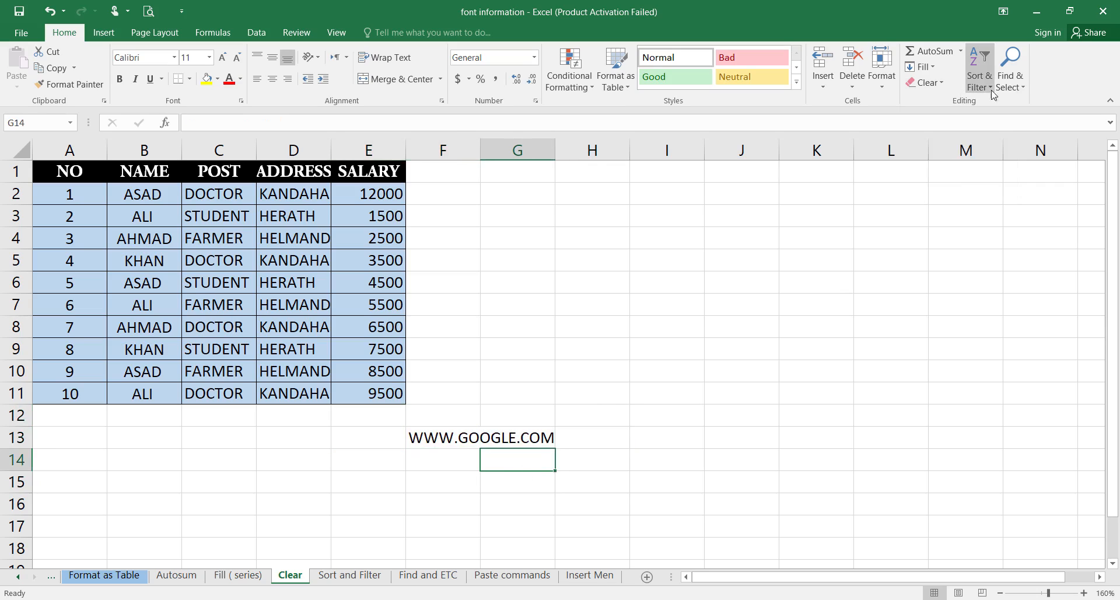
- Switch to the Sort and Filter sheet and look at the available sort and filter options
{"action": "left_click", "coordinate": [946, 84]}
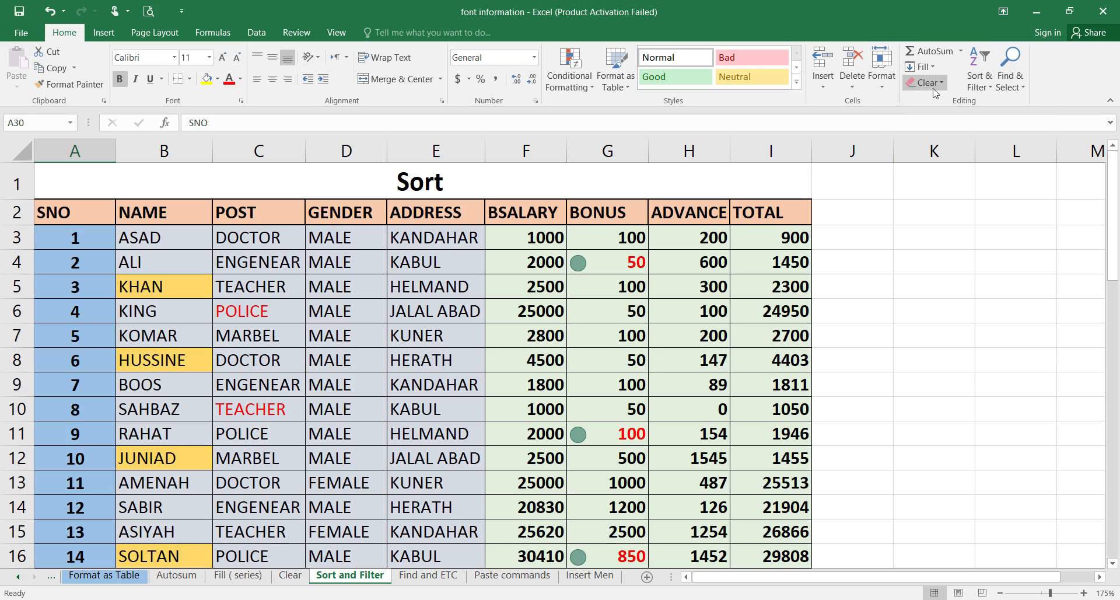
{"action": "left_click", "coordinate": [990, 88]}
{"action": "left_click", "coordinate": [990, 91]}
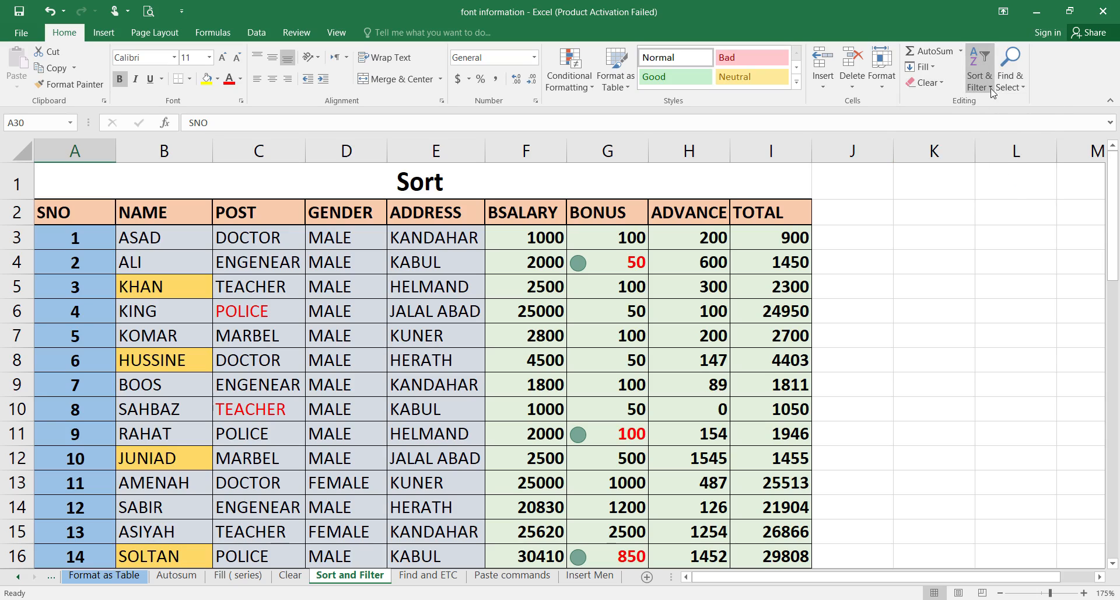
{"action": "left_click", "coordinate": [990, 89]}
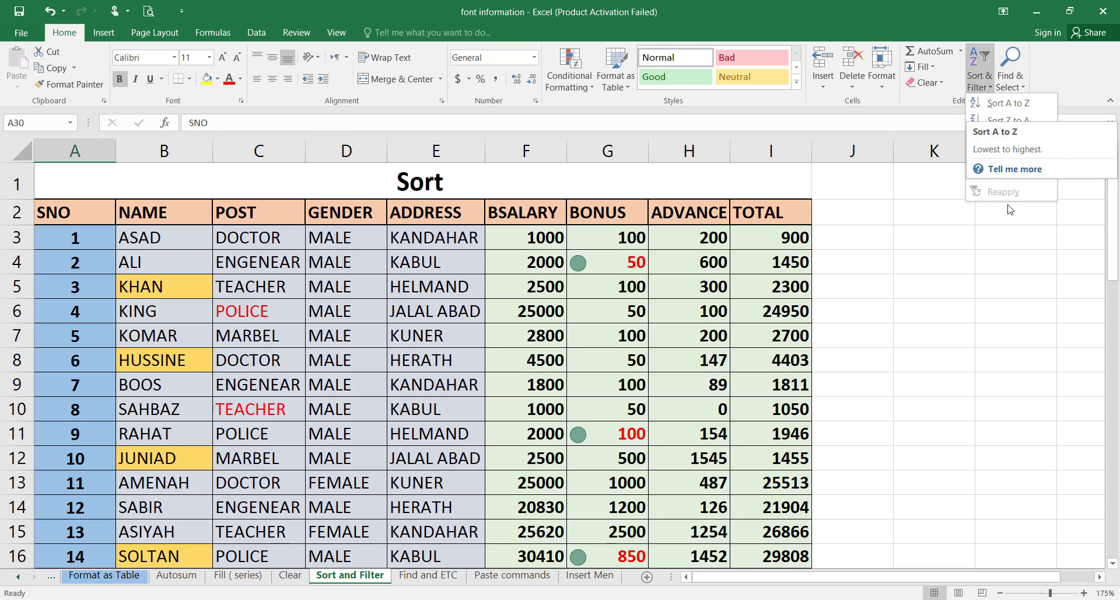
{"action": "left_click", "coordinate": [975, 216]}
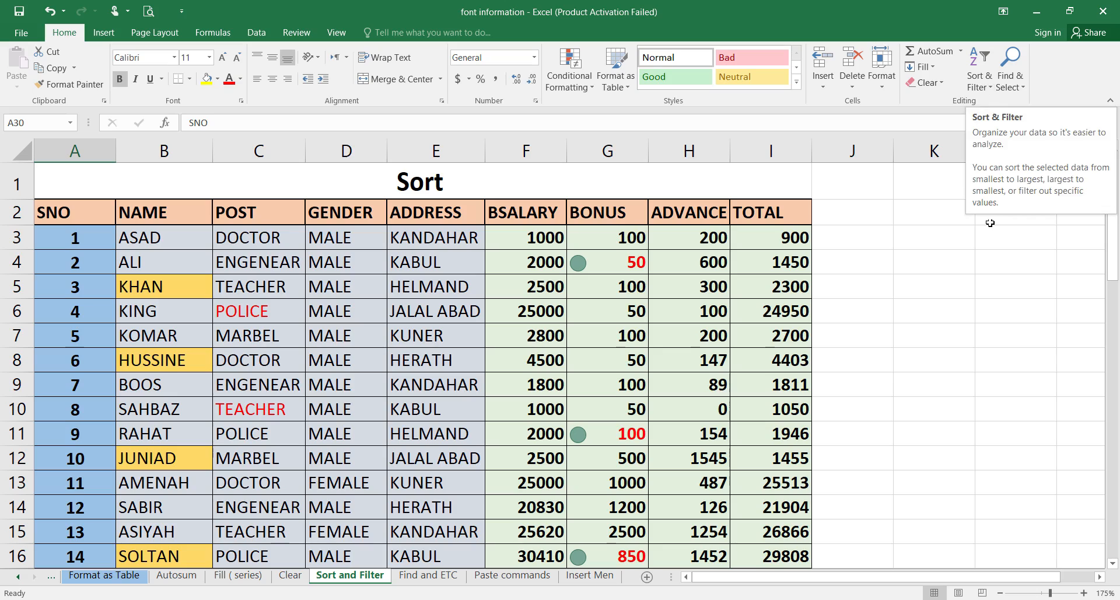
- Look through the Sort table down to row 22 and examine the TOTAL formula in I3 without changing it
{"action": "scroll", "coordinate": [116, 277], "scroll_direction": "down", "scroll_amount": 4}
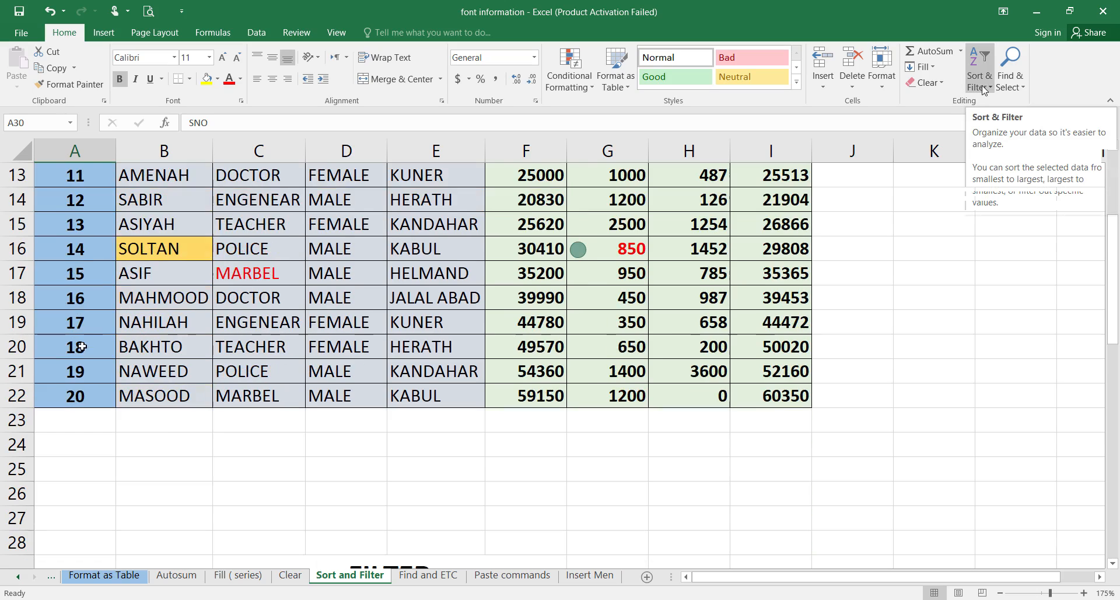
{"action": "scroll", "coordinate": [76, 373], "scroll_direction": "up", "scroll_amount": 4}
{"action": "scroll", "coordinate": [80, 430], "scroll_direction": "down", "scroll_amount": 4}
{"action": "scroll", "coordinate": [83, 384], "scroll_direction": "up", "scroll_amount": 4}
{"action": "scroll", "coordinate": [83, 383], "scroll_direction": "down", "scroll_amount": 4}
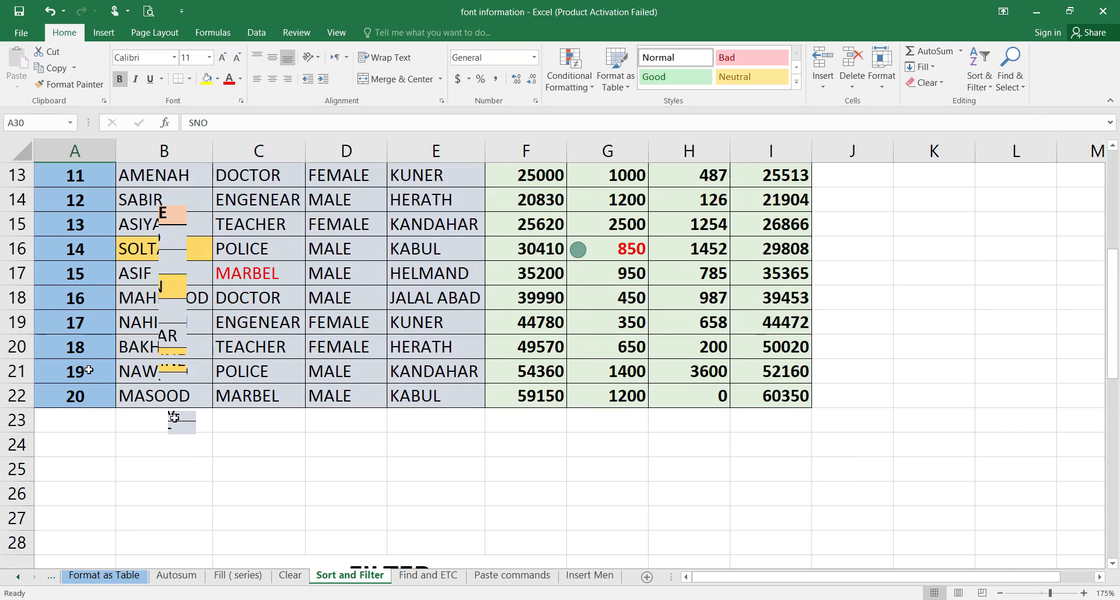
{"action": "scroll", "coordinate": [175, 420], "scroll_direction": "up", "scroll_amount": 4}
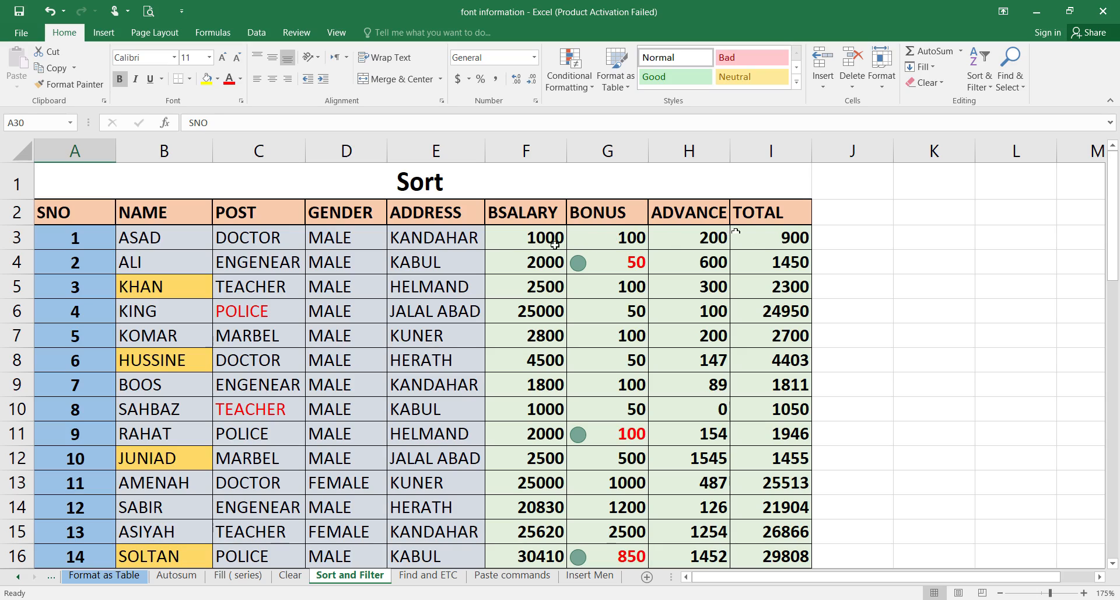
{"action": "left_click", "coordinate": [774, 242]}
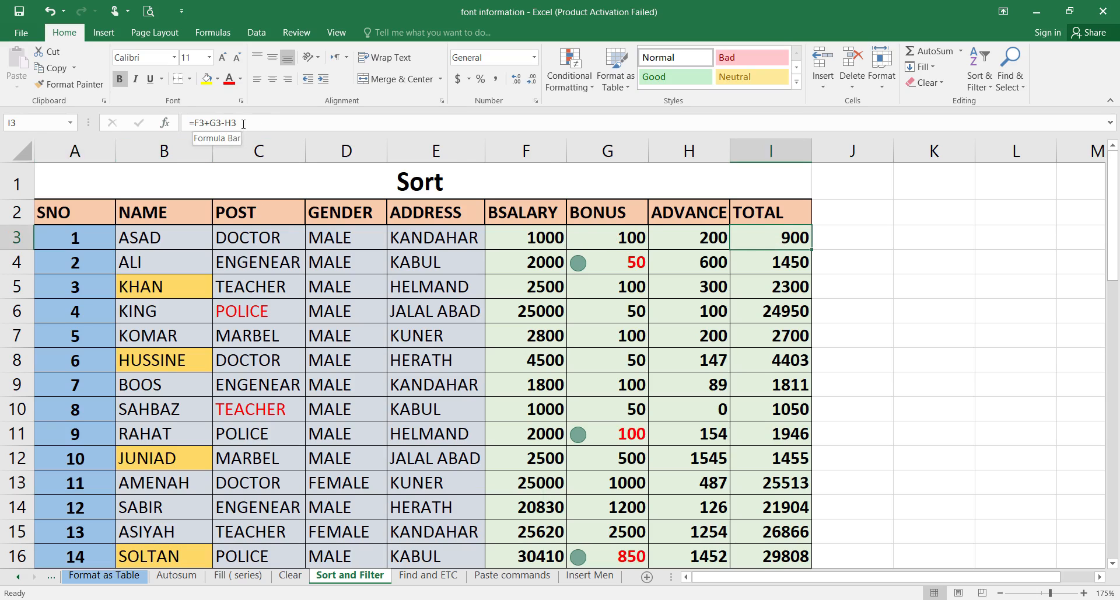
{"action": "double_click", "coordinate": [781, 236]}
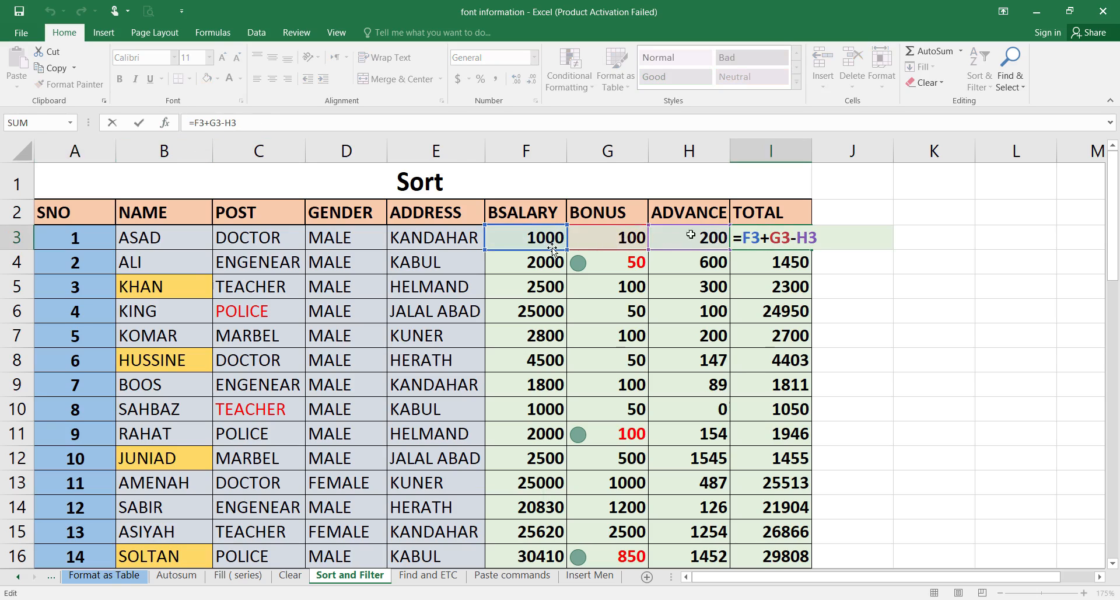
{"action": "left_click", "coordinate": [905, 281]}
{"action": "key", "text": "Escape"}
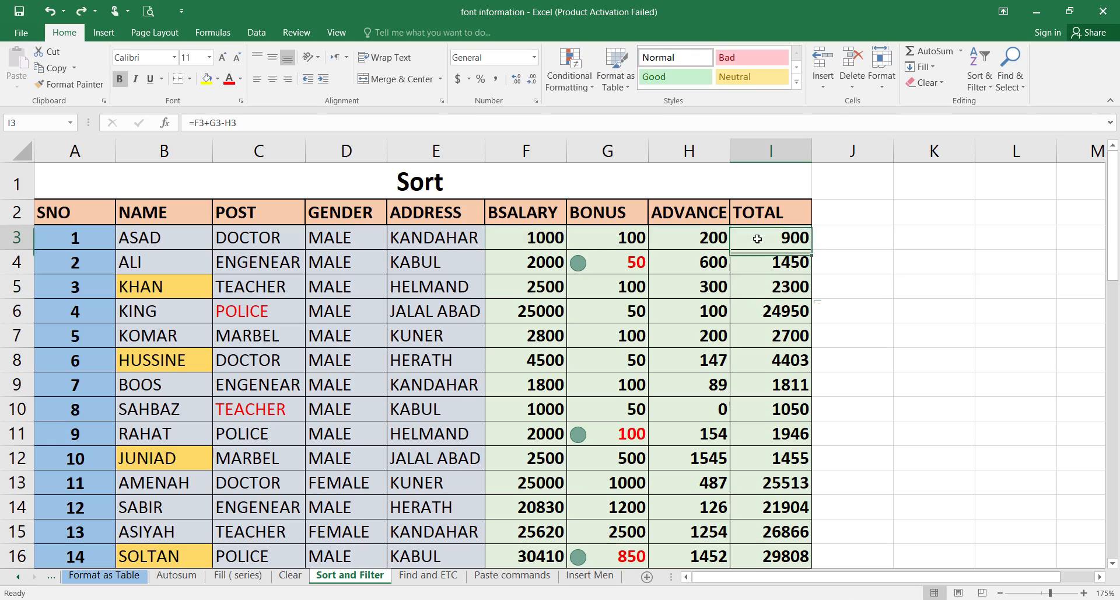
- Set the ADVANCE value in H3 to 300 to test the TOTAL formula
{"action": "left_click", "coordinate": [693, 245]}
{"action": "key", "text": "Right"}
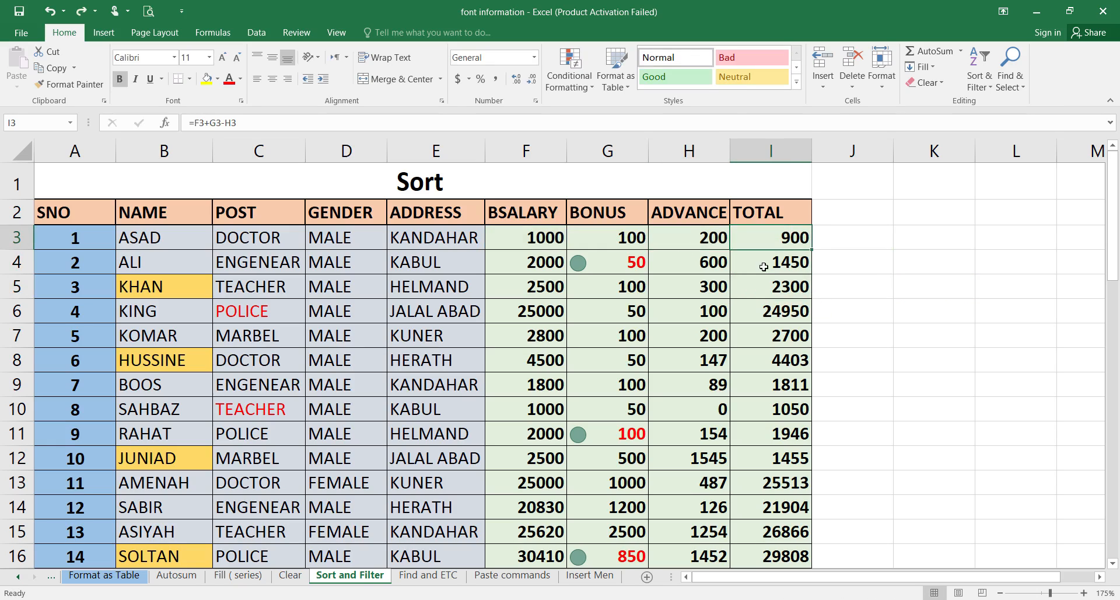
{"action": "left_click", "coordinate": [695, 247]}
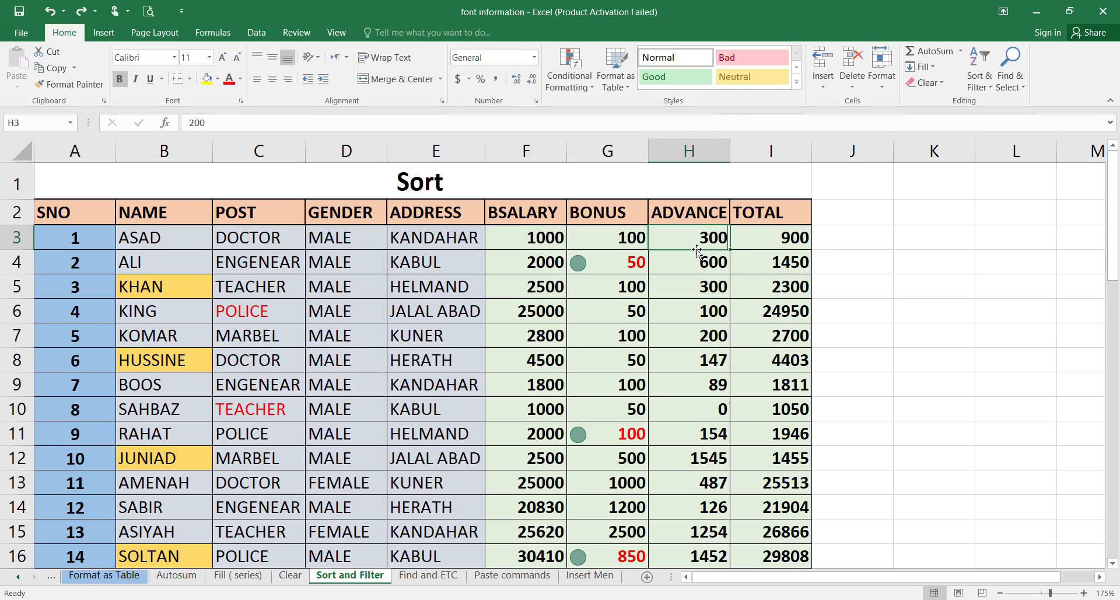
{"action": "type", "text": "300"}
{"action": "key", "text": "Return"}
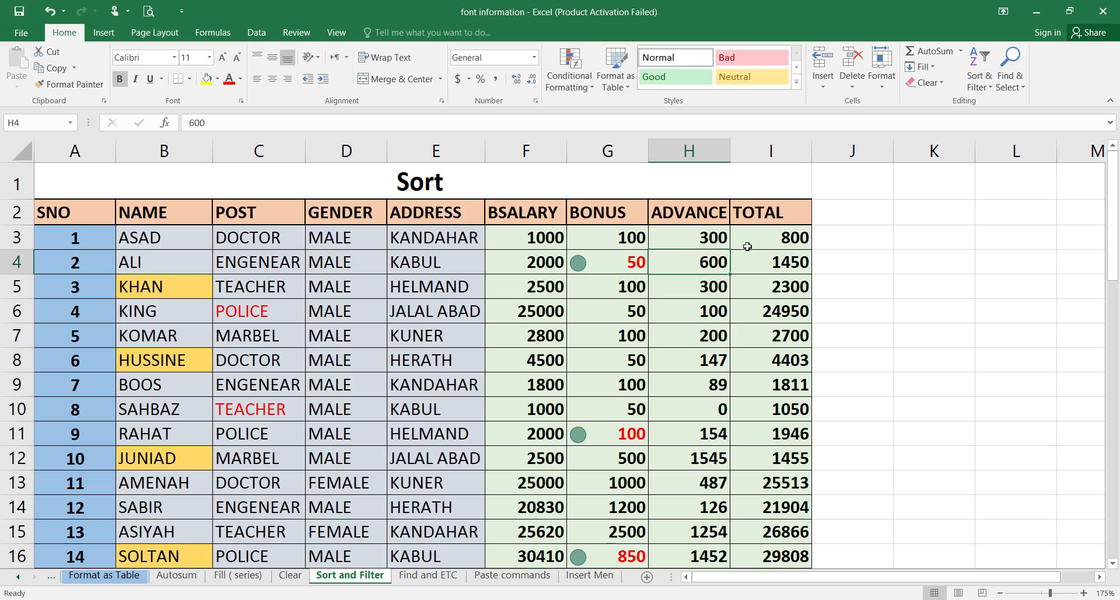
- Set the ADVANCE value in H3 to 100
{"action": "left_click", "coordinate": [699, 242]}
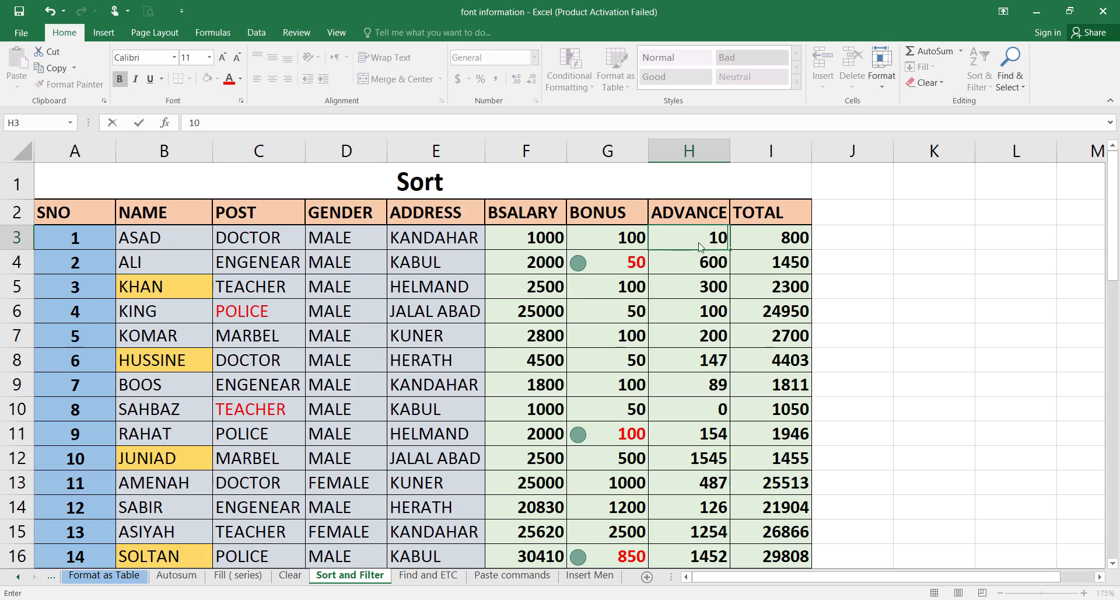
{"action": "type", "text": "100"}
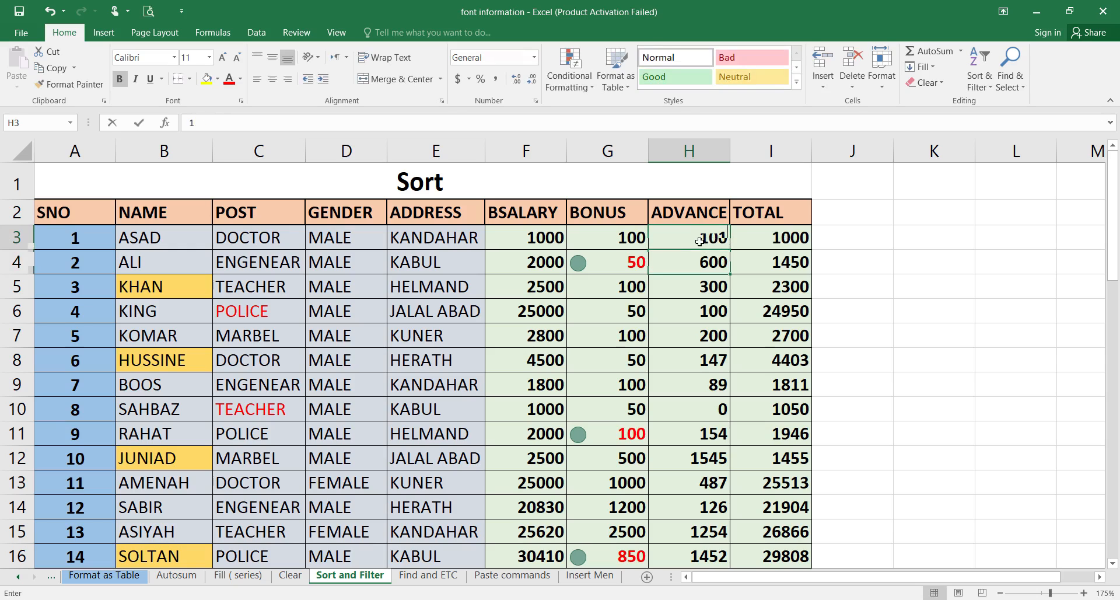
{"action": "key", "text": "Return"}
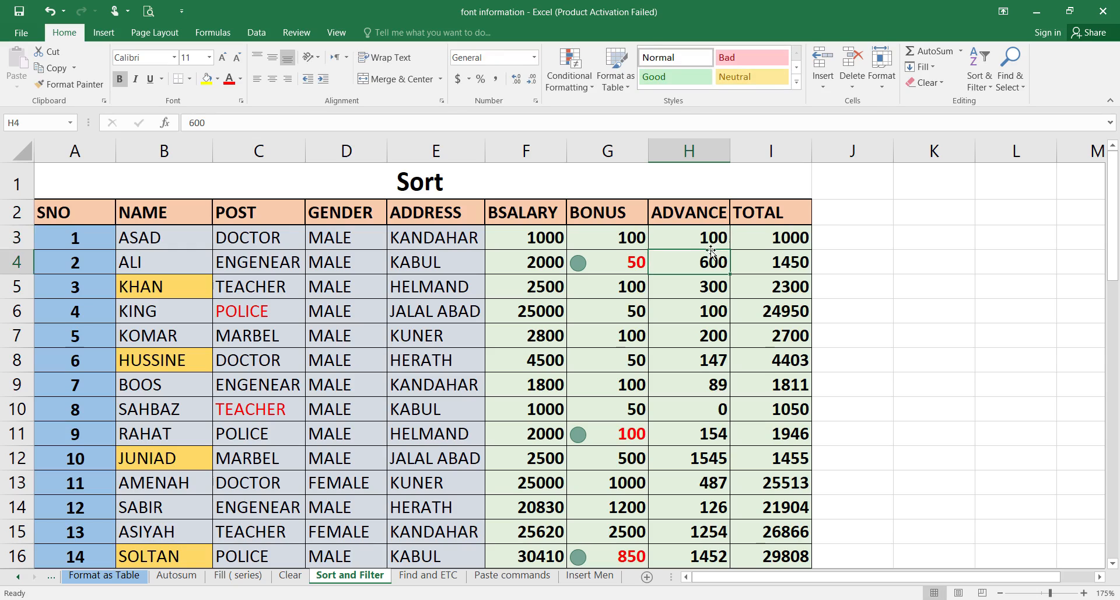
- Set the BONUS value in G3 to 200
{"action": "left_click", "coordinate": [621, 244]}
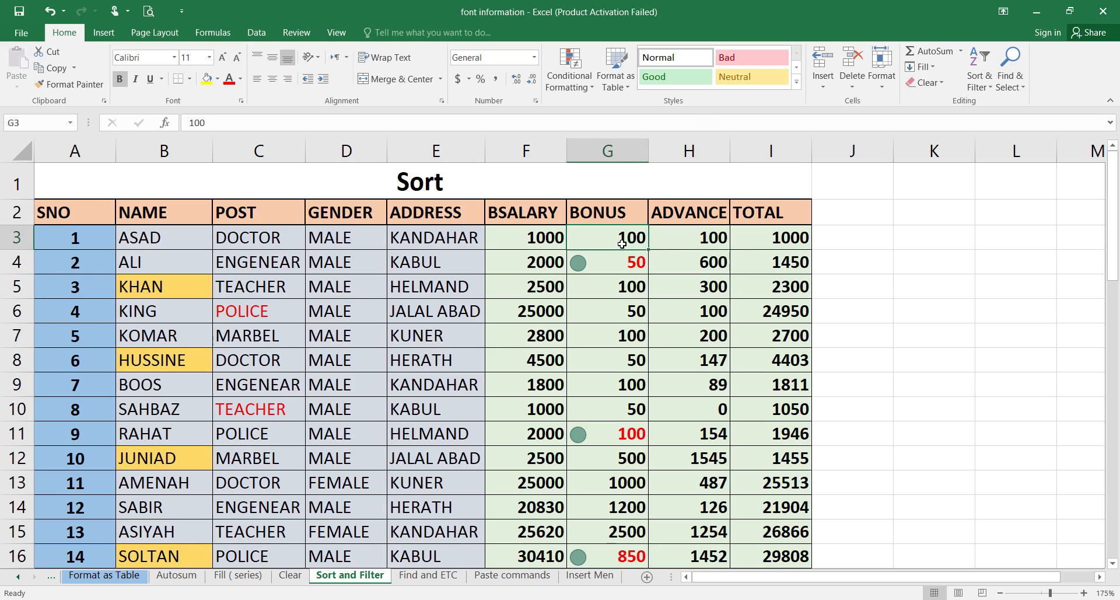
{"action": "type", "text": "200"}
{"action": "key", "text": "ctrl+Return"}
{"action": "type", "text": "200"}
{"action": "key", "text": "Return"}
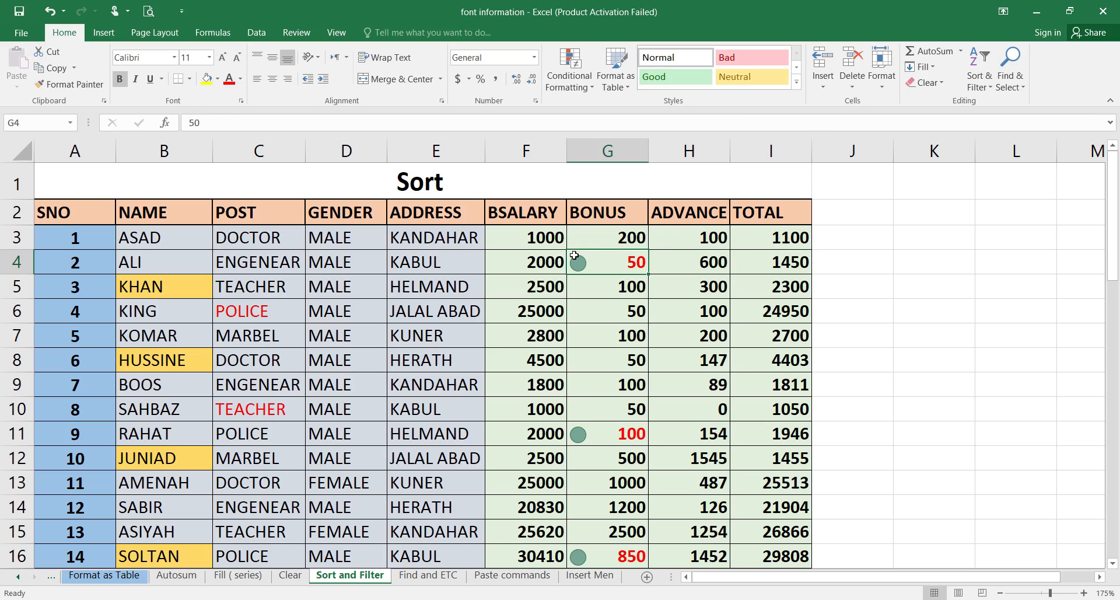
- Check the TOTAL cell I3, look down the TOTAL column to row 22, and view its sorting options
{"action": "left_click", "coordinate": [769, 237]}
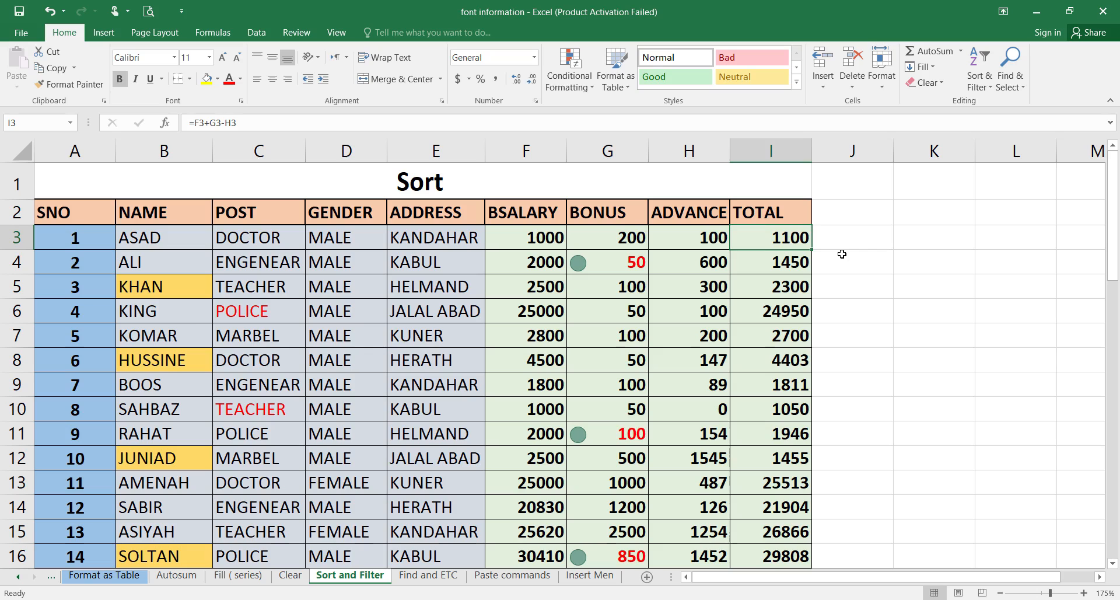
{"action": "scroll", "coordinate": [764, 452], "scroll_direction": "down", "scroll_amount": 3}
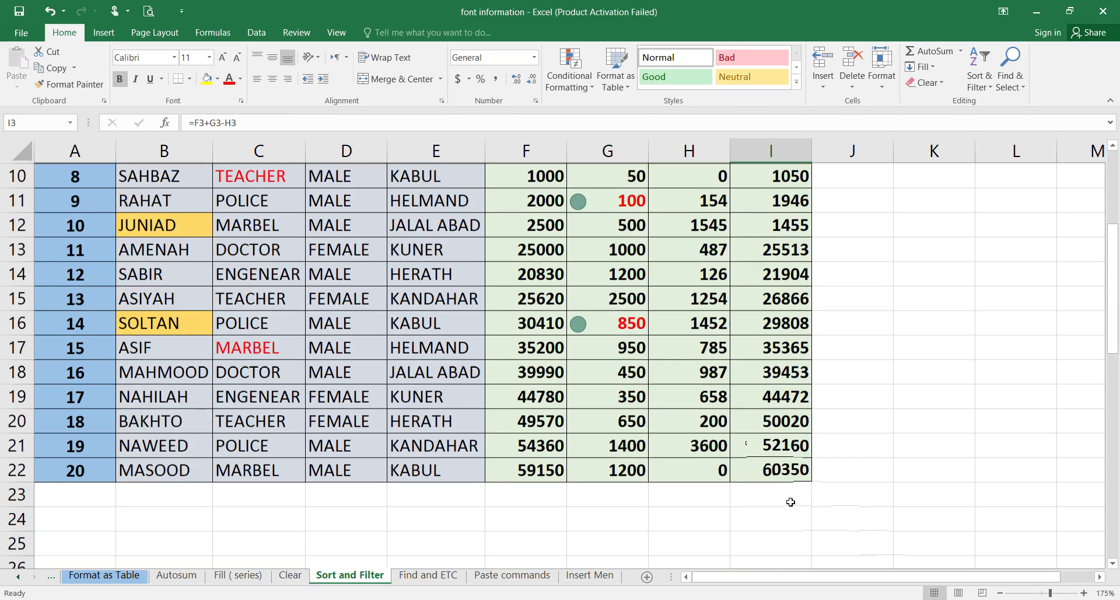
{"action": "scroll", "coordinate": [785, 470], "scroll_direction": "up", "scroll_amount": 3}
{"action": "scroll", "coordinate": [782, 452], "scroll_direction": "down", "scroll_amount": 3}
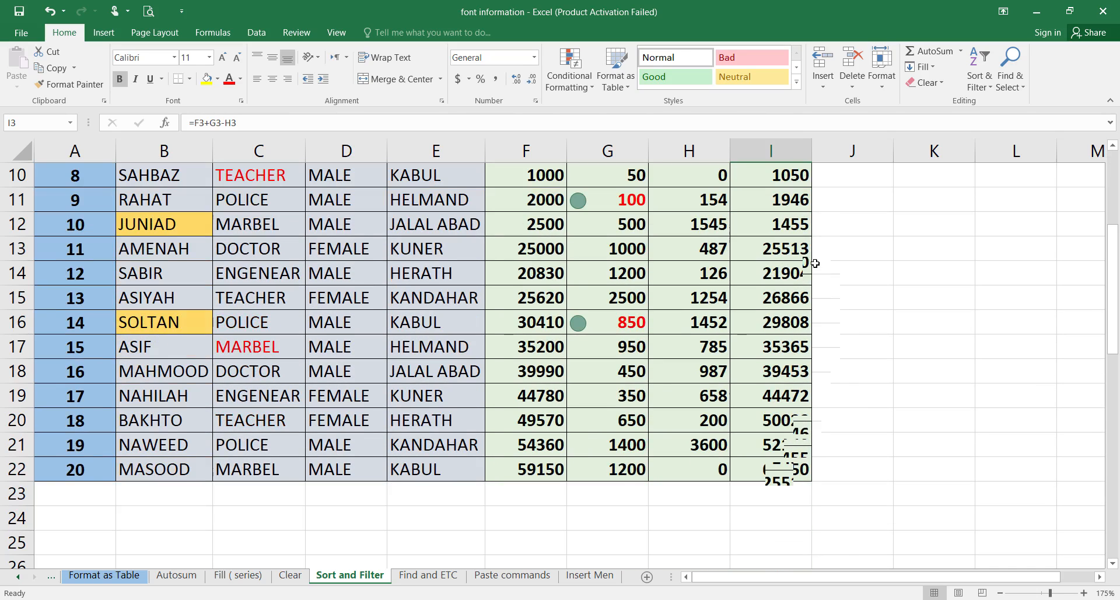
{"action": "scroll", "coordinate": [779, 479], "scroll_direction": "up", "scroll_amount": 3}
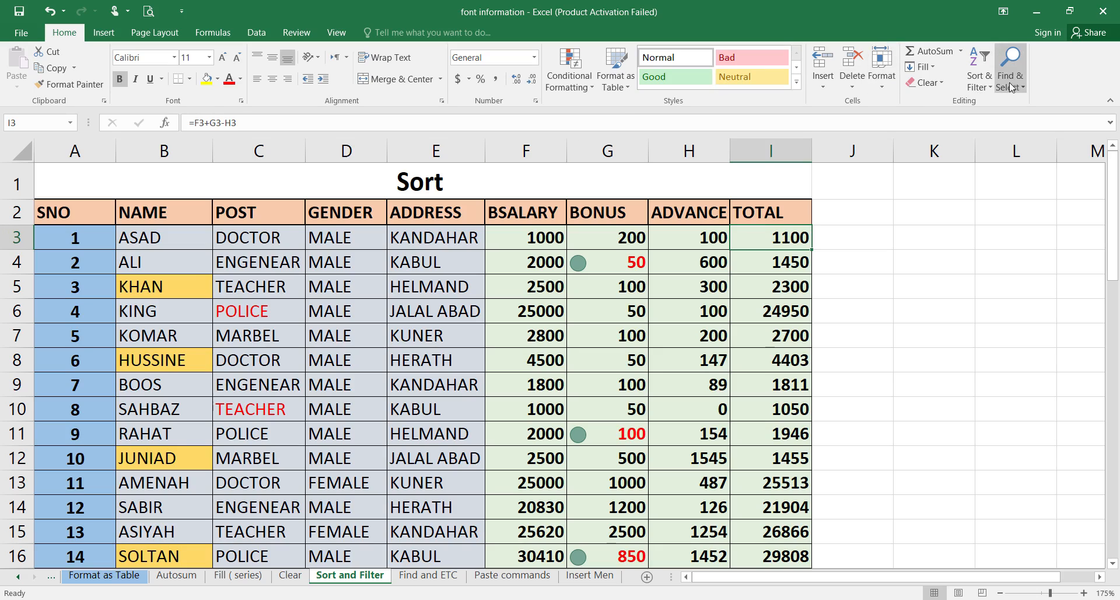
{"action": "left_click", "coordinate": [992, 88]}
{"action": "left_click", "coordinate": [992, 89]}
{"action": "left_click", "coordinate": [993, 87]}
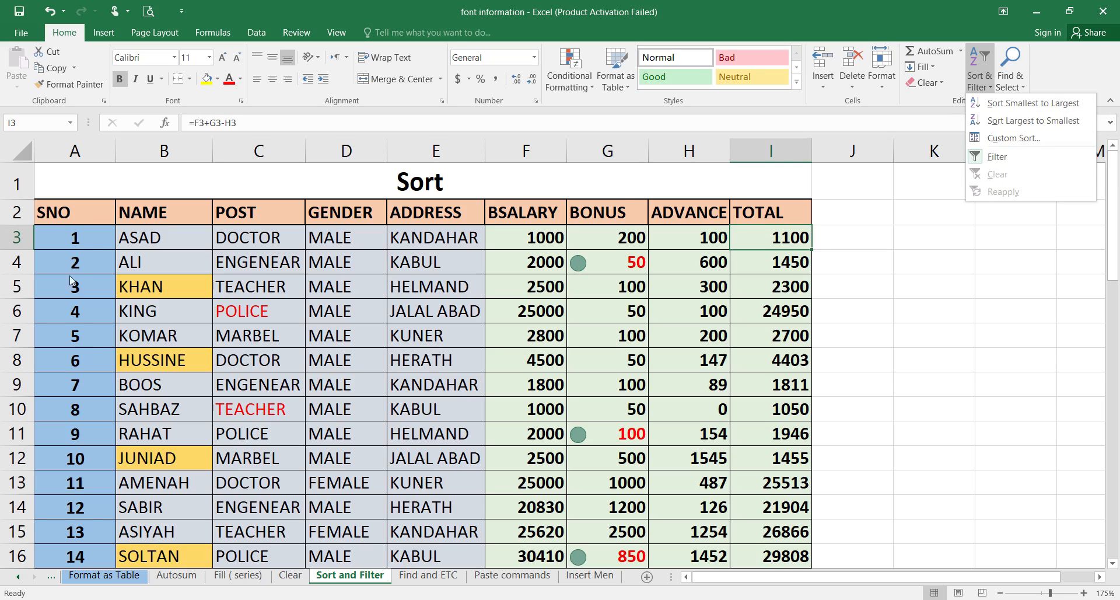
- Sort the table by the SNO column in descending order (Z to A), starting from header cell A2
{"action": "left_click", "coordinate": [83, 234]}
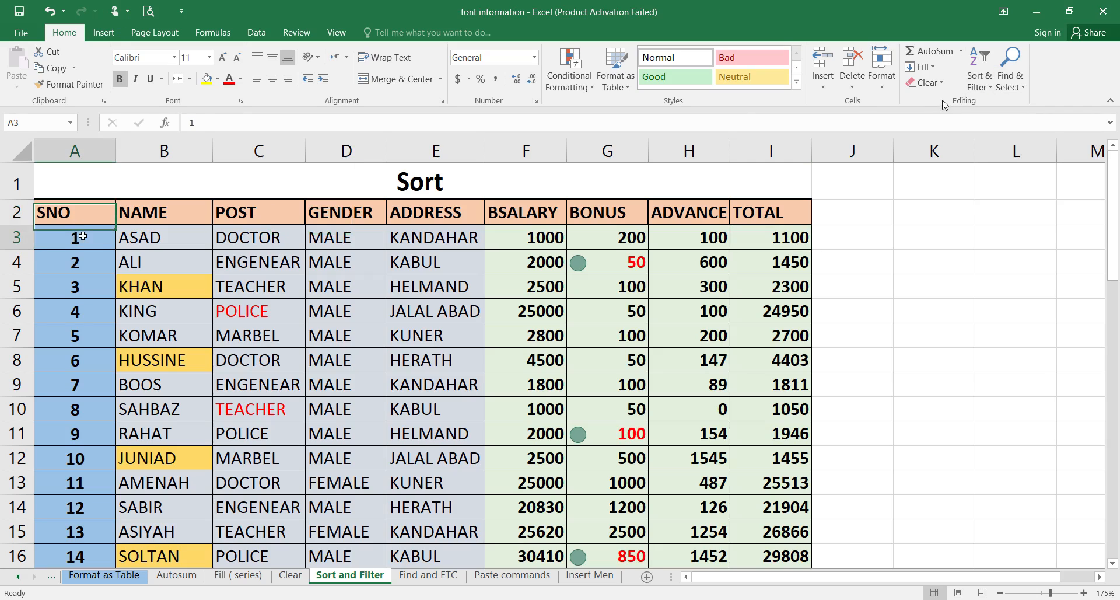
{"action": "key", "text": "Up"}
{"action": "left_click", "coordinate": [938, 81]}
{"action": "left_click", "coordinate": [928, 85]}
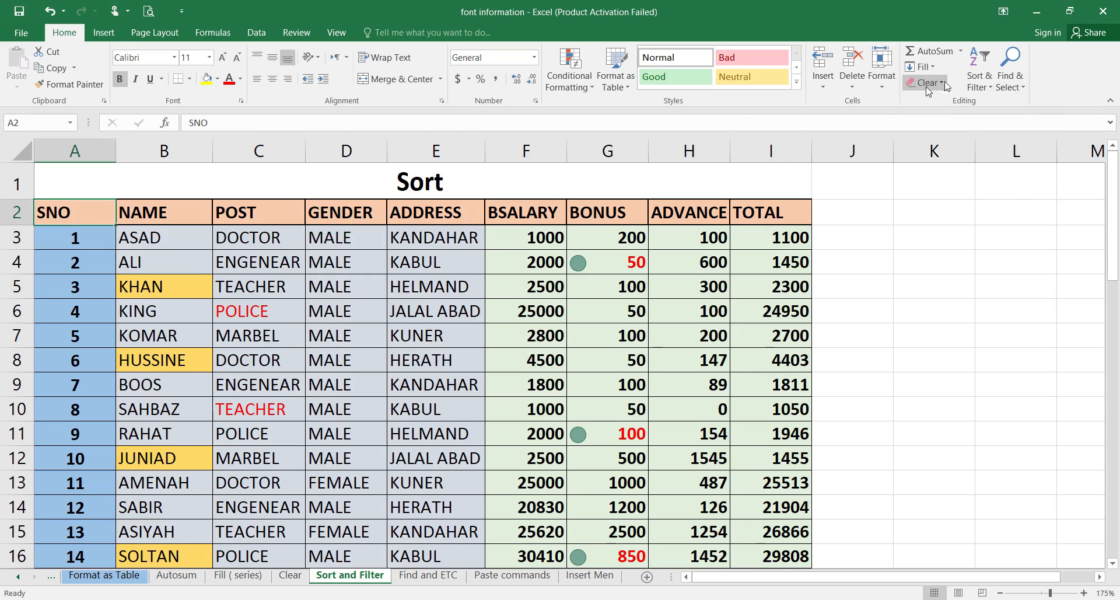
{"action": "left_click", "coordinate": [991, 82]}
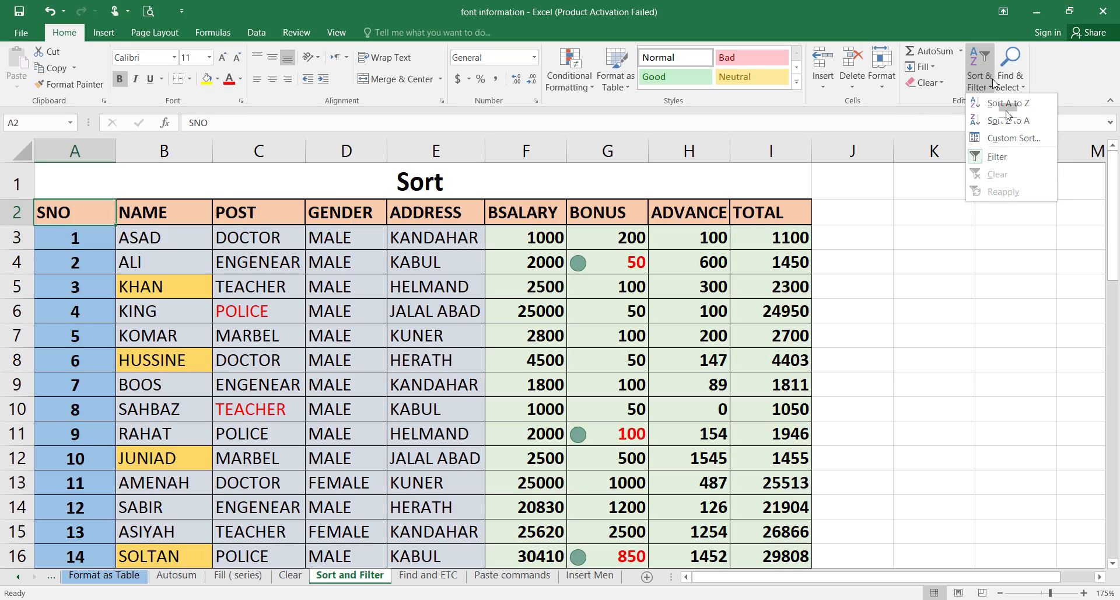
{"action": "left_click", "coordinate": [1009, 228]}
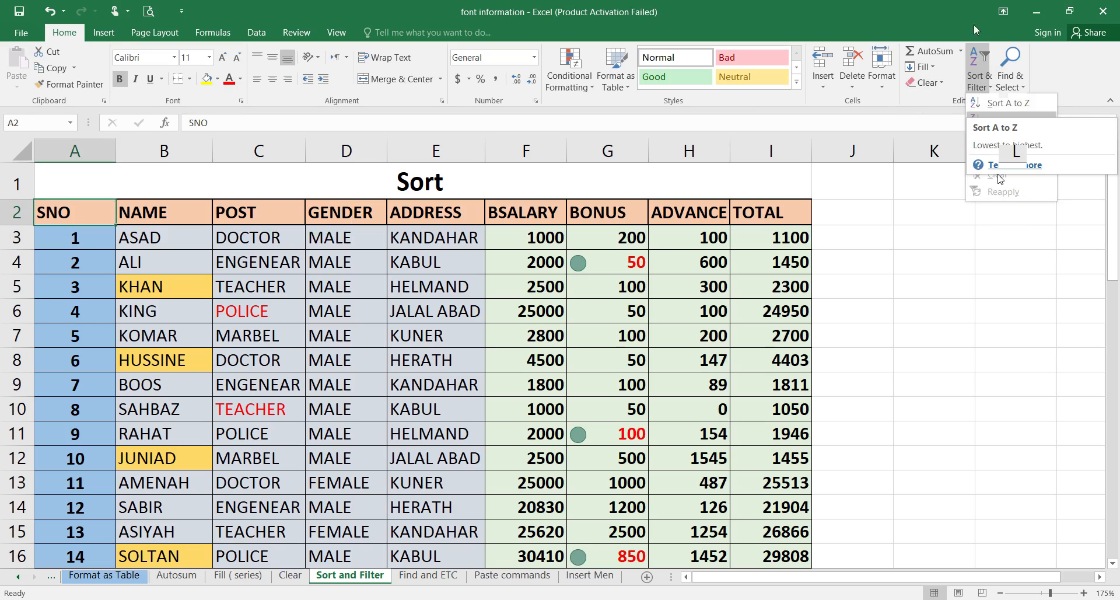
{"action": "left_click", "coordinate": [980, 74]}
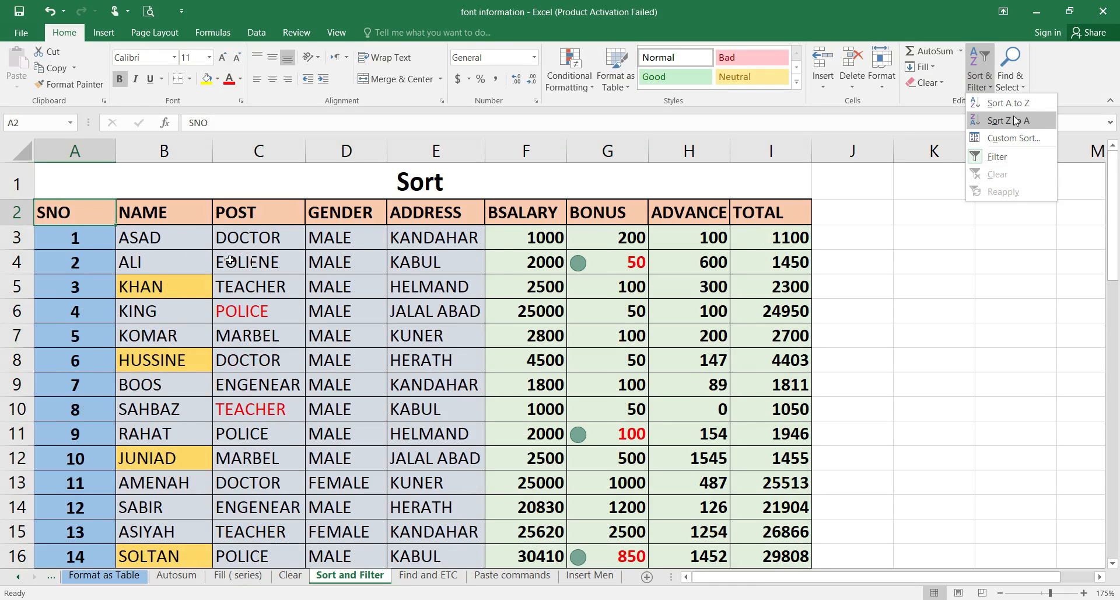
{"action": "left_click", "coordinate": [1015, 121]}
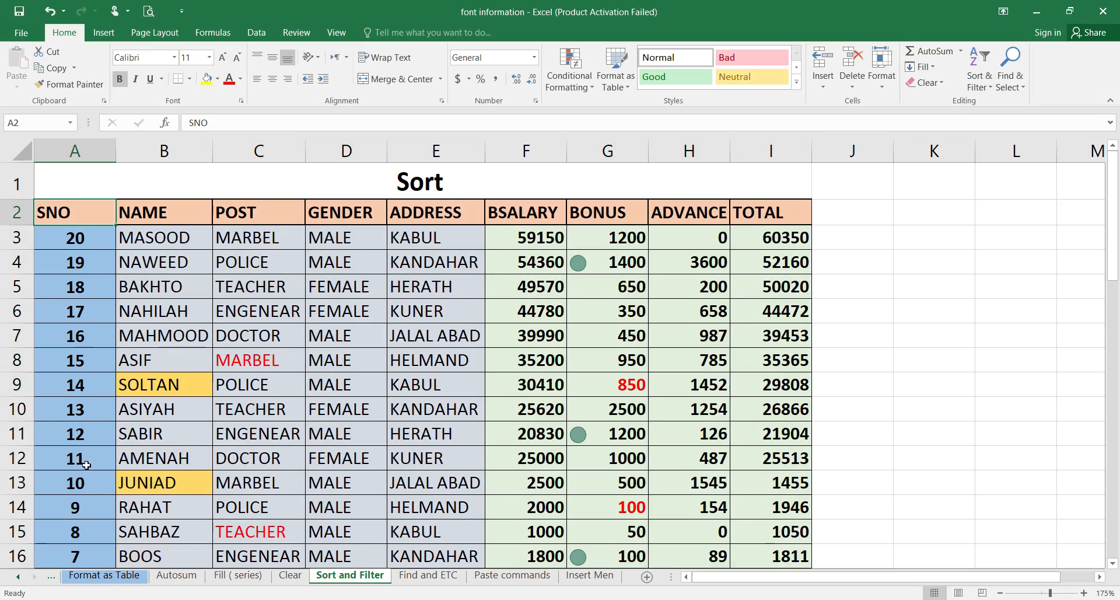
- Check the descending order through the last row, and sort the table by SNO in ascending order (A to Z)
{"action": "scroll", "coordinate": [117, 452], "scroll_direction": "down", "scroll_amount": 3}
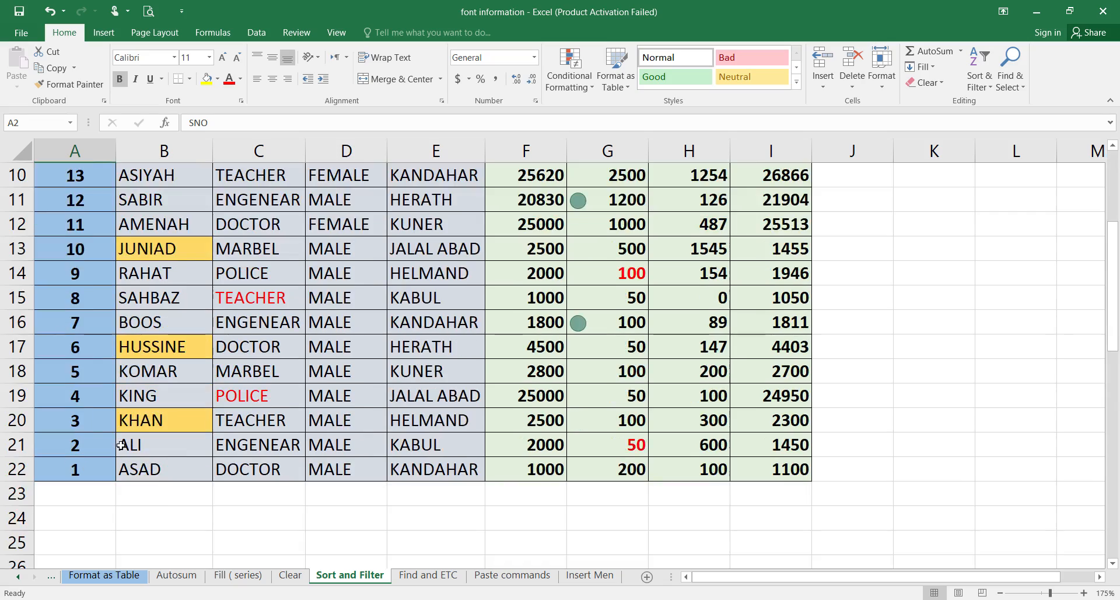
{"action": "scroll", "coordinate": [118, 452], "scroll_direction": "up", "scroll_amount": 3}
{"action": "scroll", "coordinate": [118, 452], "scroll_direction": "down", "scroll_amount": 4}
{"action": "left_click", "coordinate": [994, 87]}
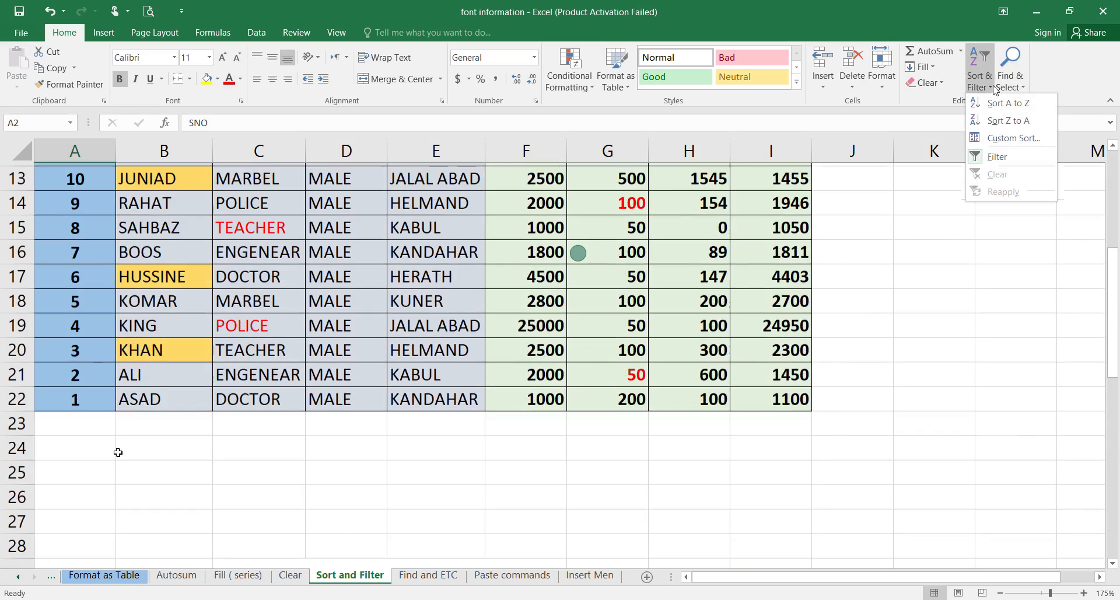
{"action": "left_click", "coordinate": [1005, 103]}
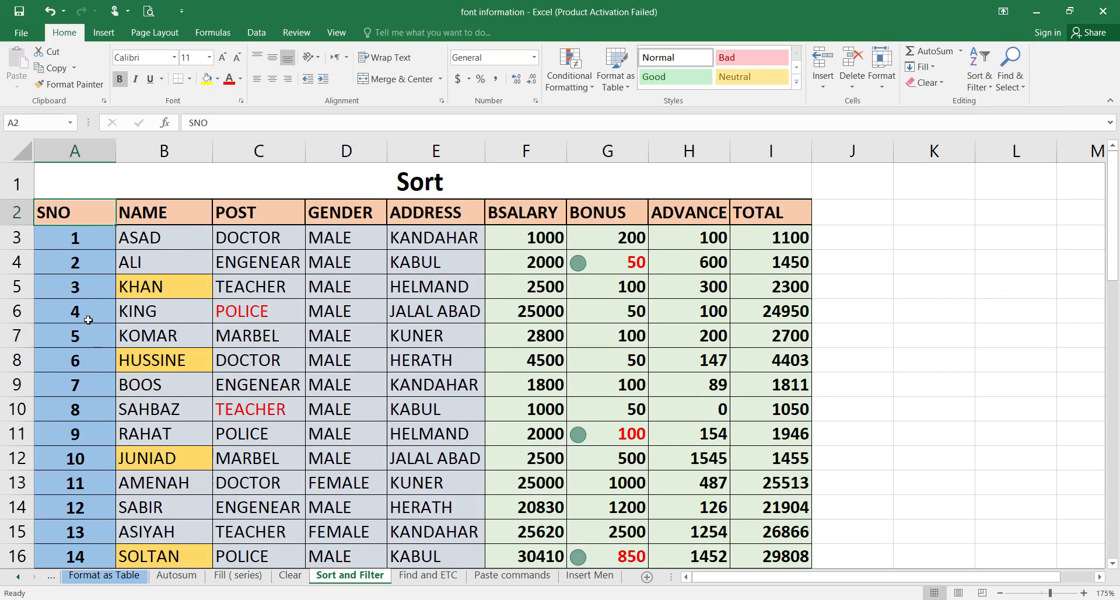
{"action": "scroll", "coordinate": [95, 245], "scroll_direction": "down", "scroll_amount": 1}
{"action": "scroll", "coordinate": [95, 245], "scroll_direction": "up", "scroll_amount": 1}
- Examine the Custom Sort choices for the SNO column, including the column list, the Sort On criteria and the sort orders
{"action": "left_click", "coordinate": [980, 81]}
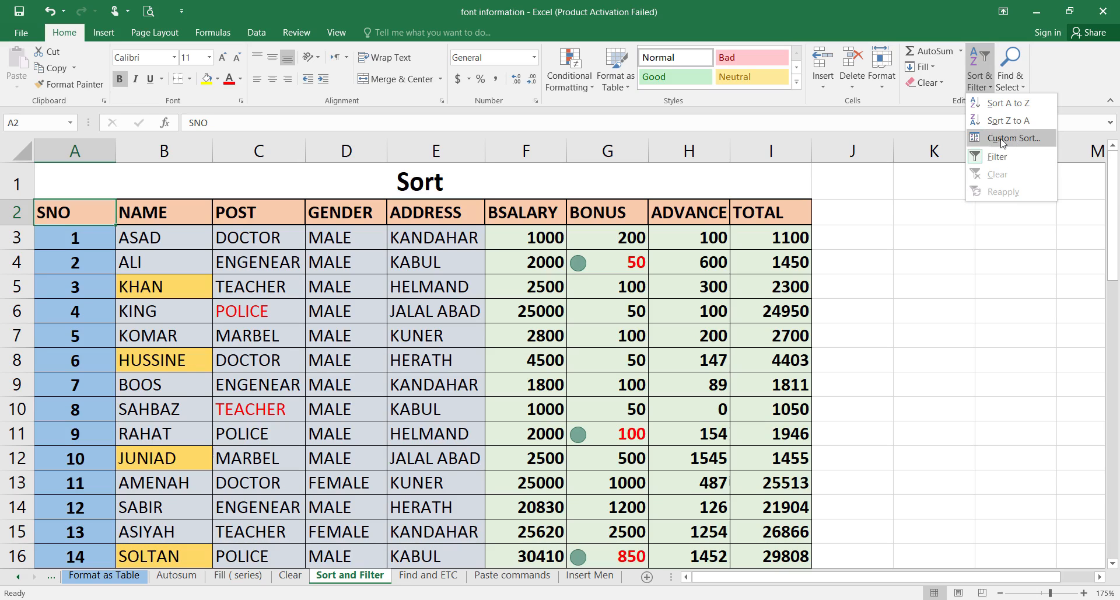
{"action": "left_click", "coordinate": [1003, 139]}
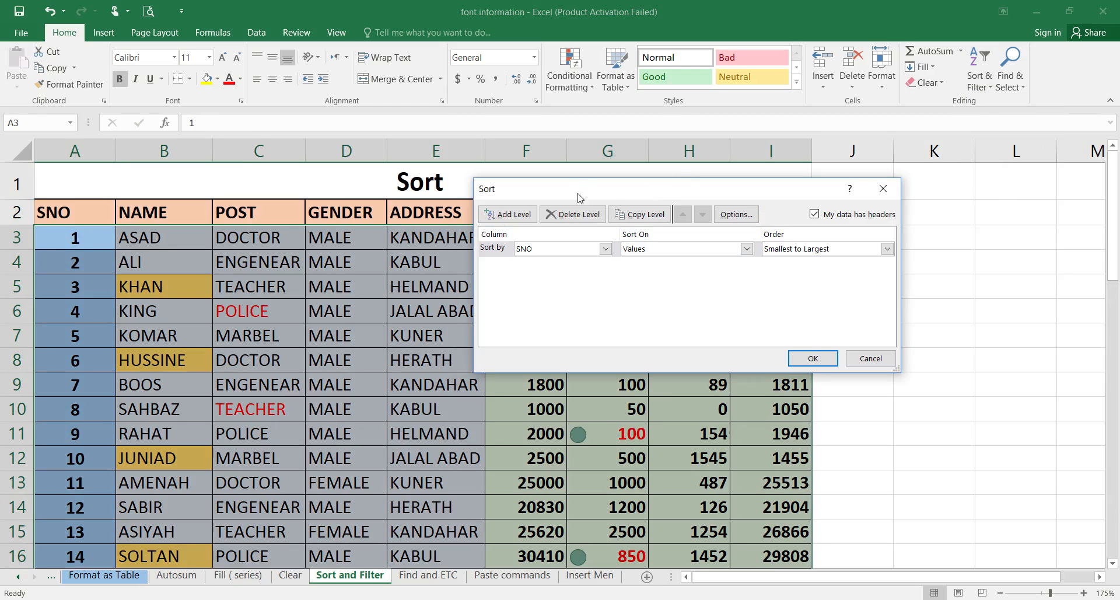
{"action": "left_click_drag", "start_coordinate": [577, 194], "coordinate": [669, 99]}
{"action": "left_click", "coordinate": [697, 151]}
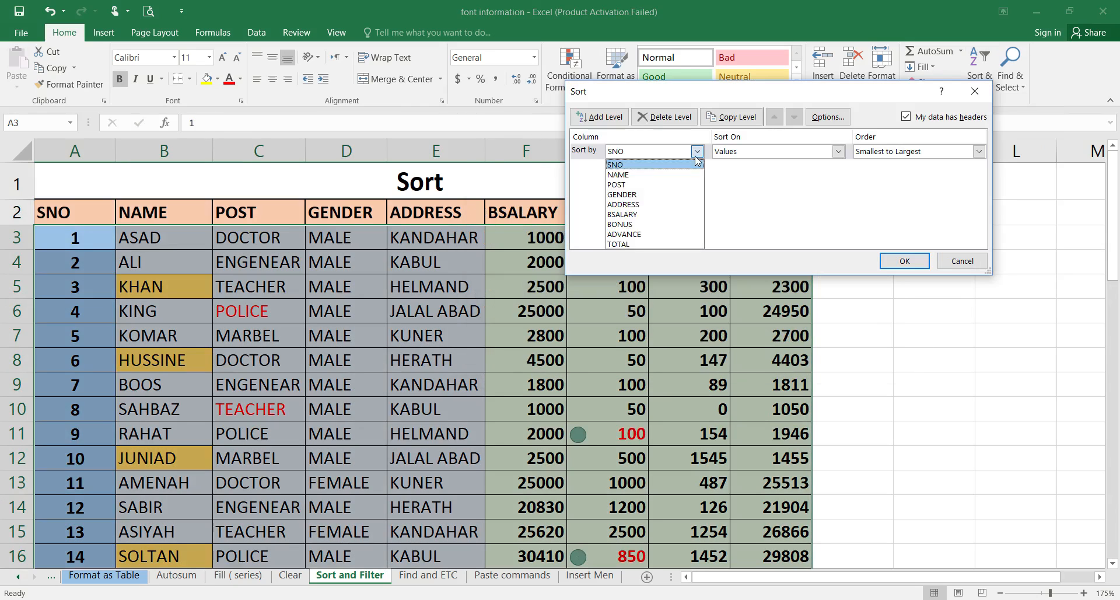
{"action": "left_click", "coordinate": [692, 165]}
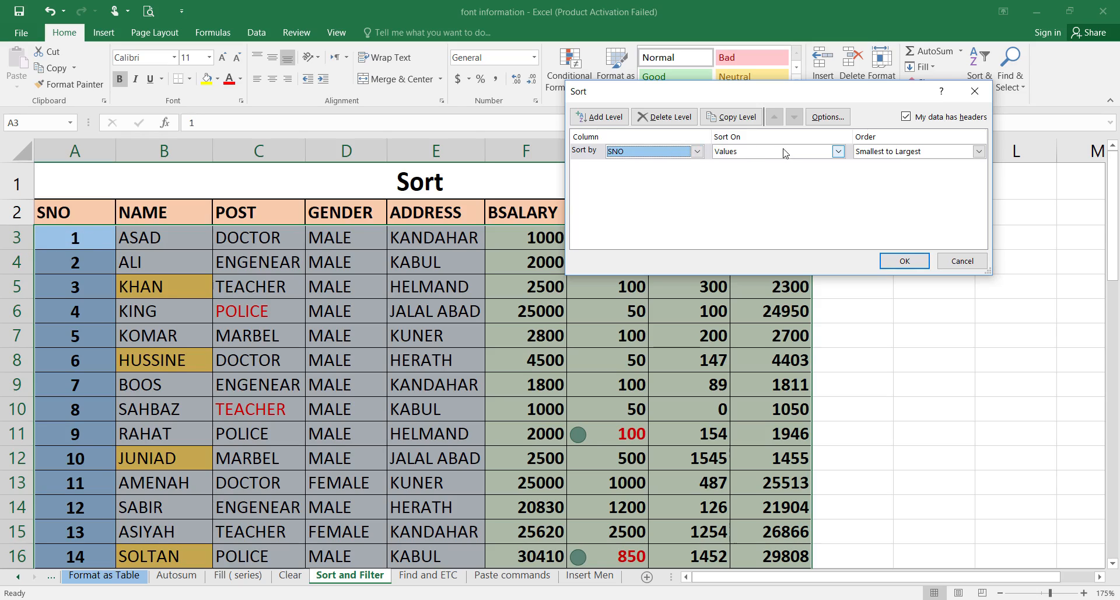
{"action": "left_click", "coordinate": [762, 151]}
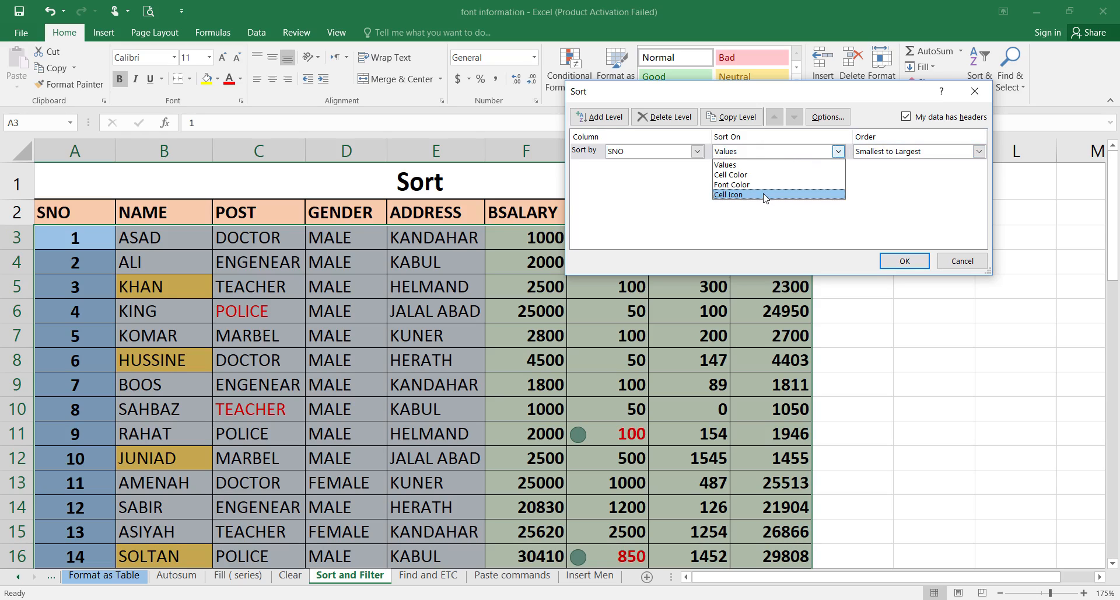
{"action": "left_click", "coordinate": [892, 152]}
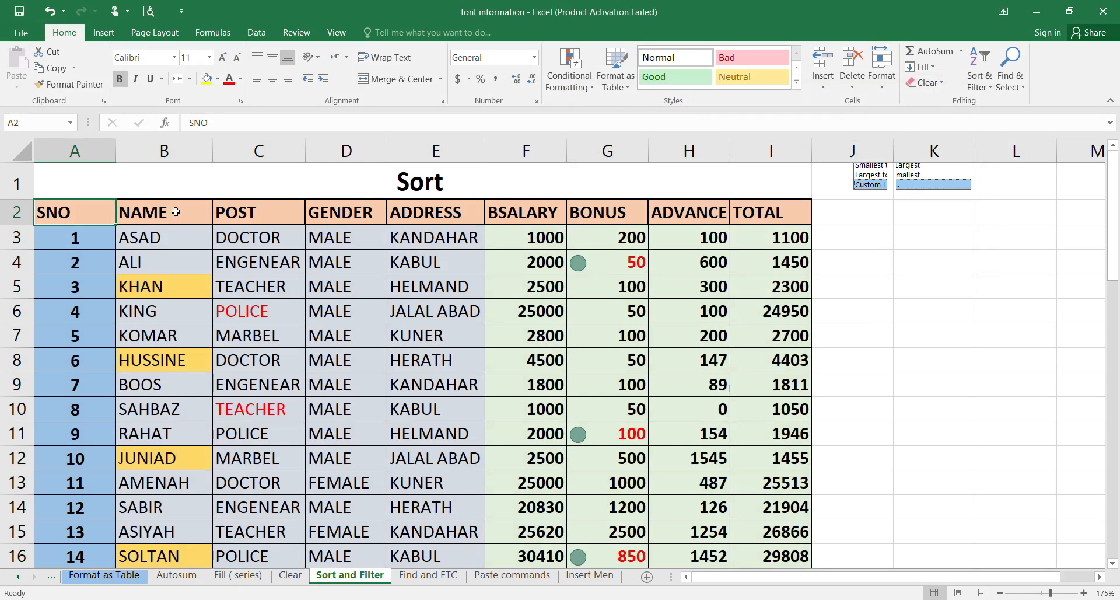
- Set up a custom sort from header cell B2 by the NAME column on Values
{"action": "left_click", "coordinate": [175, 212]}
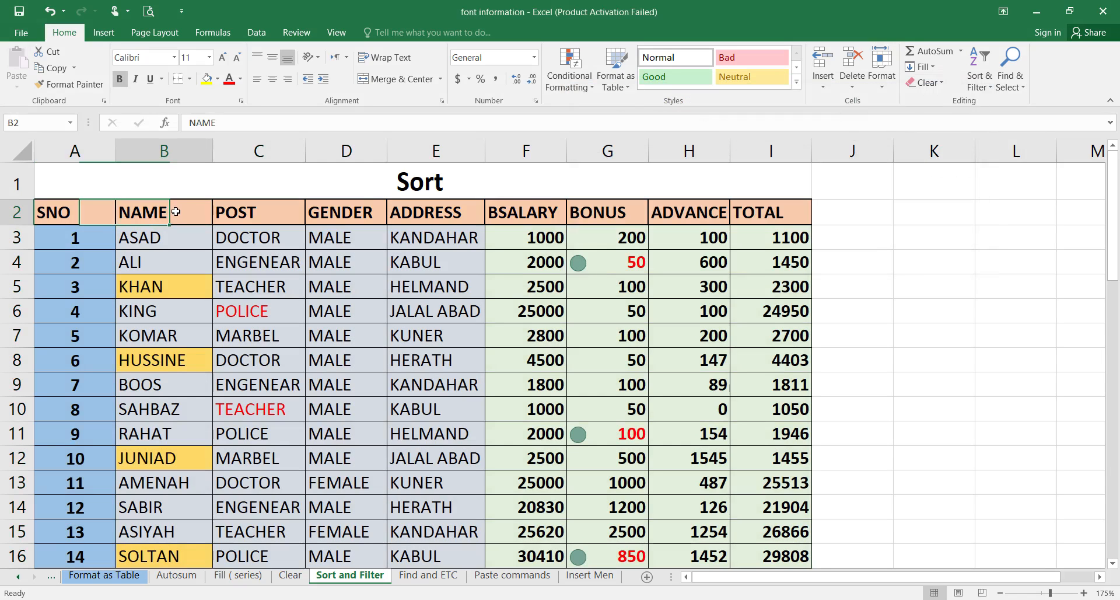
{"action": "left_click", "coordinate": [991, 93]}
{"action": "left_click", "coordinate": [1016, 130]}
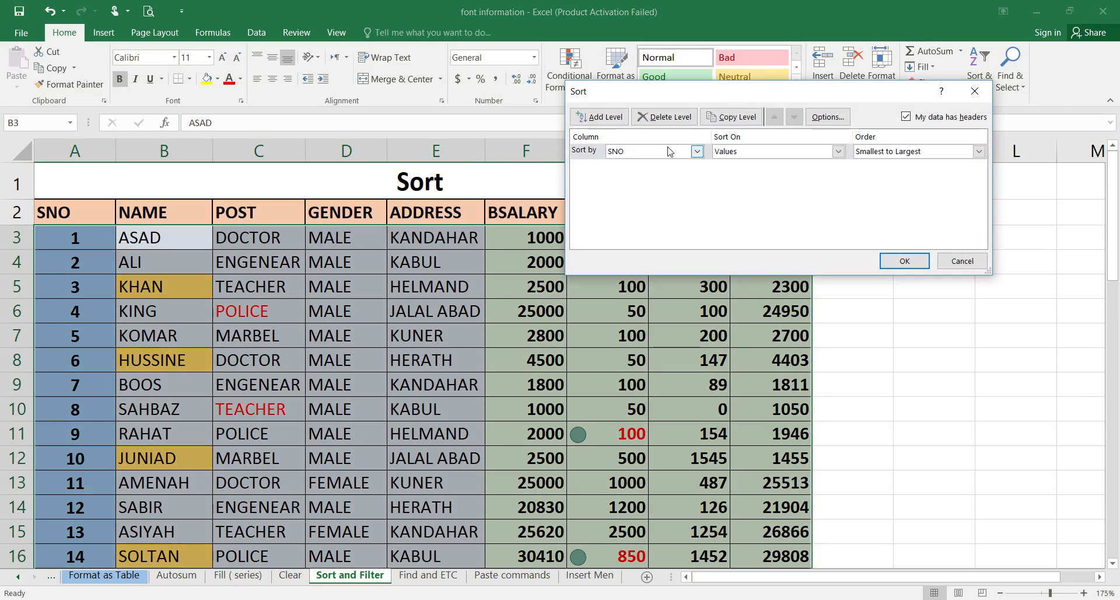
{"action": "left_click", "coordinate": [696, 152]}
{"action": "left_click", "coordinate": [647, 175]}
{"action": "left_click", "coordinate": [775, 151]}
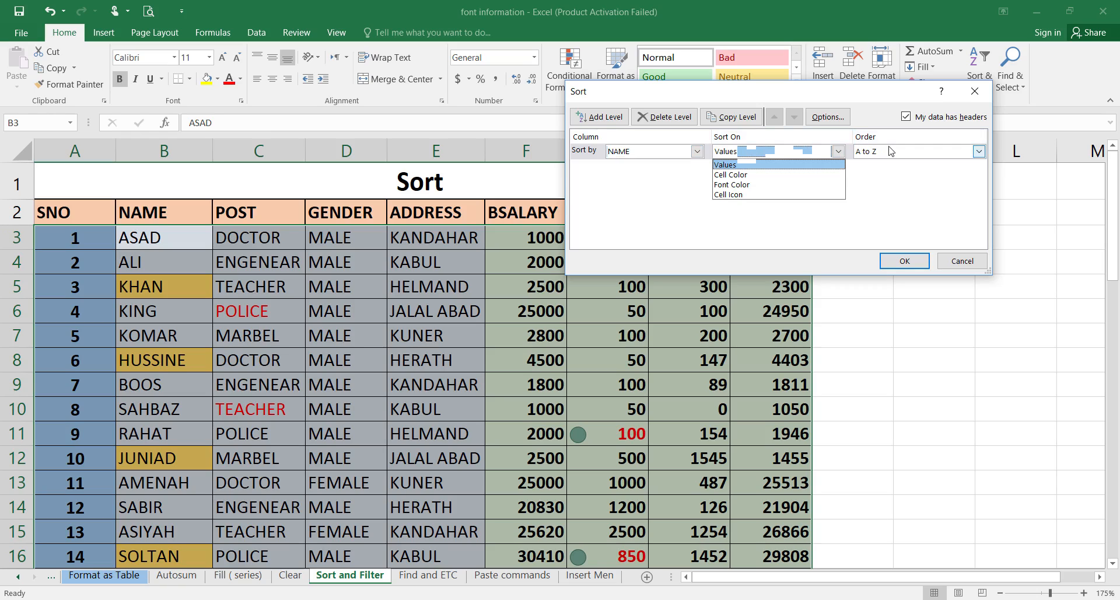
{"action": "left_click", "coordinate": [89, 272]}
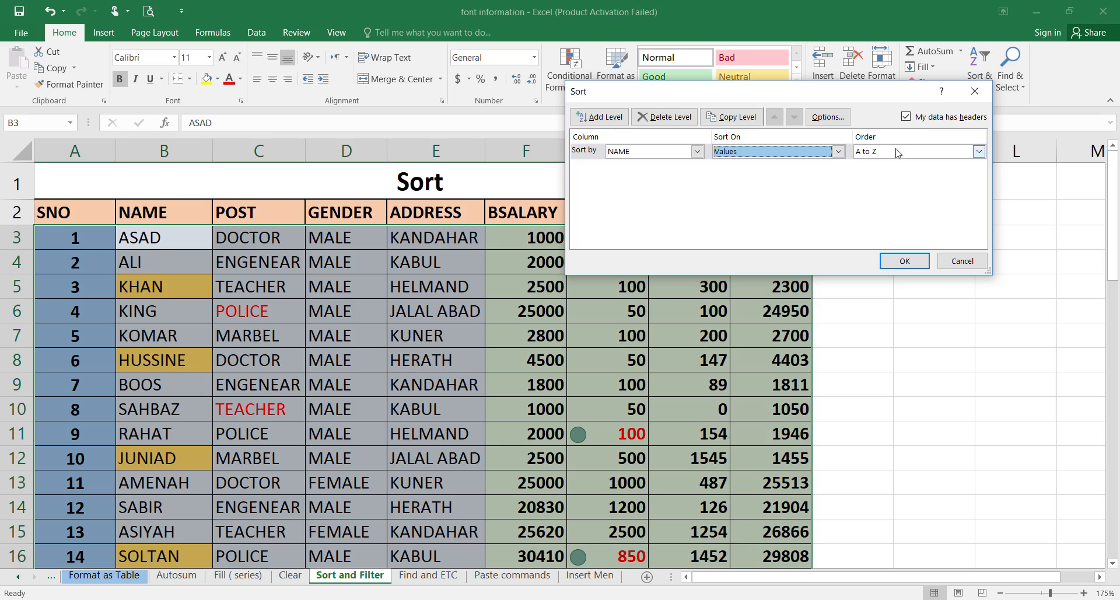
{"action": "left_click", "coordinate": [644, 156]}
{"action": "left_click", "coordinate": [645, 173]}
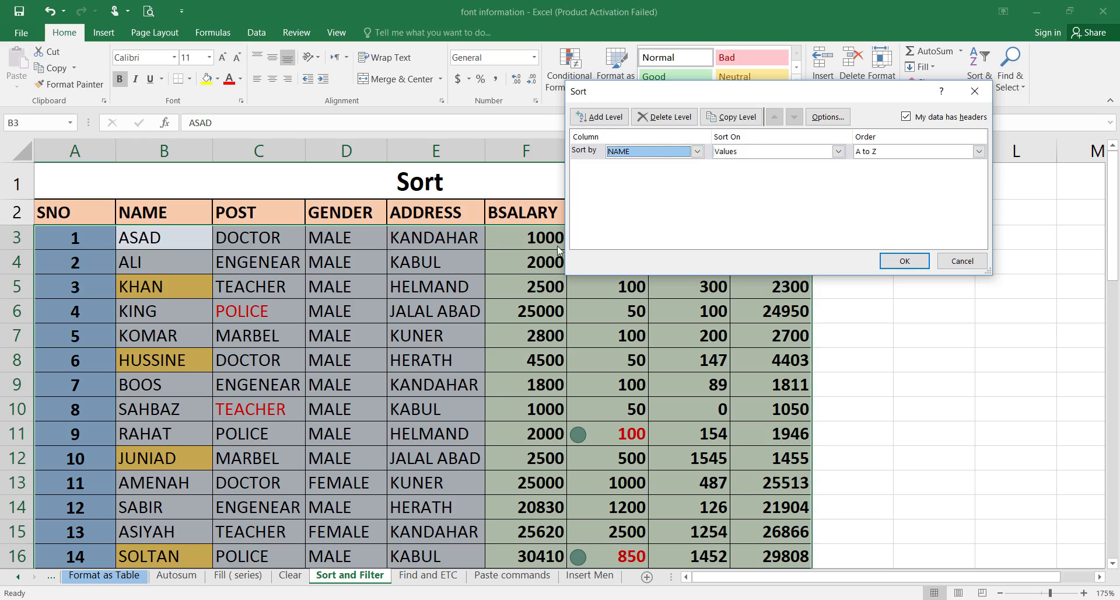
- Apply the custom sort by NAME values in A to Z order, and undo that sort
{"action": "left_click", "coordinate": [648, 152]}
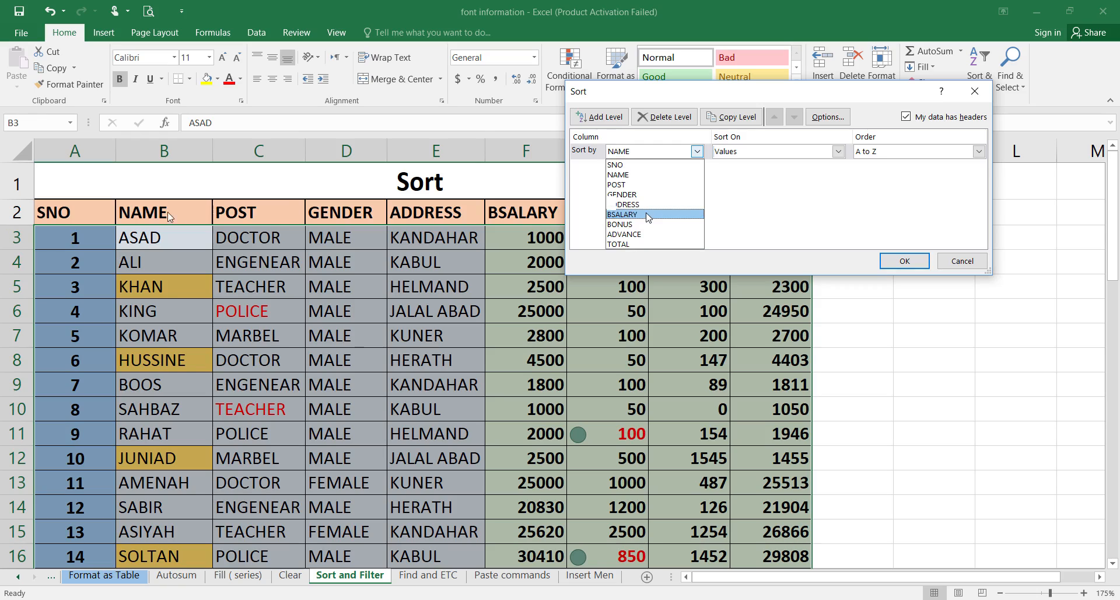
{"action": "left_click", "coordinate": [697, 151]}
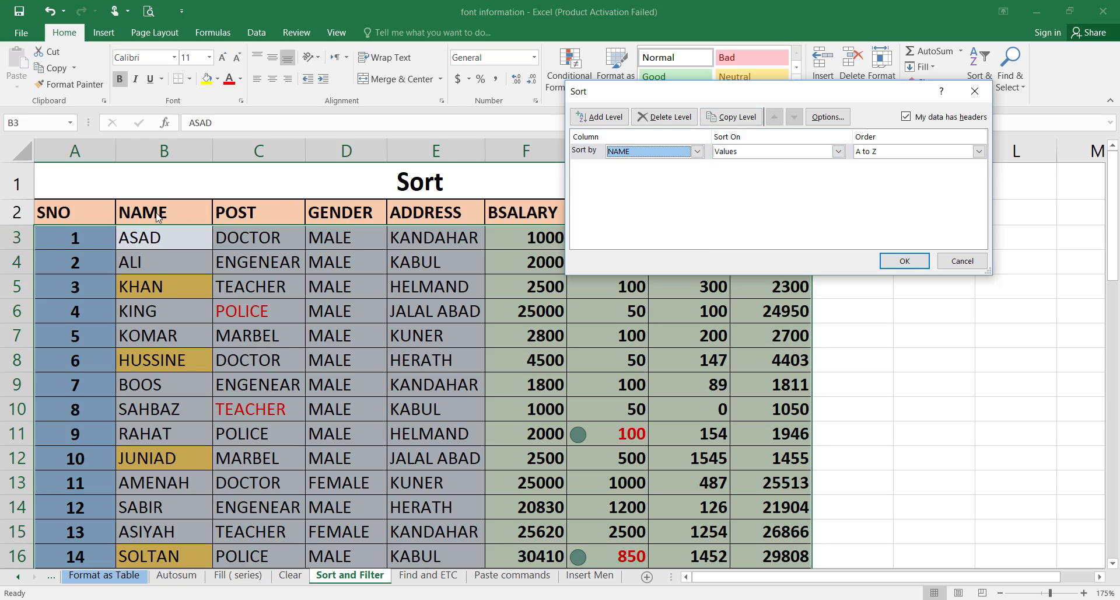
{"action": "key", "text": "Tab"}
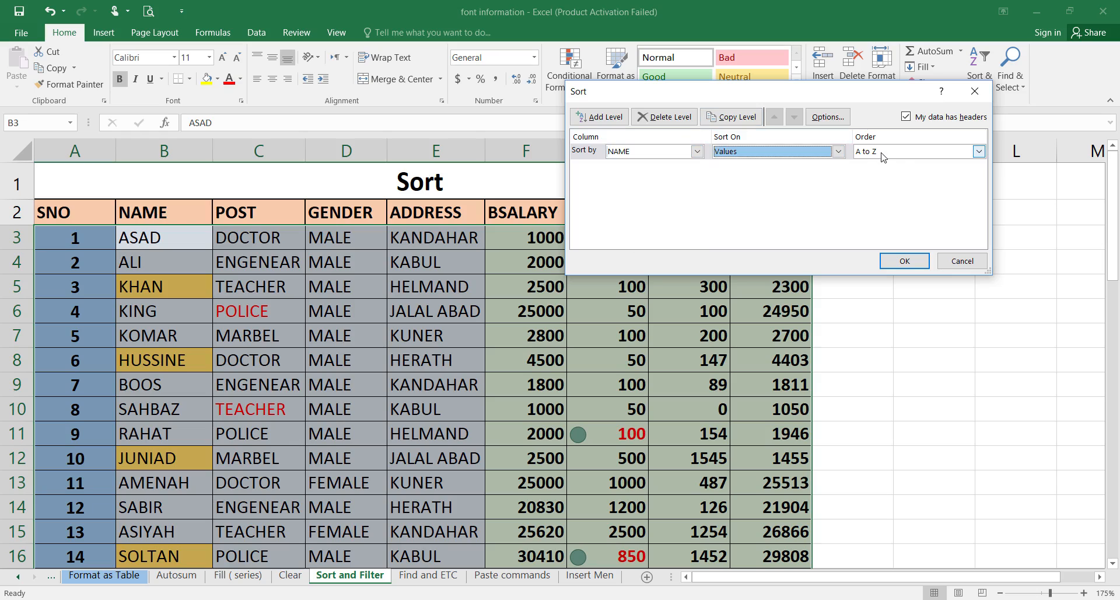
{"action": "left_click", "coordinate": [897, 265]}
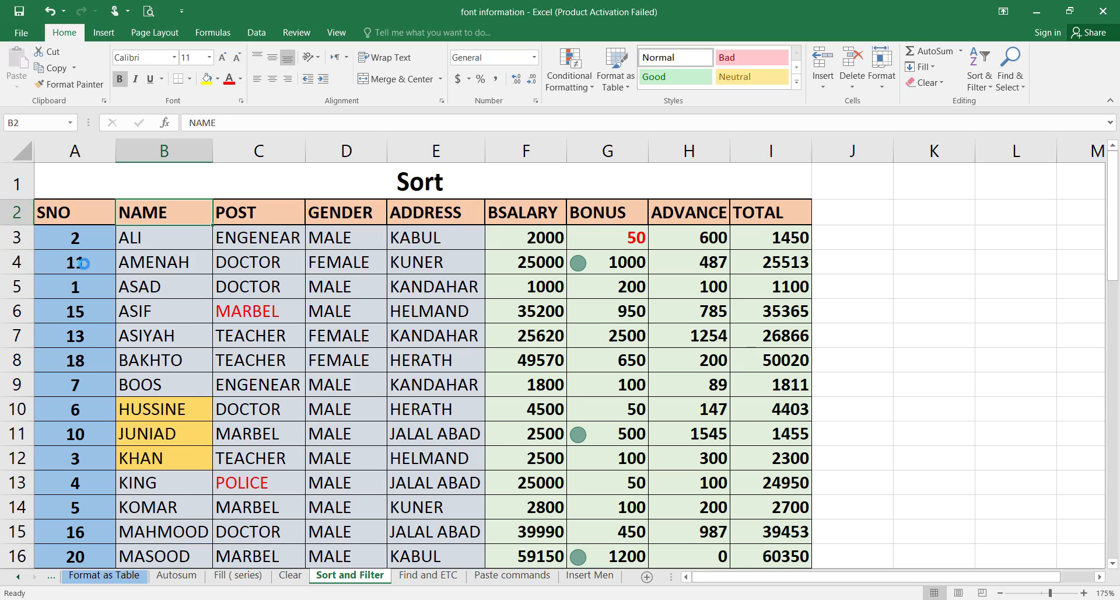
{"action": "key", "text": "ctrl+z"}
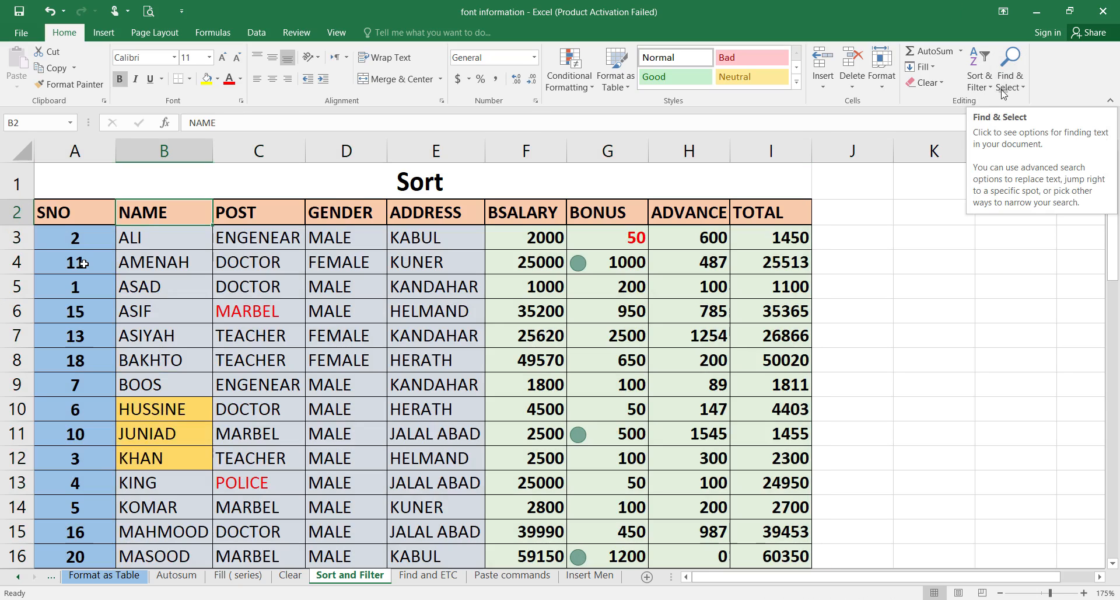
- Set up a custom sort by the NAME column on Cell Color, choosing the gold colour as the order
{"action": "left_click", "coordinate": [980, 87]}
{"action": "left_click", "coordinate": [1012, 139]}
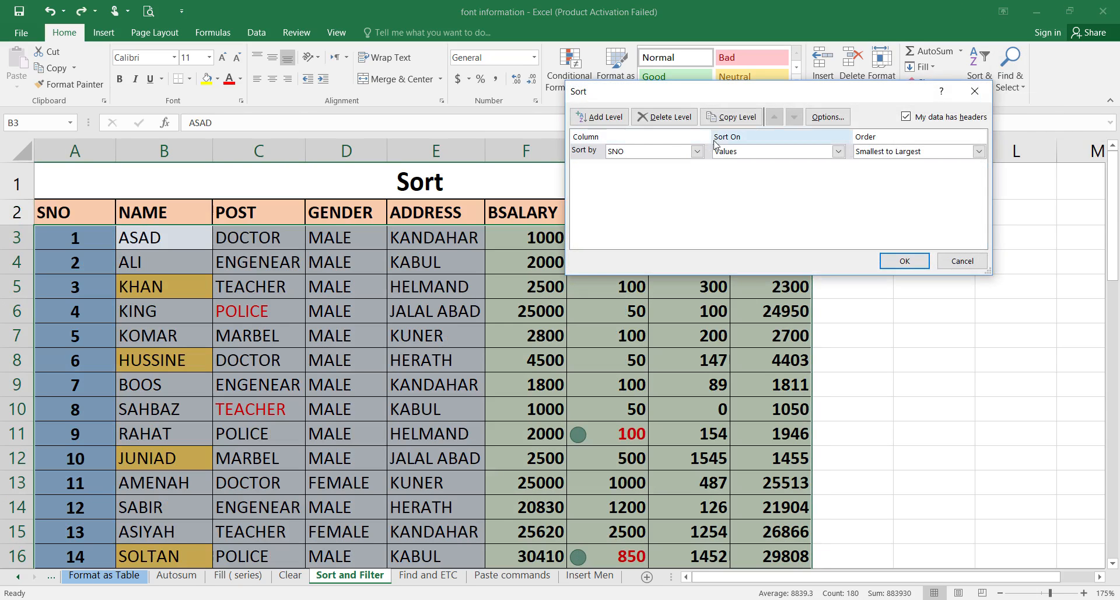
{"action": "left_click", "coordinate": [697, 151]}
{"action": "left_click", "coordinate": [663, 173]}
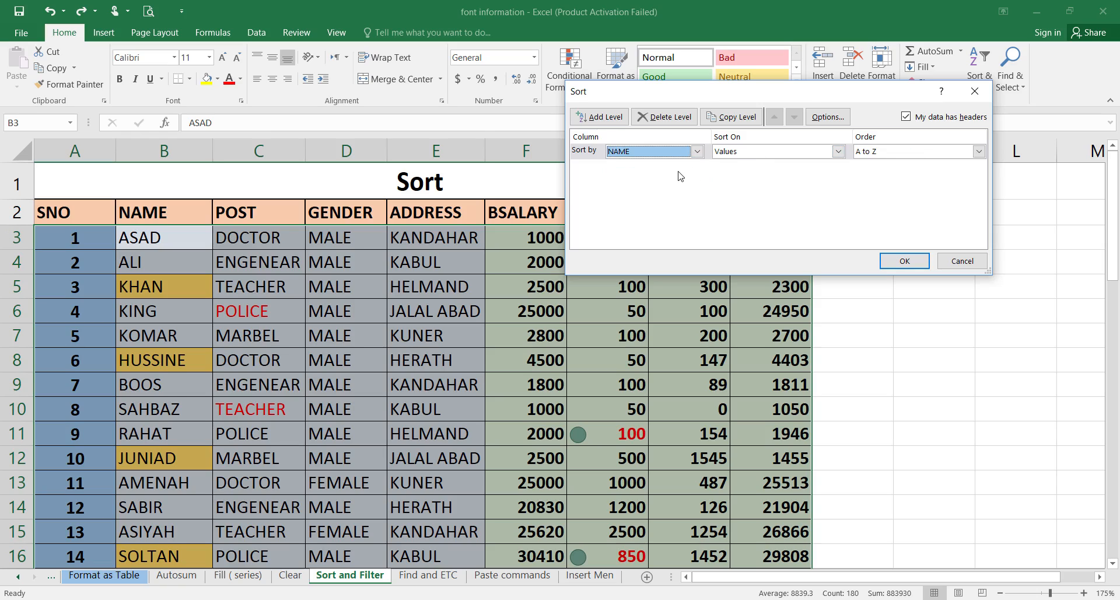
{"action": "left_click", "coordinate": [789, 153]}
{"action": "left_click", "coordinate": [771, 163]}
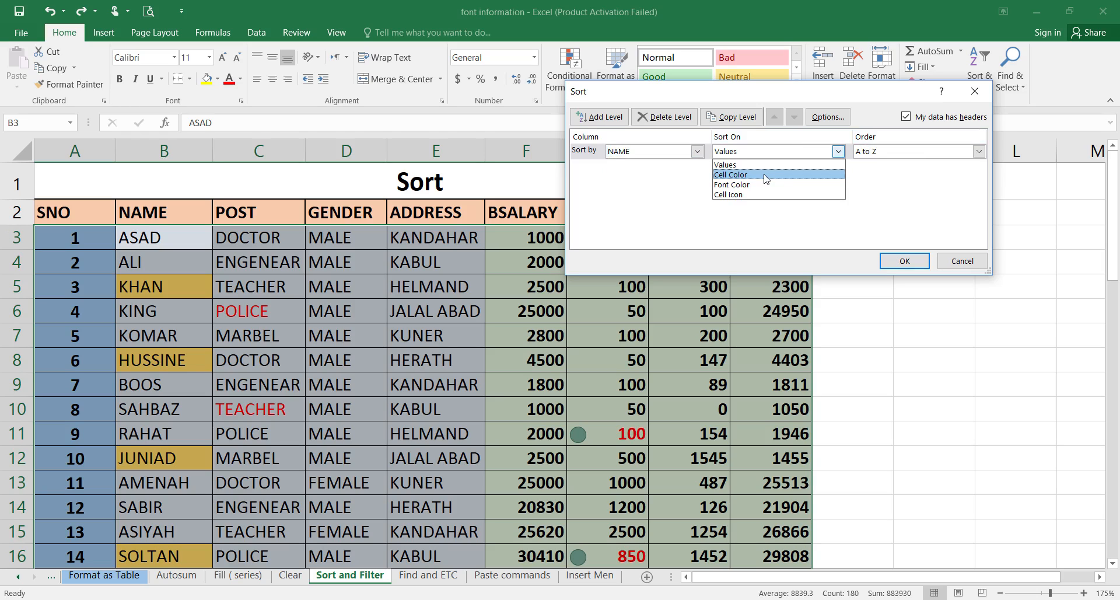
{"action": "left_click", "coordinate": [765, 176]}
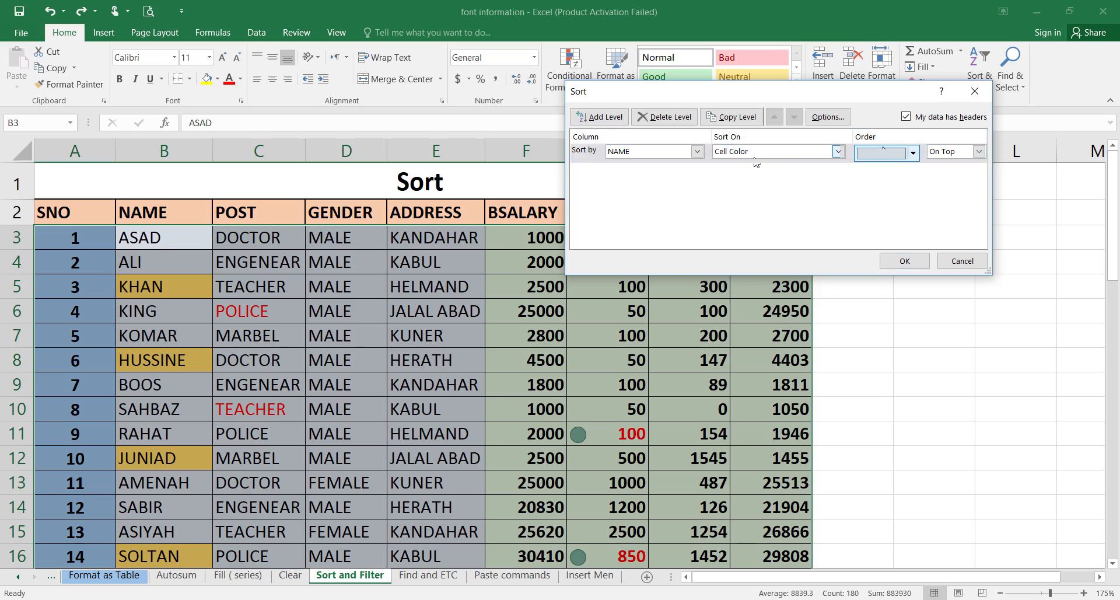
{"action": "left_click", "coordinate": [913, 153]}
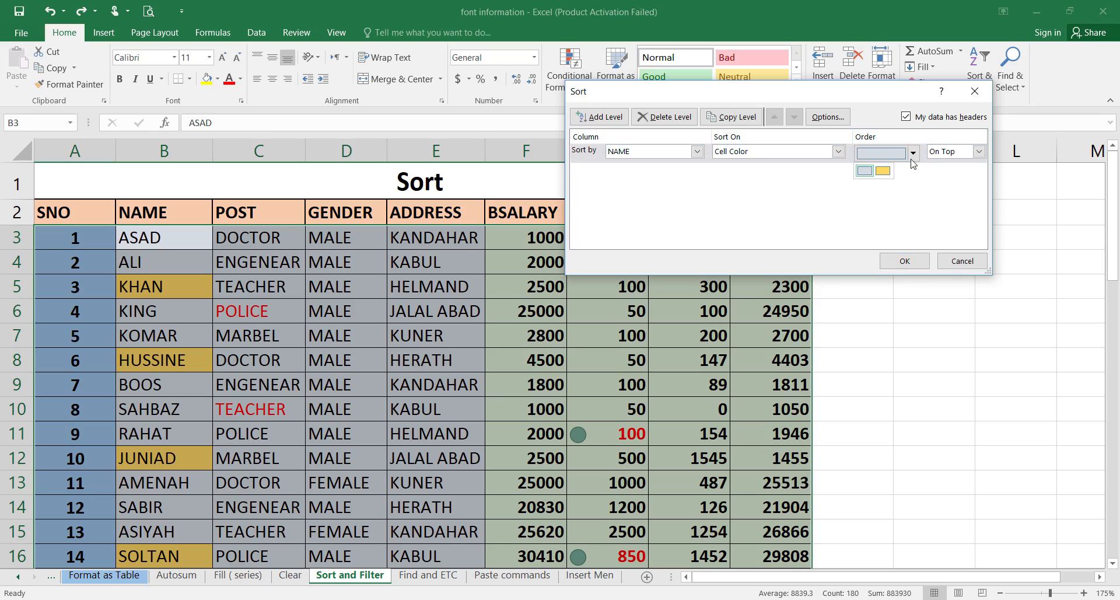
{"action": "left_click", "coordinate": [883, 172]}
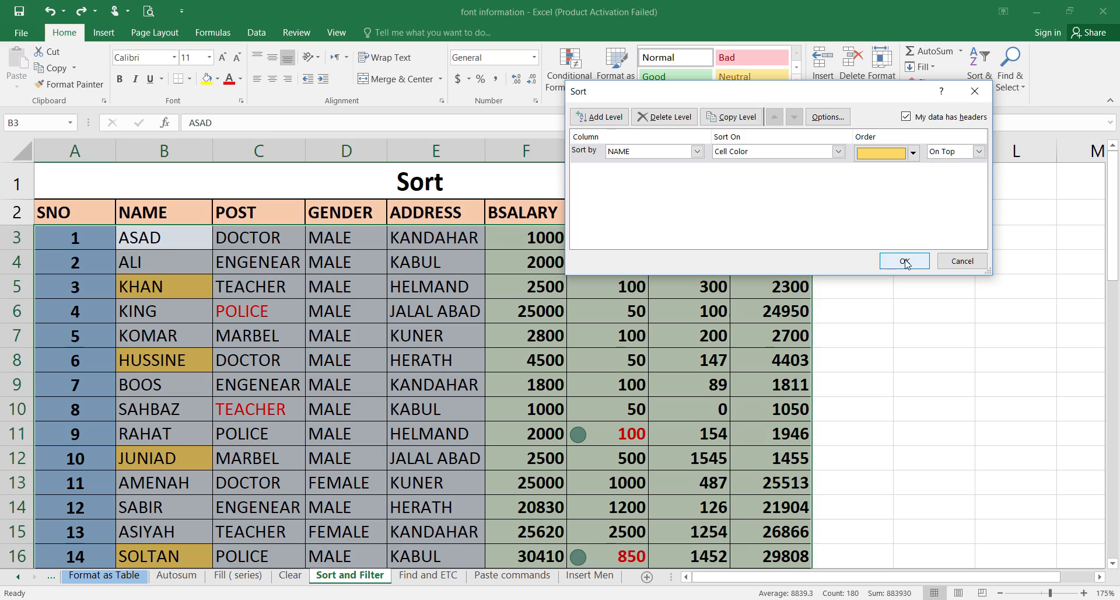
- Place the gold NAME cells On Top, apply the cell colour sort, and undo it
{"action": "left_click", "coordinate": [955, 156]}
{"action": "left_click", "coordinate": [959, 170]}
{"action": "left_click", "coordinate": [956, 152]}
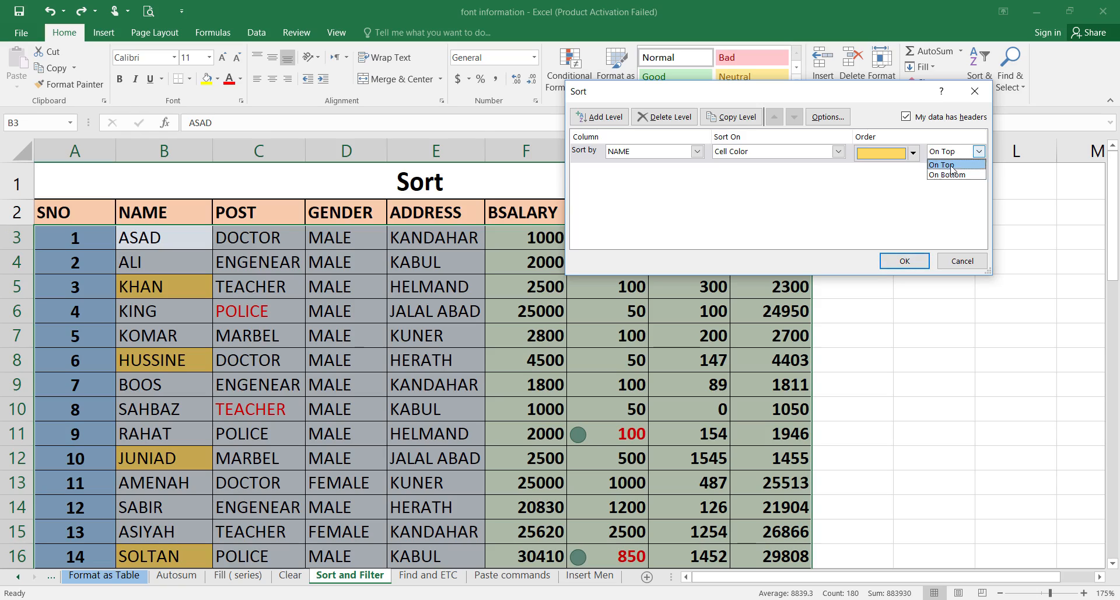
{"action": "left_click", "coordinate": [951, 167]}
{"action": "left_click", "coordinate": [904, 261]}
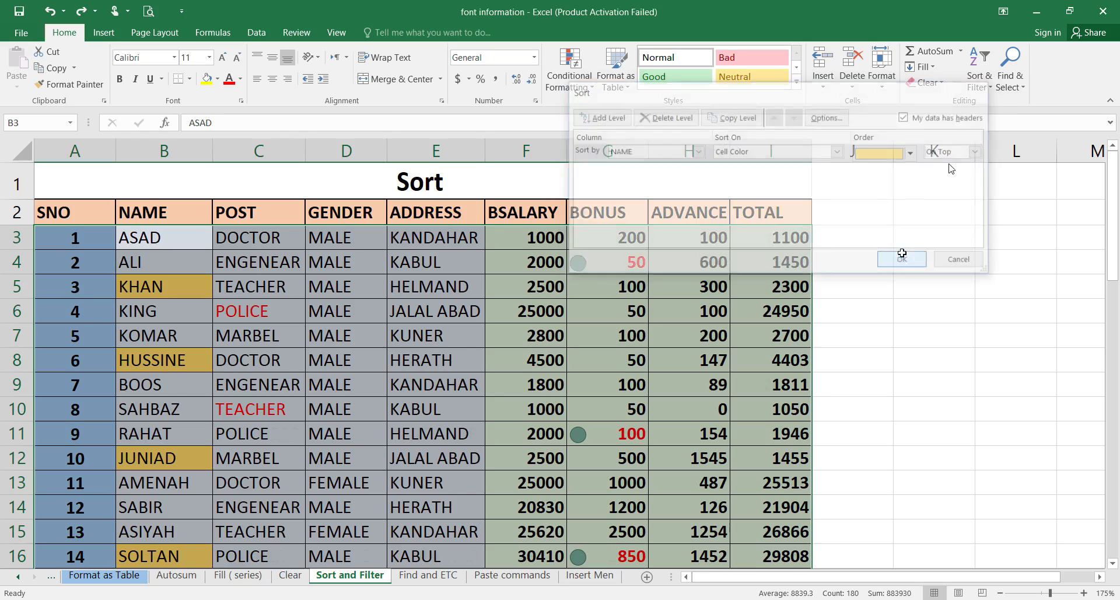
{"action": "left_click", "coordinate": [190, 296]}
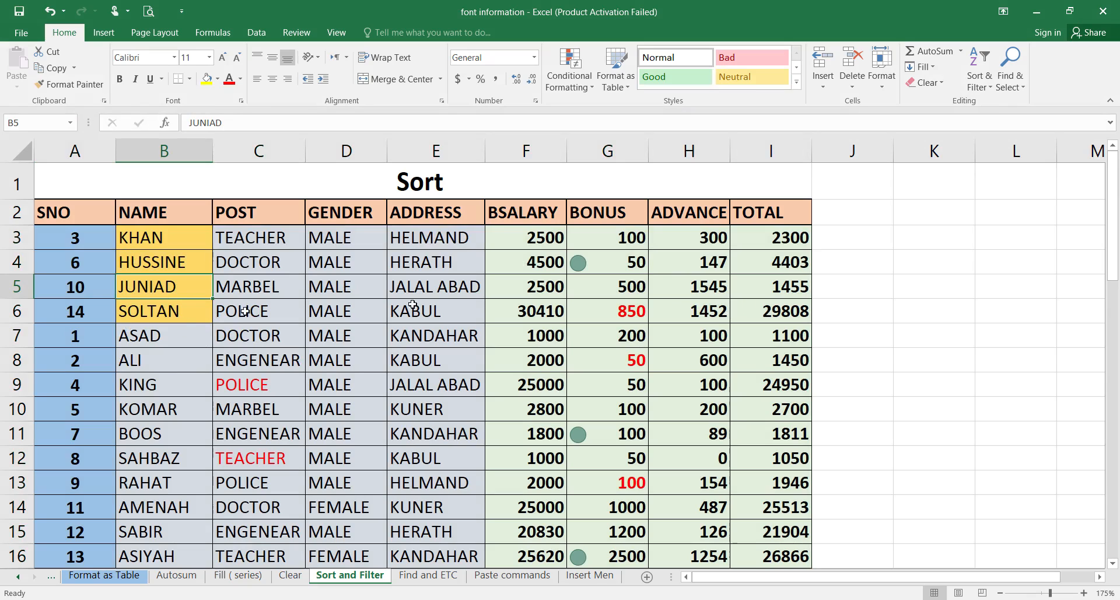
{"action": "key", "text": "ctrl+z"}
- Start another custom sort with the NAME column and review its Sort On criteria
{"action": "left_click", "coordinate": [979, 76]}
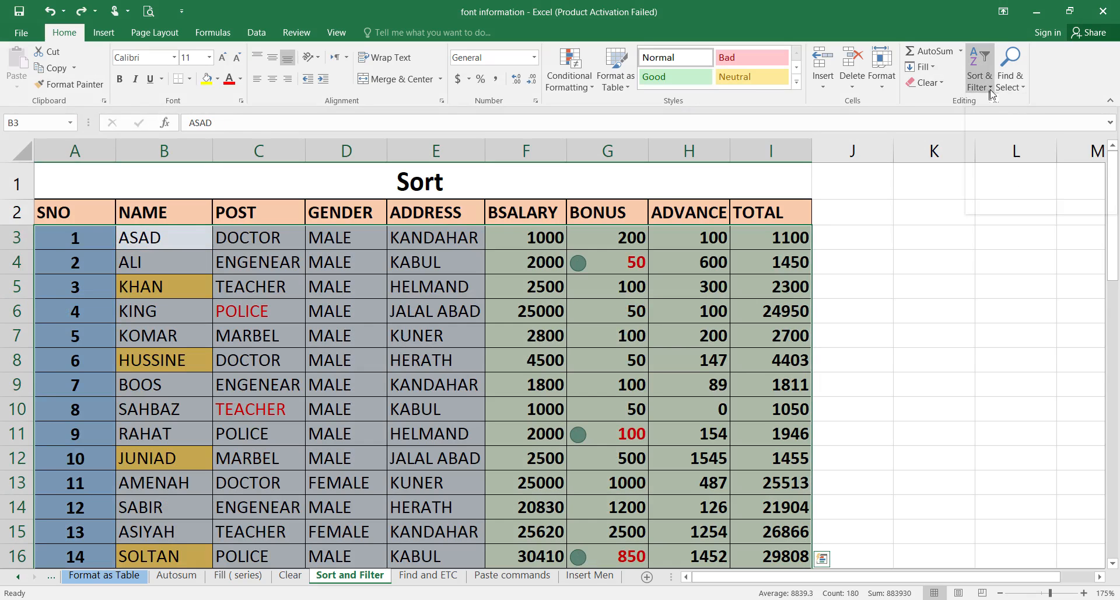
{"action": "left_click", "coordinate": [1015, 137]}
{"action": "left_click", "coordinate": [697, 151]}
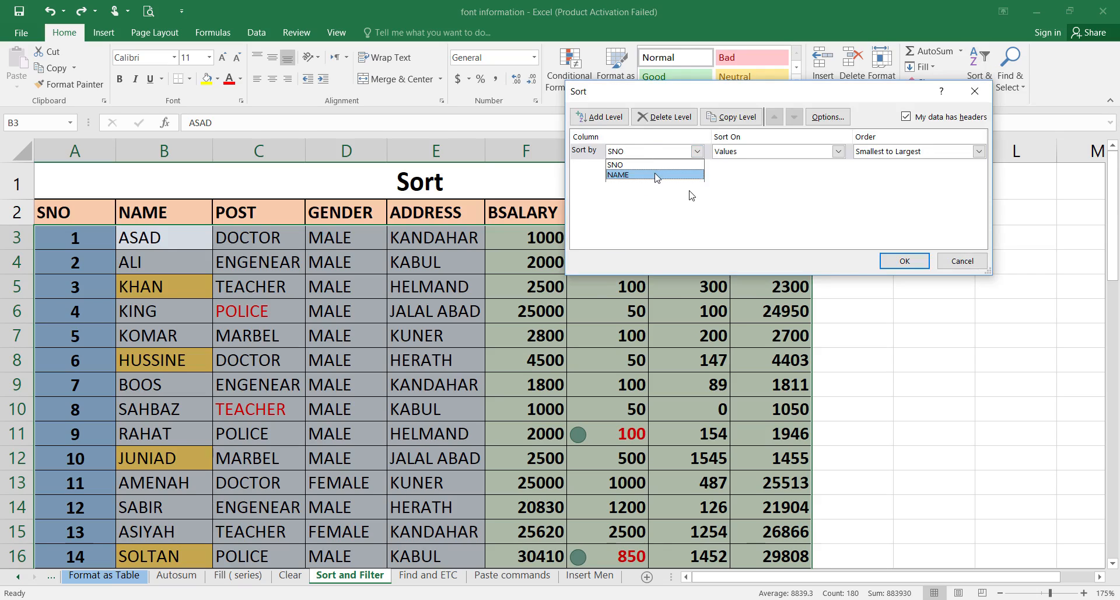
{"action": "left_click", "coordinate": [656, 172]}
{"action": "left_click", "coordinate": [723, 156]}
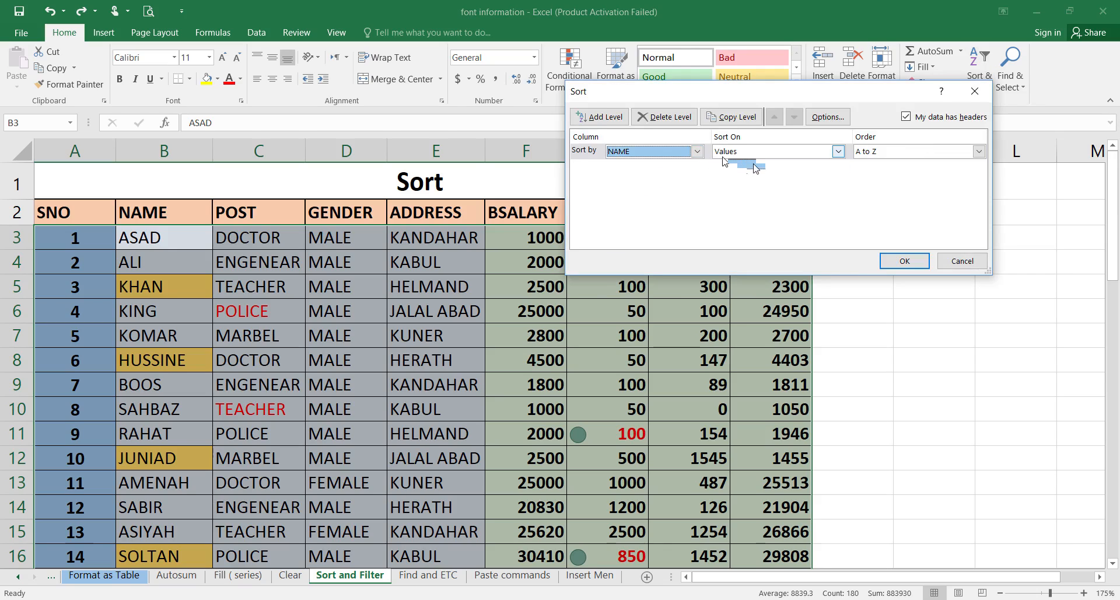
{"action": "left_click", "coordinate": [723, 155]}
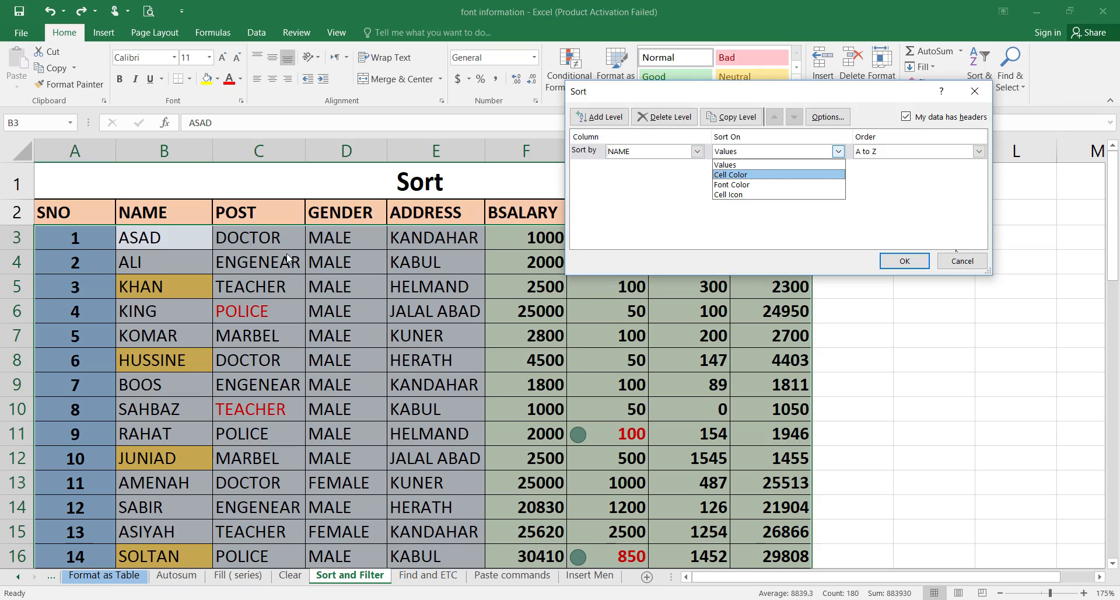
{"action": "left_click", "coordinate": [290, 225]}
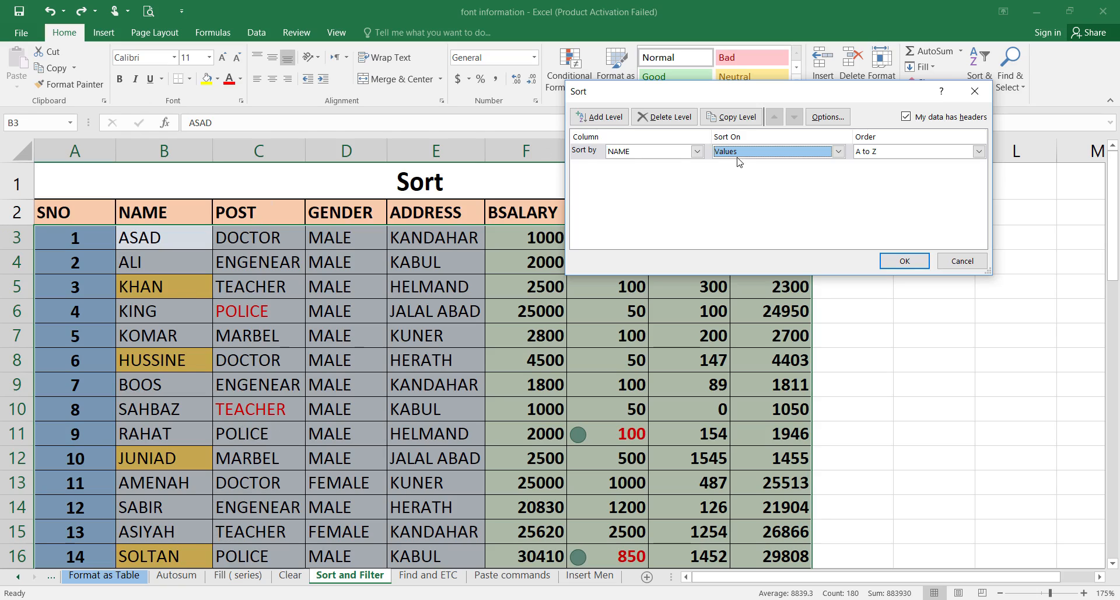
- Sort the employee table by the POST column on Font Color with red On Top, and undo that sort
{"action": "left_click", "coordinate": [644, 152]}
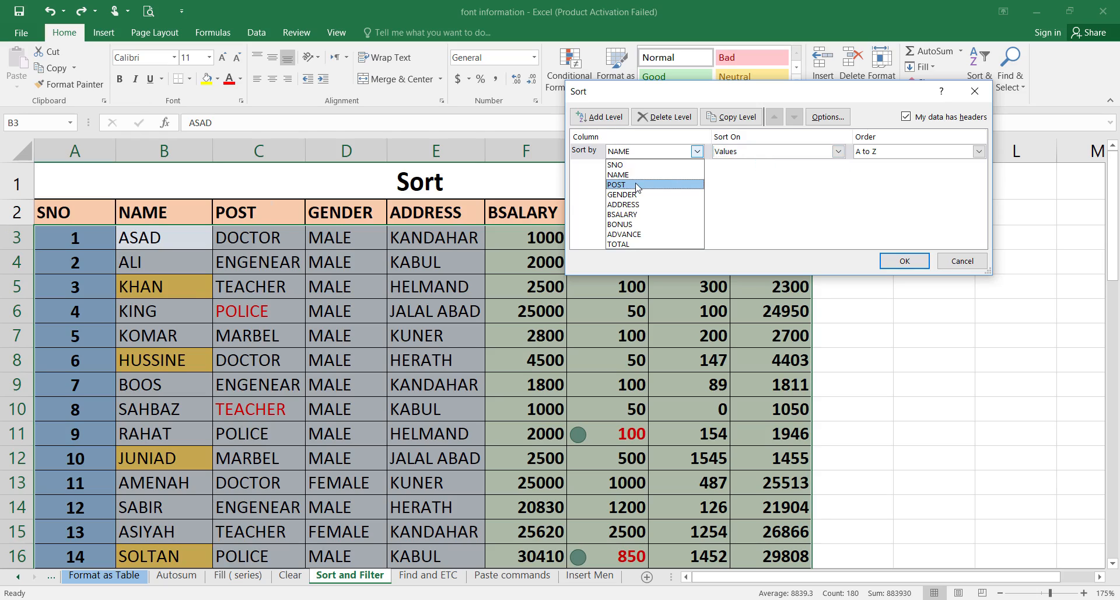
{"action": "left_click", "coordinate": [637, 184]}
{"action": "left_click", "coordinate": [758, 151]}
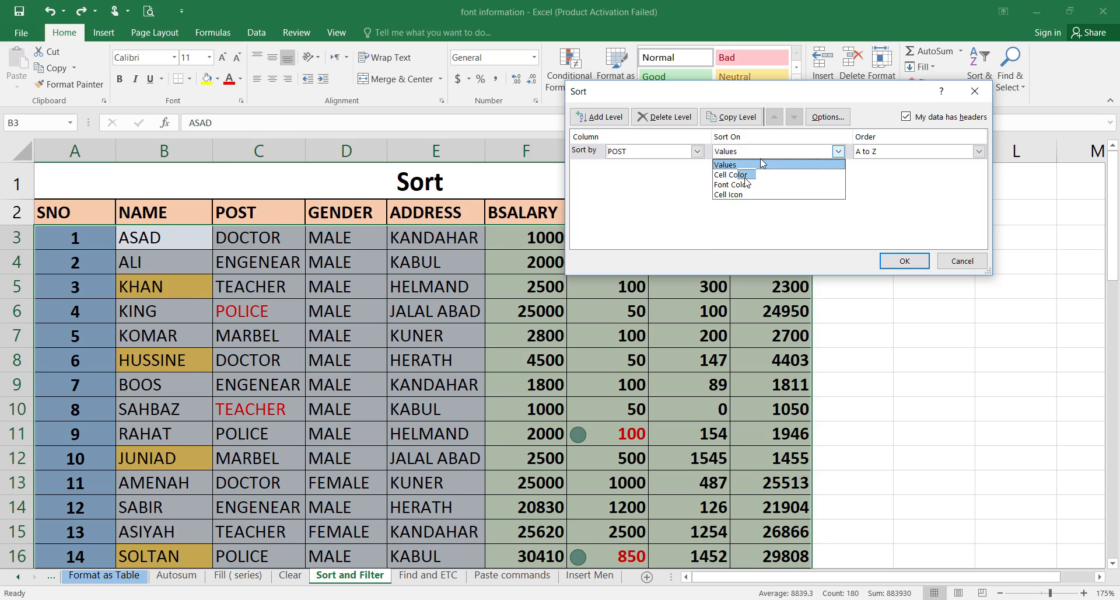
{"action": "left_click", "coordinate": [743, 184]}
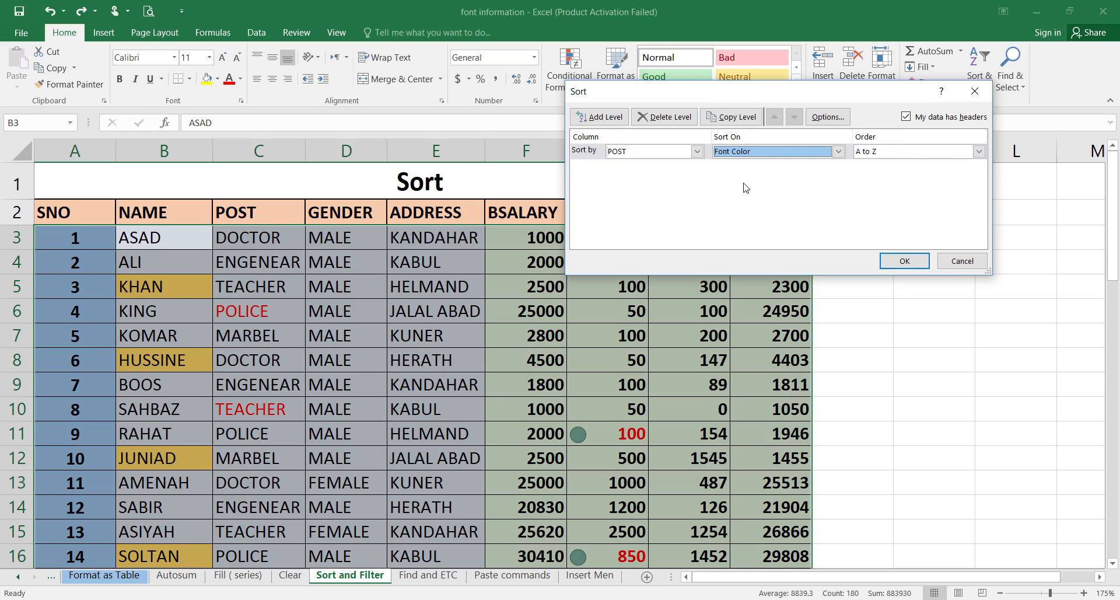
{"action": "left_click", "coordinate": [912, 154]}
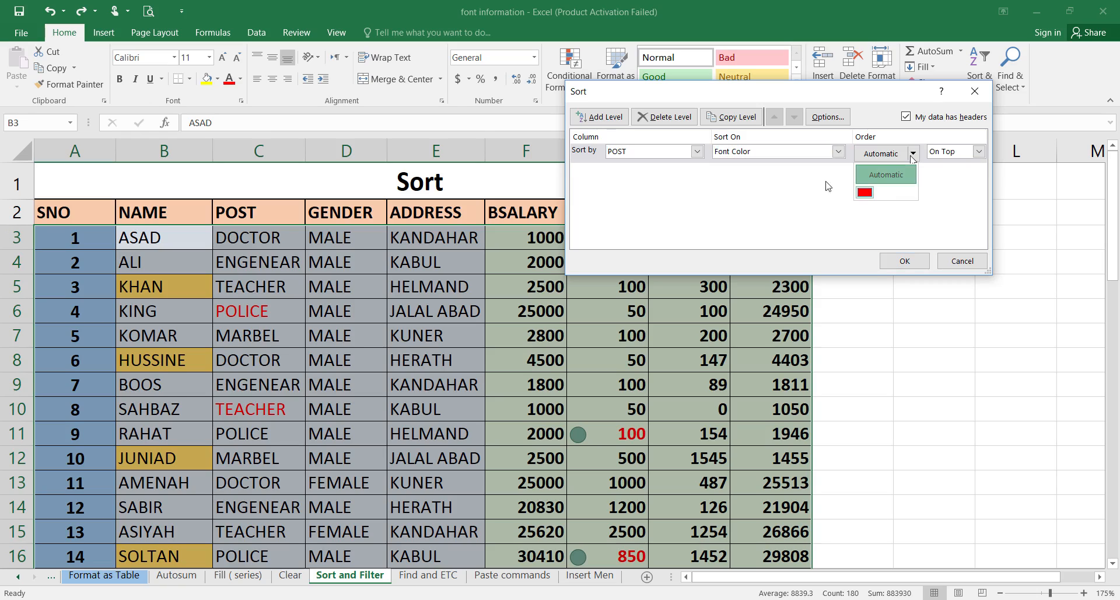
{"action": "left_click", "coordinate": [864, 193]}
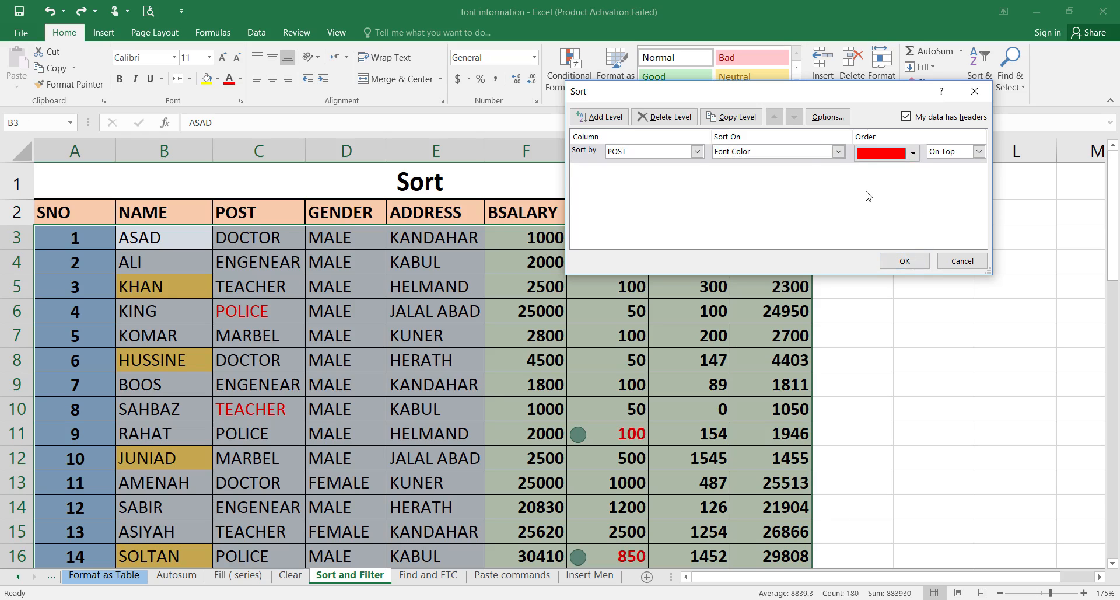
{"action": "left_click", "coordinate": [904, 261]}
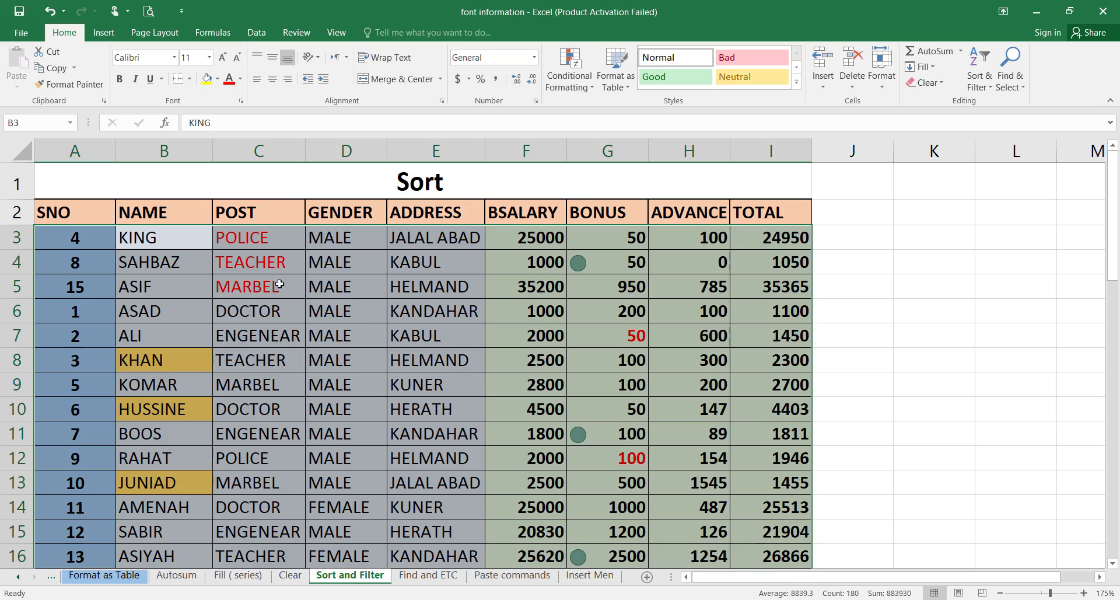
{"action": "left_click", "coordinate": [279, 284]}
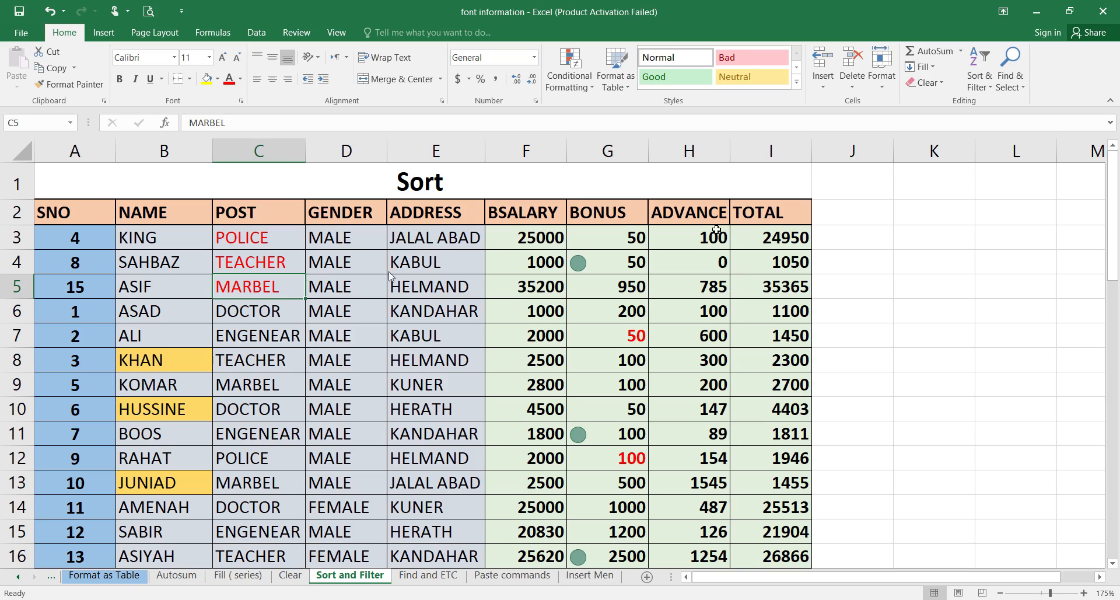
{"action": "key", "text": "ctrl+z"}
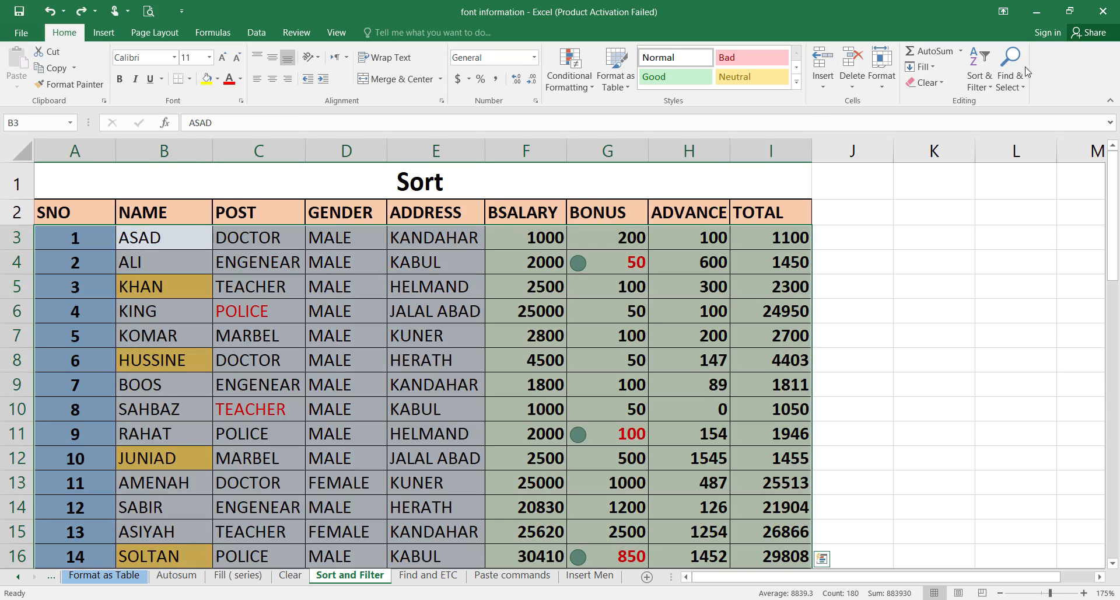
{"action": "left_click", "coordinate": [992, 88]}
{"action": "left_click", "coordinate": [993, 89]}
{"action": "left_click", "coordinate": [995, 89]}
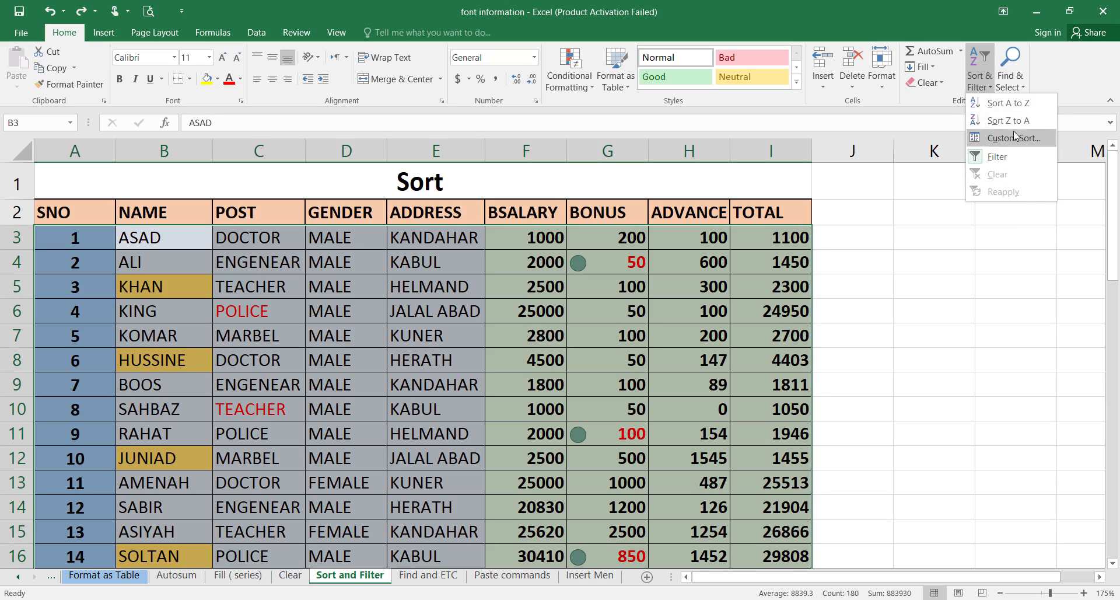
{"action": "left_click", "coordinate": [1015, 138]}
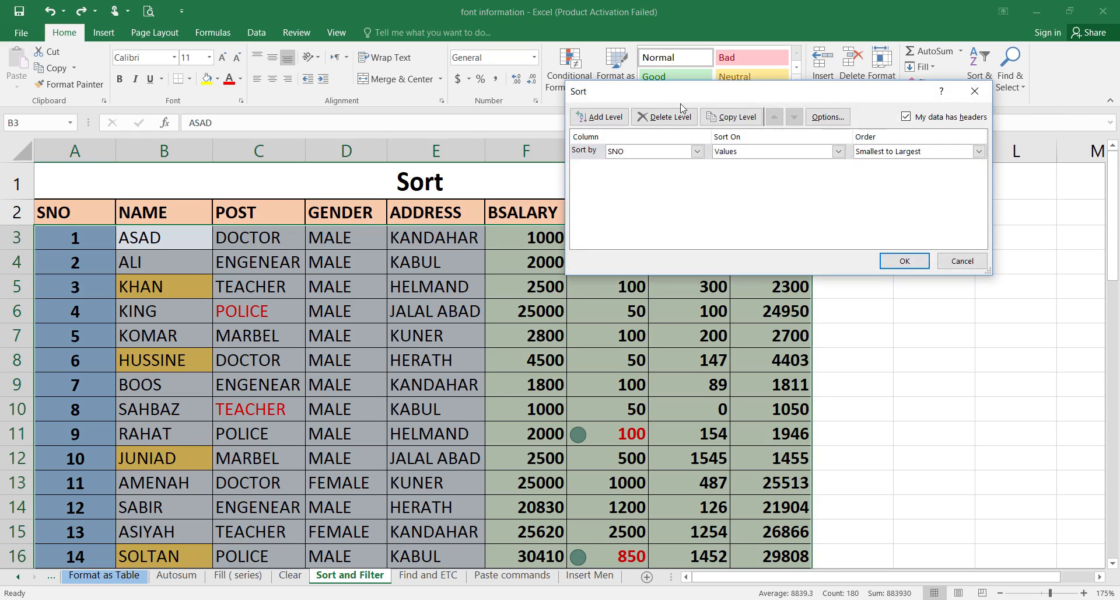
{"action": "left_click_drag", "start_coordinate": [661, 96], "coordinate": [730, 40]}
{"action": "left_click", "coordinate": [766, 95]}
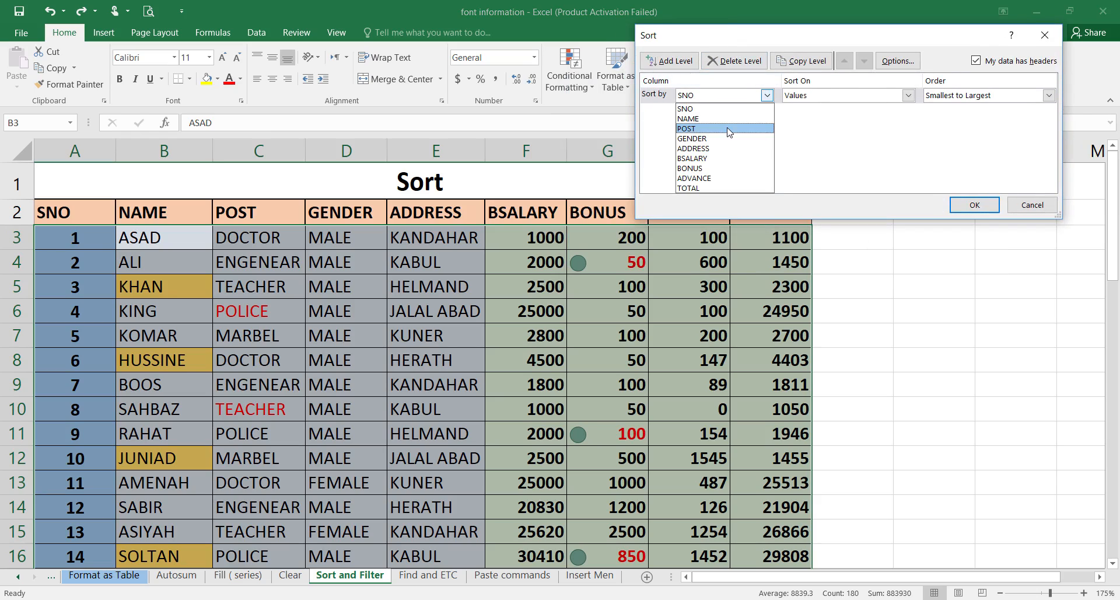
{"action": "left_click", "coordinate": [727, 128]}
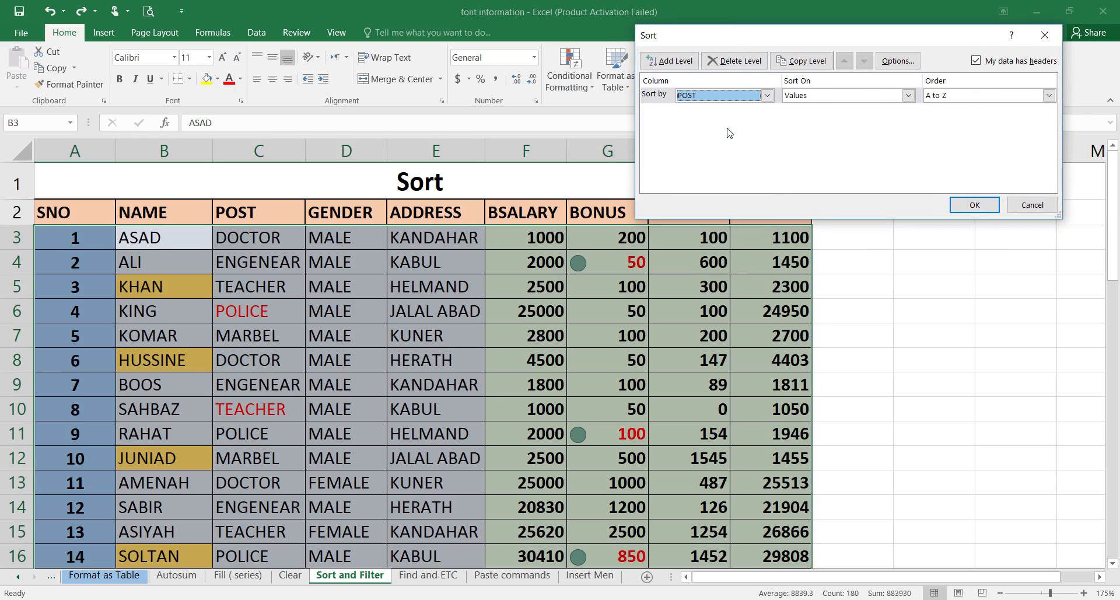
{"action": "left_click", "coordinate": [907, 95]}
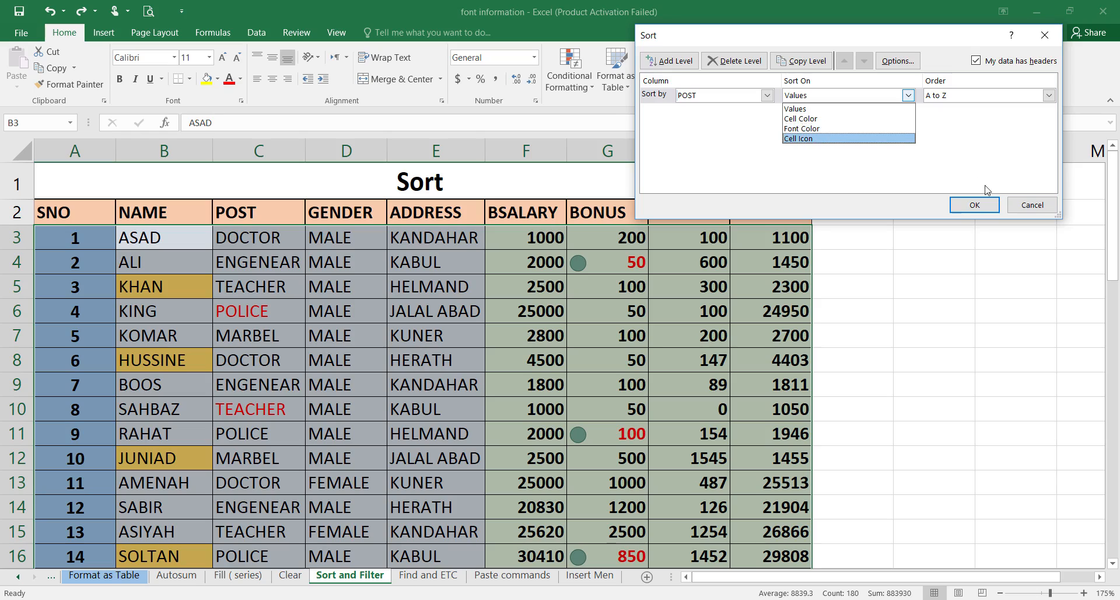
{"action": "left_click", "coordinate": [1021, 207]}
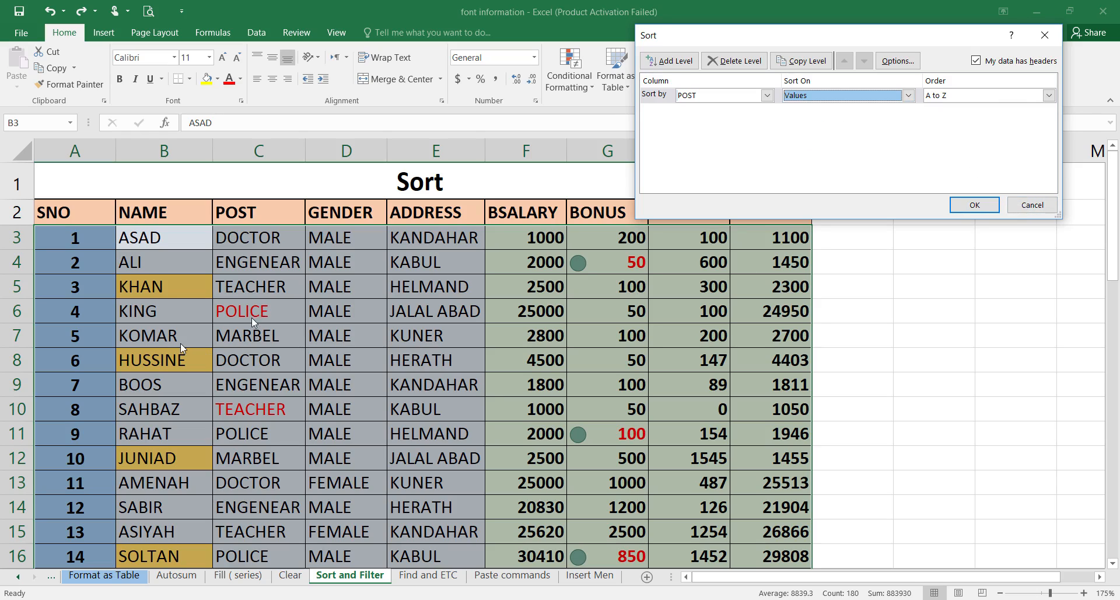
{"action": "left_click", "coordinate": [1031, 205]}
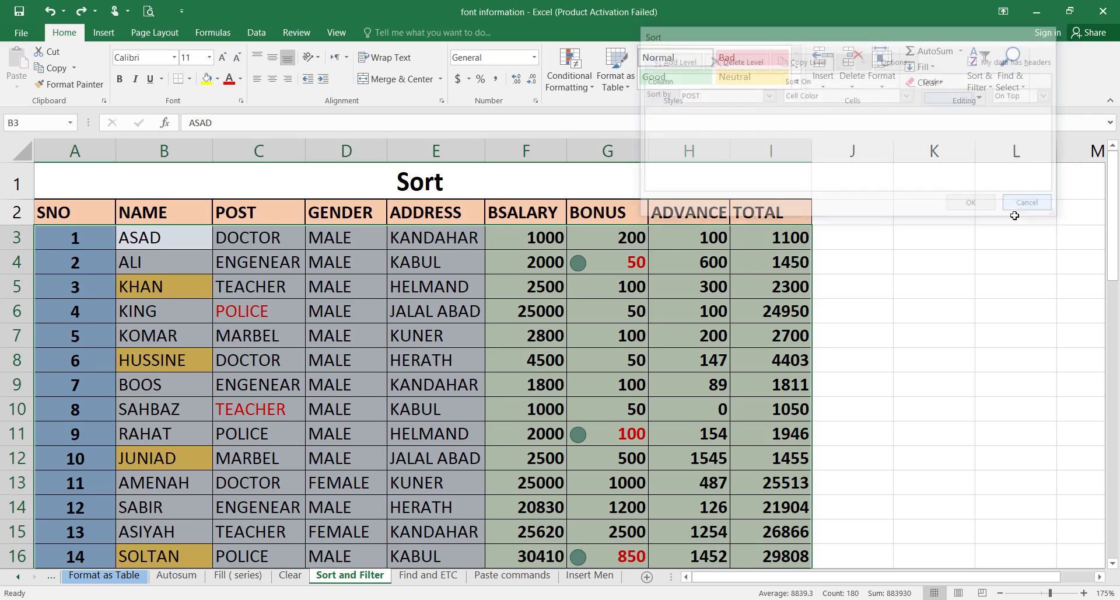
{"action": "scroll", "coordinate": [295, 373], "scroll_direction": "down", "scroll_amount": 1}
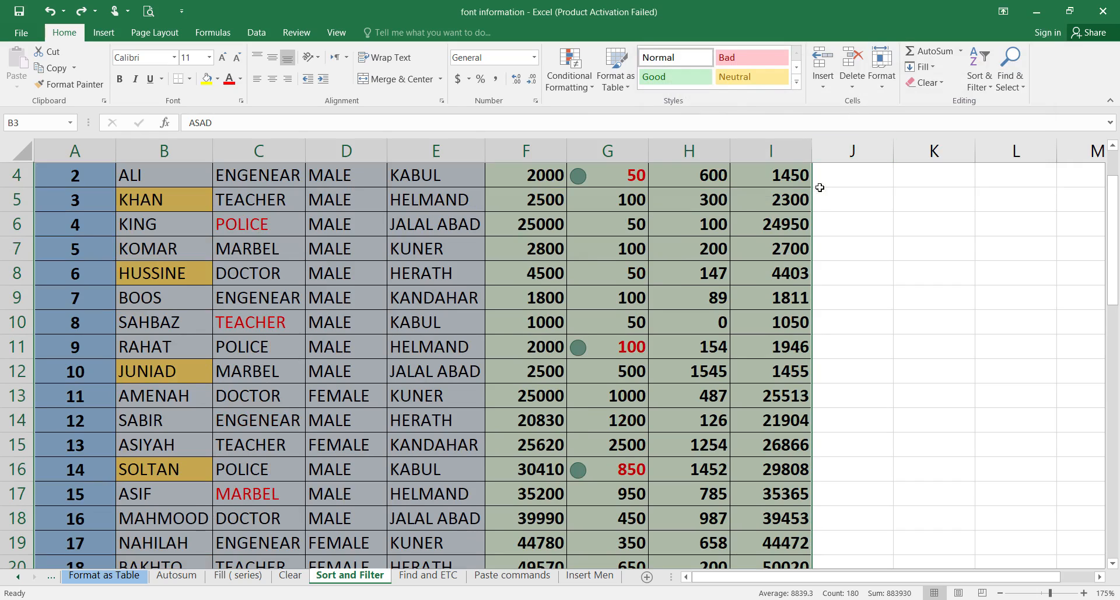
- Review the Sort On criteria for a custom sort by POST, and view the conditional formatting Icon Sets
{"action": "left_click", "coordinate": [991, 86]}
{"action": "left_click", "coordinate": [1012, 138]}
{"action": "left_click", "coordinate": [767, 95]}
{"action": "left_click", "coordinate": [729, 129]}
{"action": "left_click", "coordinate": [908, 95]}
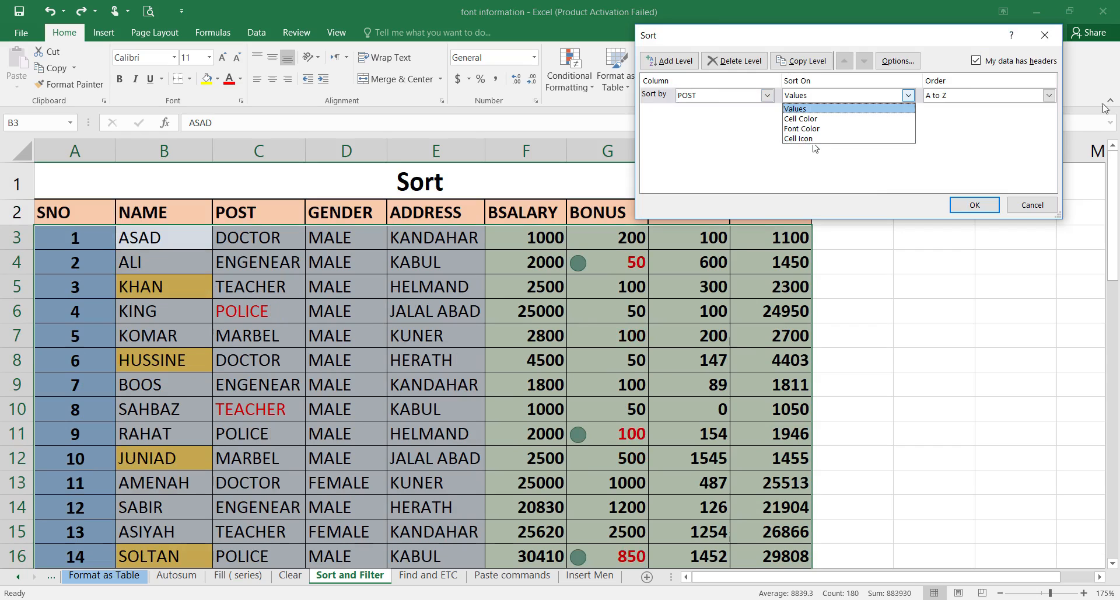
{"action": "left_click", "coordinate": [1024, 205]}
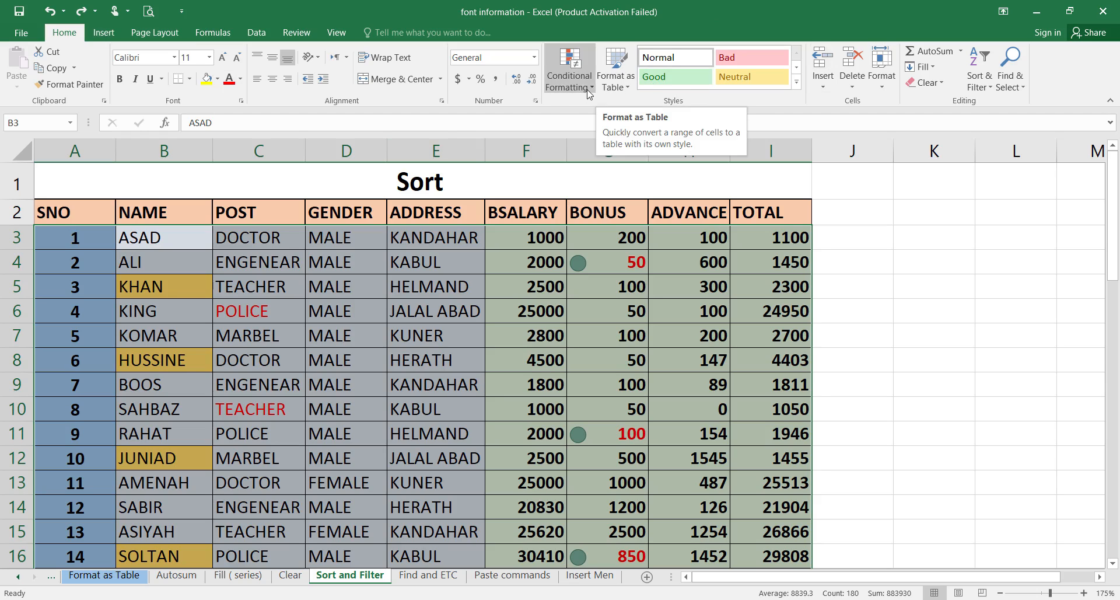
{"action": "left_click", "coordinate": [569, 82]}
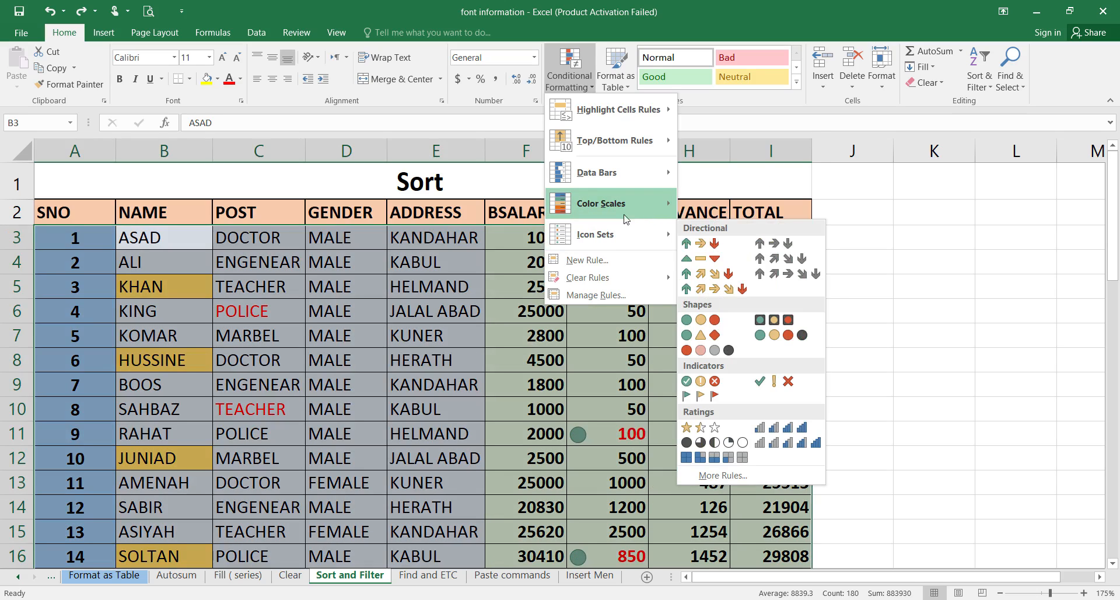
{"action": "key", "text": "Escape"}
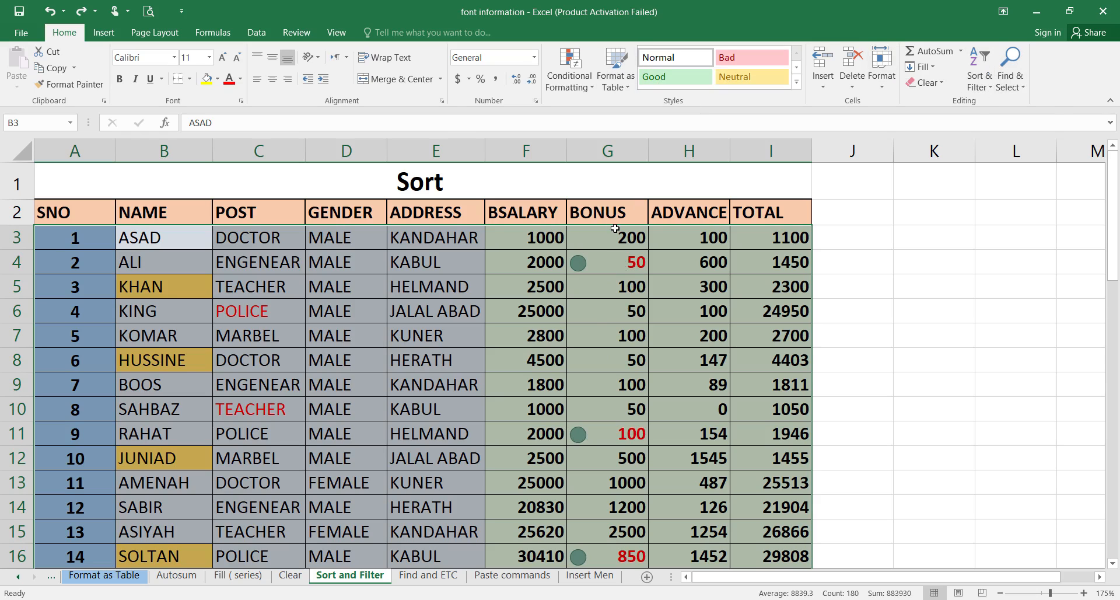
- Sort the table by the BONUS column on Cell Icon with the green circle On Top, and undo that sort
{"action": "left_click", "coordinate": [995, 92]}
{"action": "left_click", "coordinate": [1011, 133]}
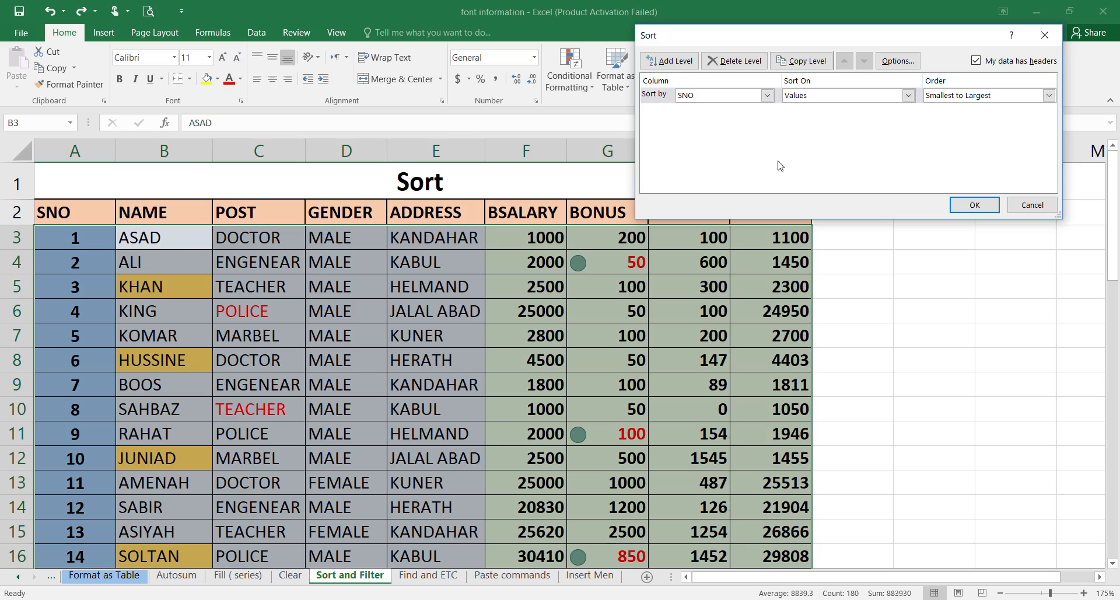
{"action": "left_click", "coordinate": [767, 96]}
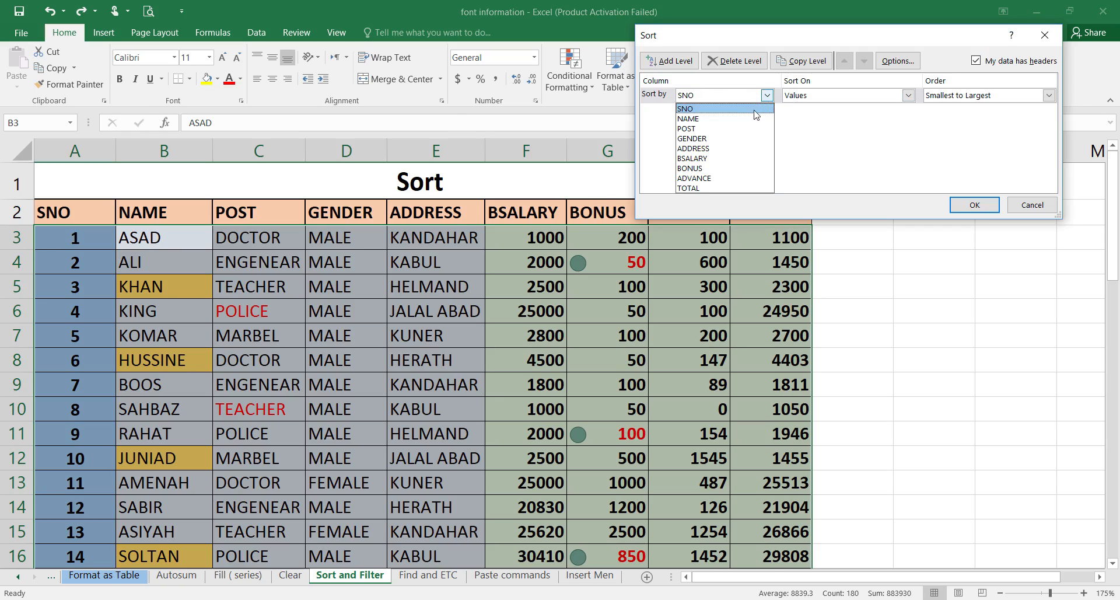
{"action": "left_click", "coordinate": [741, 168]}
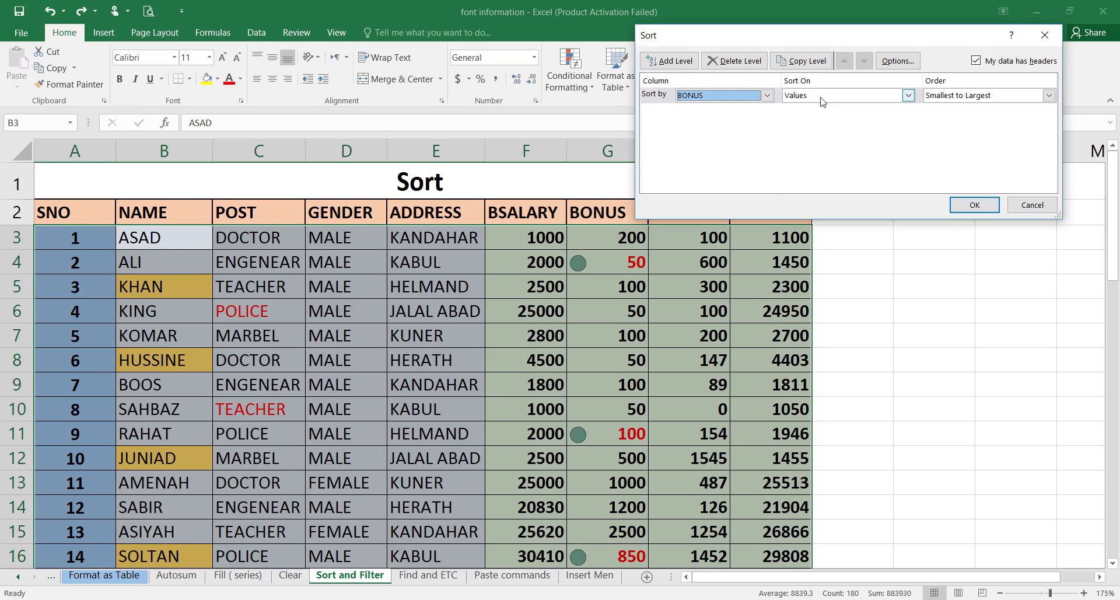
{"action": "left_click", "coordinate": [907, 96]}
{"action": "left_click", "coordinate": [833, 138]}
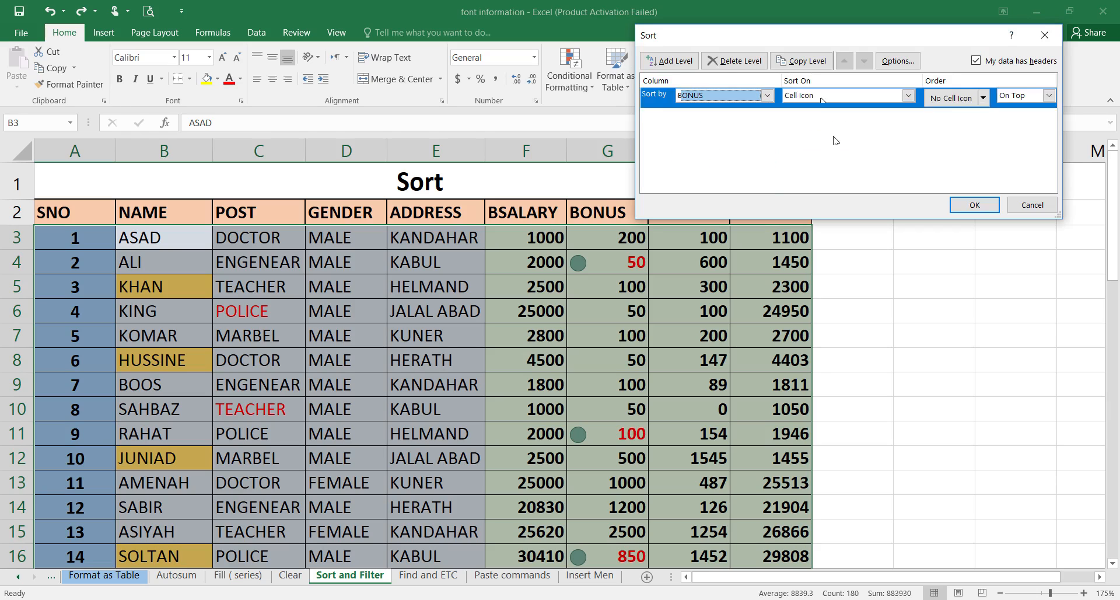
{"action": "left_click", "coordinate": [982, 100]}
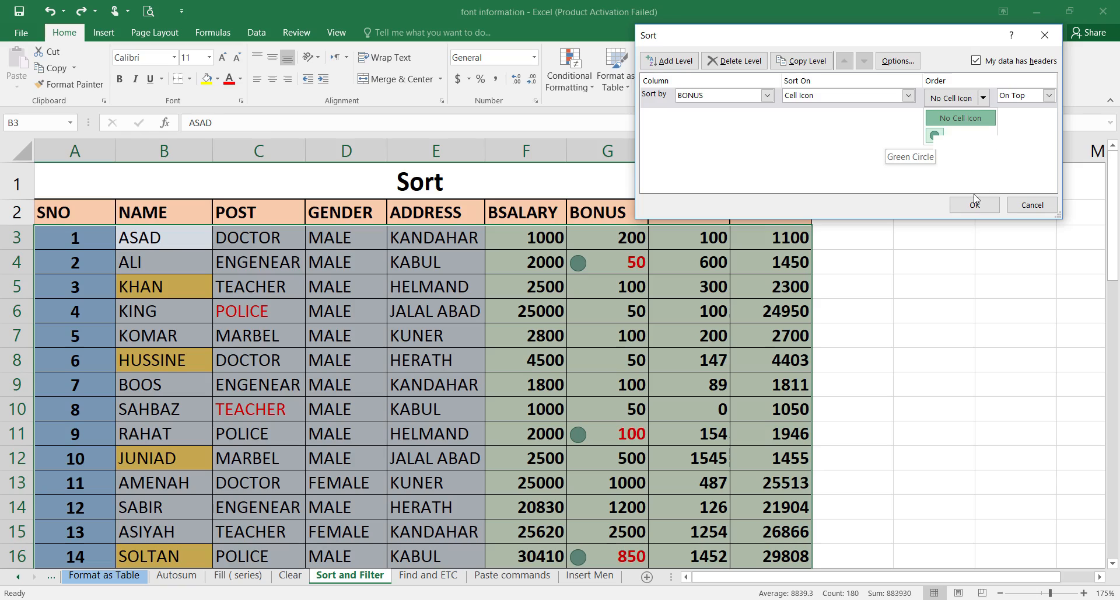
{"action": "left_click", "coordinate": [935, 136]}
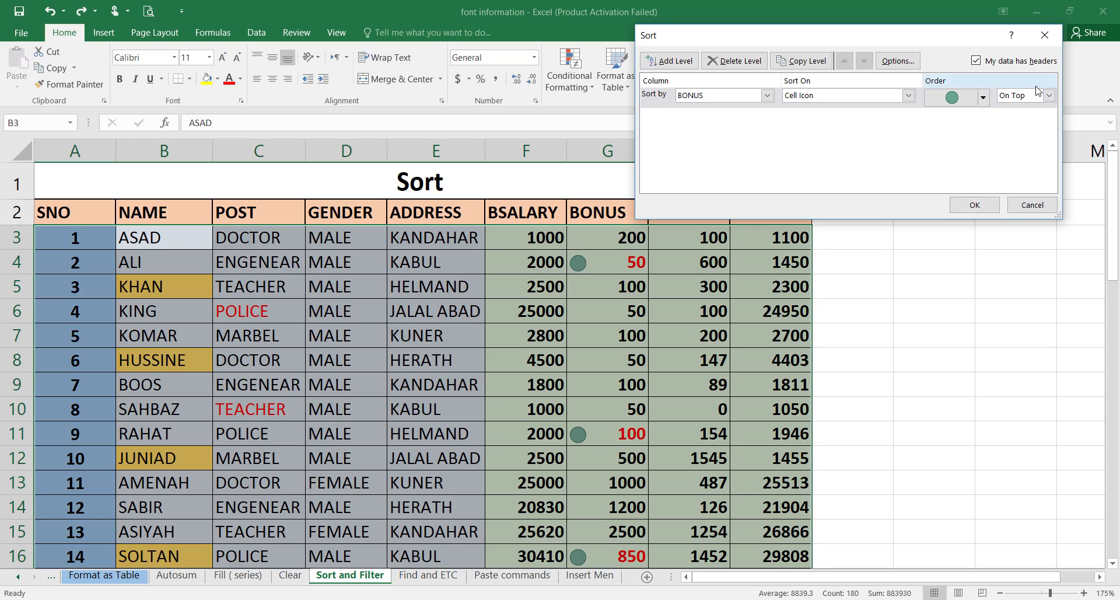
{"action": "left_click", "coordinate": [1037, 94]}
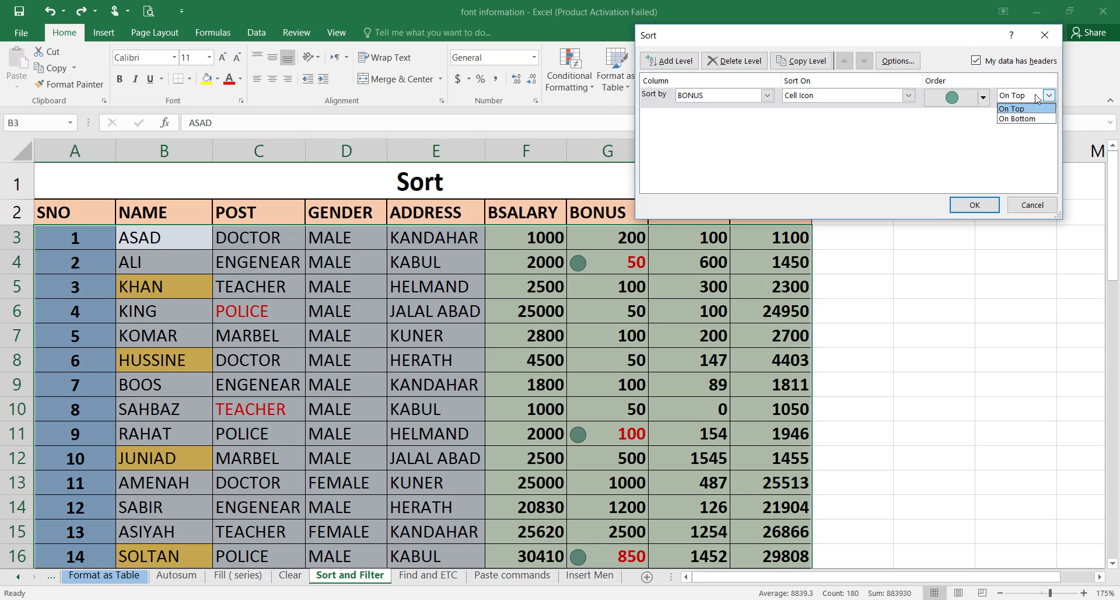
{"action": "left_click", "coordinate": [974, 205]}
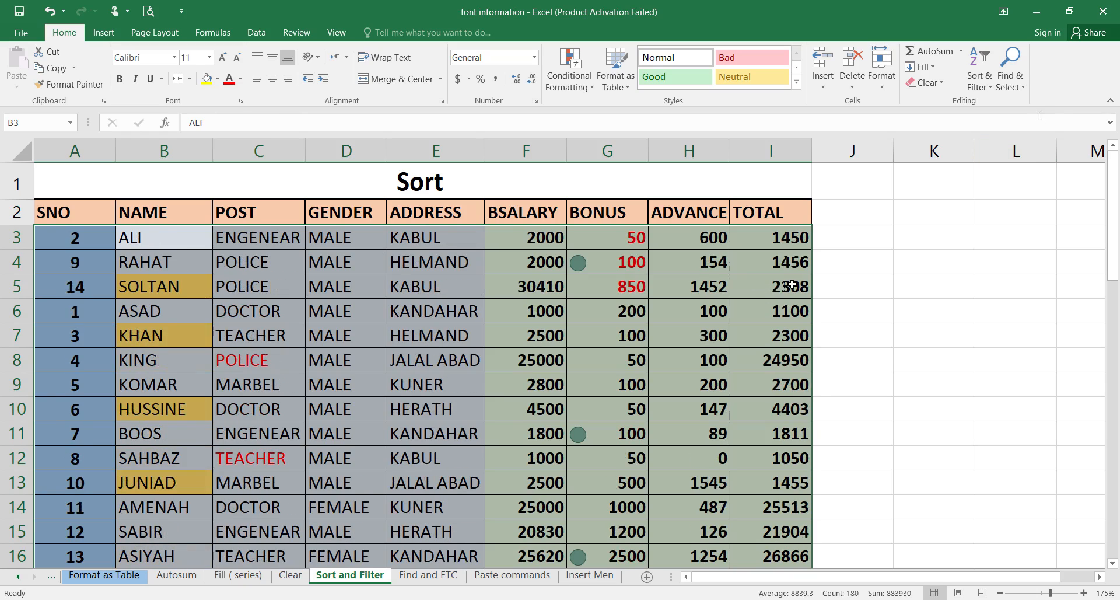
{"action": "key", "text": "ctrl+z"}
- Sort the table by the BONUS column on Cell Icon, placing the green circle cells On Bottom
{"action": "left_click", "coordinate": [986, 88]}
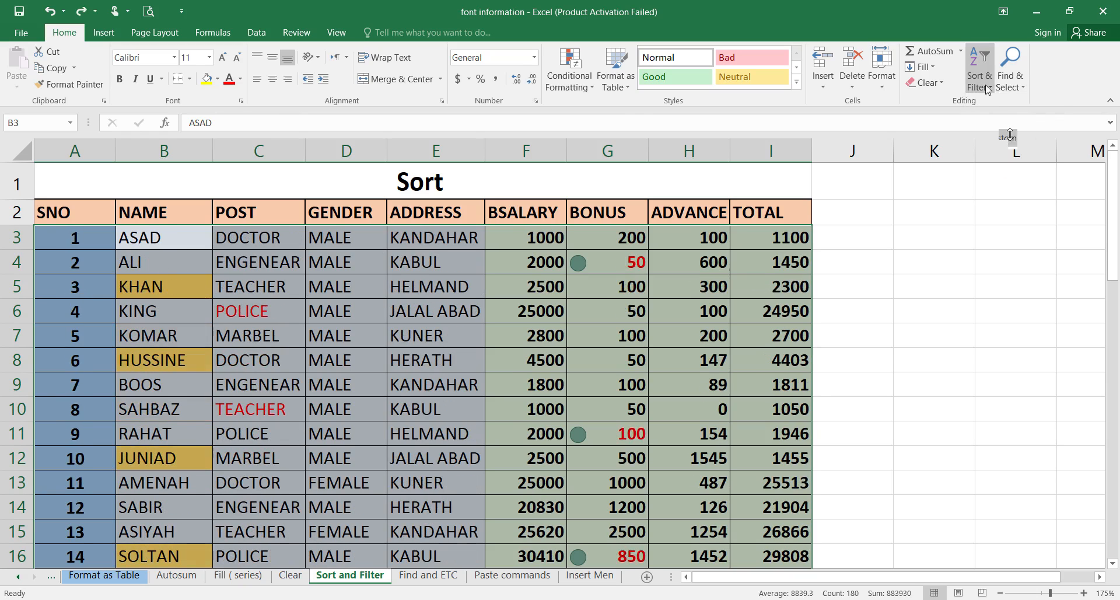
{"action": "left_click", "coordinate": [1006, 135]}
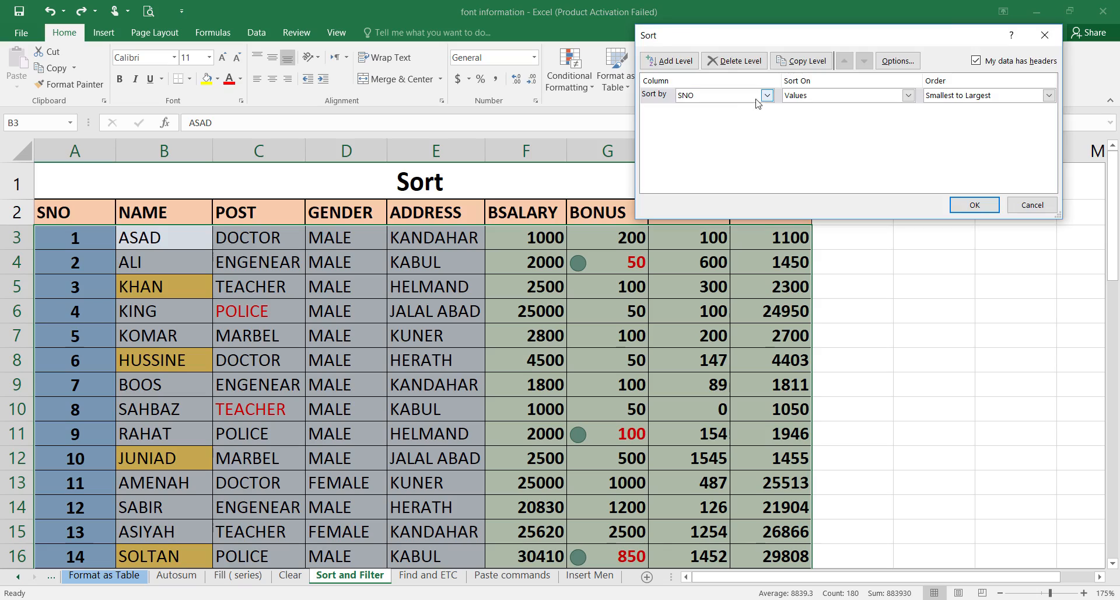
{"action": "left_click", "coordinate": [767, 95]}
{"action": "left_click", "coordinate": [722, 167]}
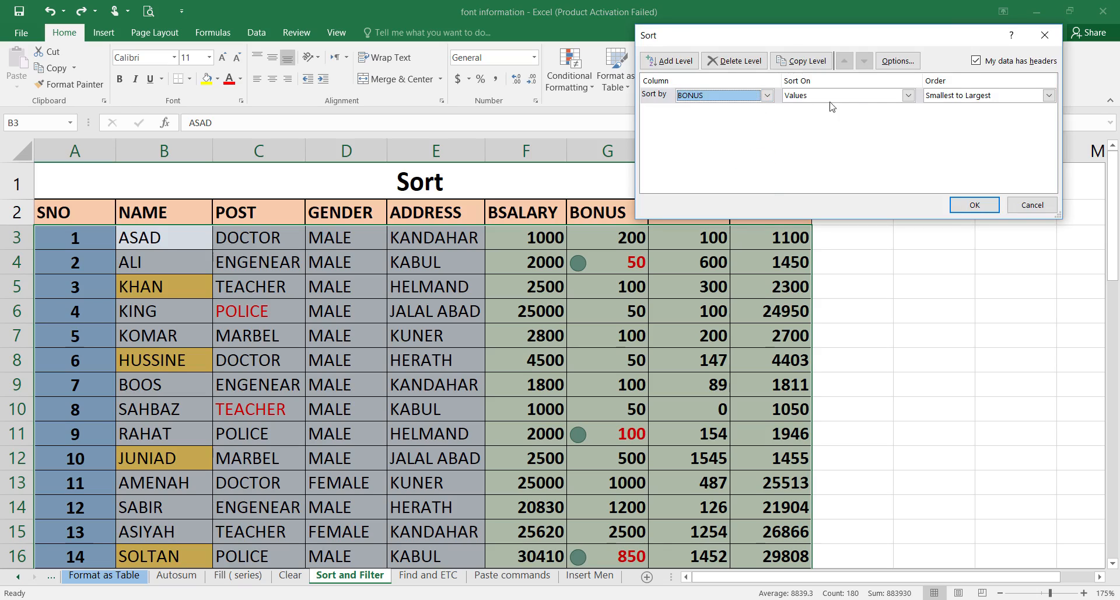
{"action": "left_click", "coordinate": [908, 95]}
{"action": "left_click", "coordinate": [838, 139]}
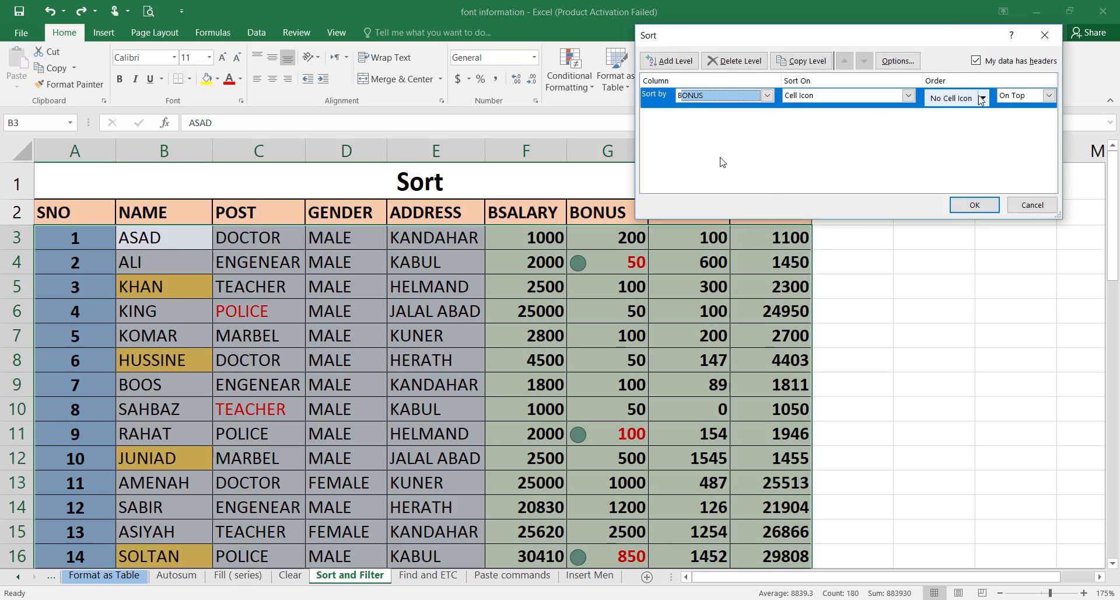
{"action": "left_click", "coordinate": [956, 98]}
{"action": "left_click", "coordinate": [938, 137]}
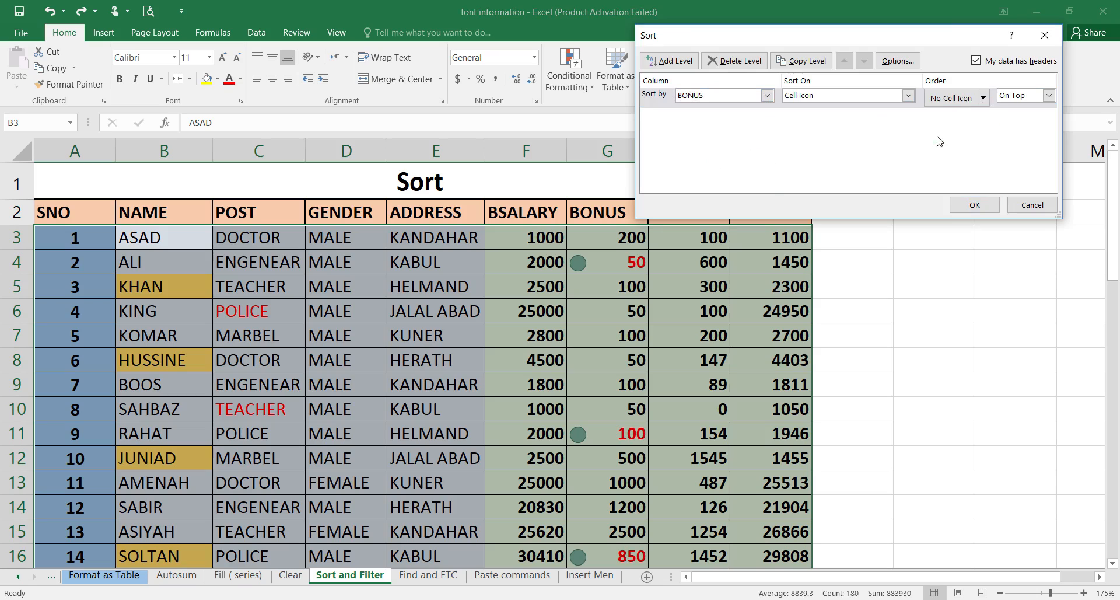
{"action": "left_click", "coordinate": [1031, 96]}
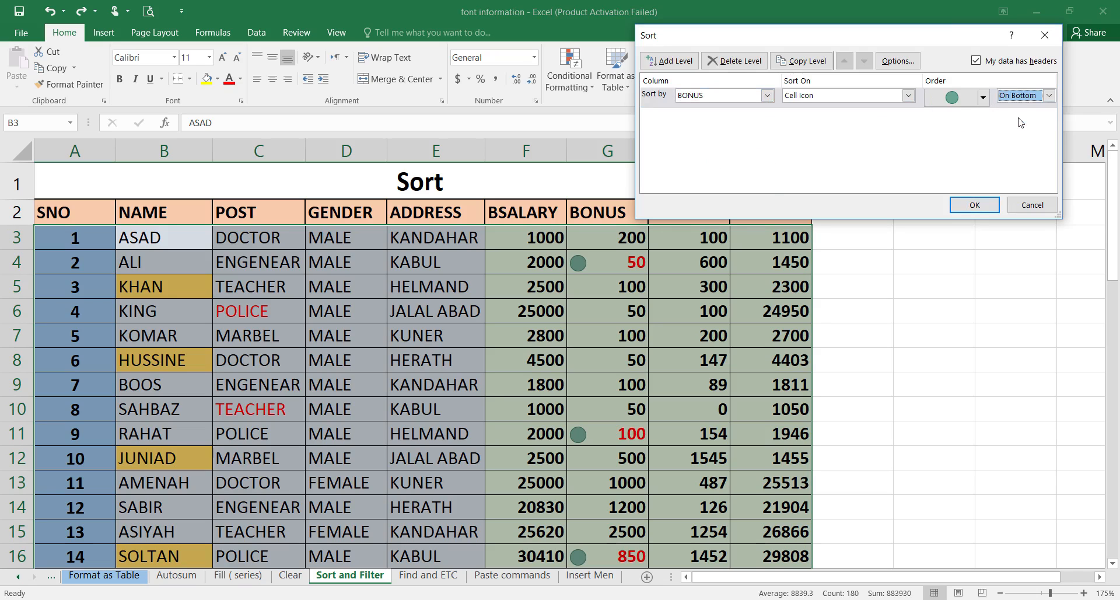
{"action": "left_click", "coordinate": [974, 205]}
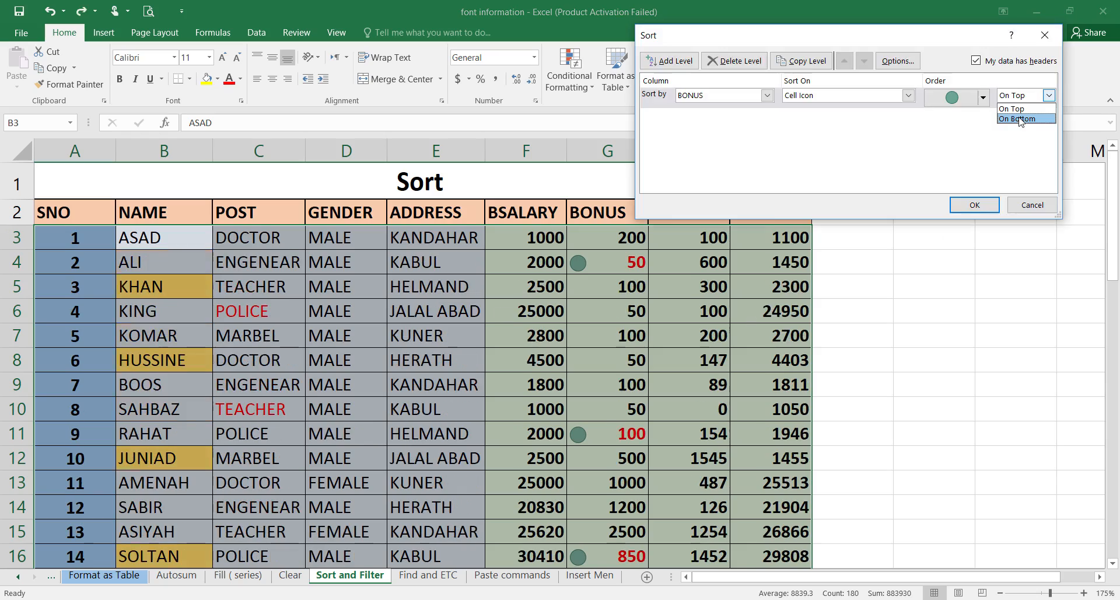
- Check the last rows of the sorted table and undo the BONUS cell icon sort
{"action": "scroll", "coordinate": [519, 313], "scroll_direction": "down", "scroll_amount": 1}
{"action": "scroll", "coordinate": [519, 313], "scroll_direction": "down", "scroll_amount": 3}
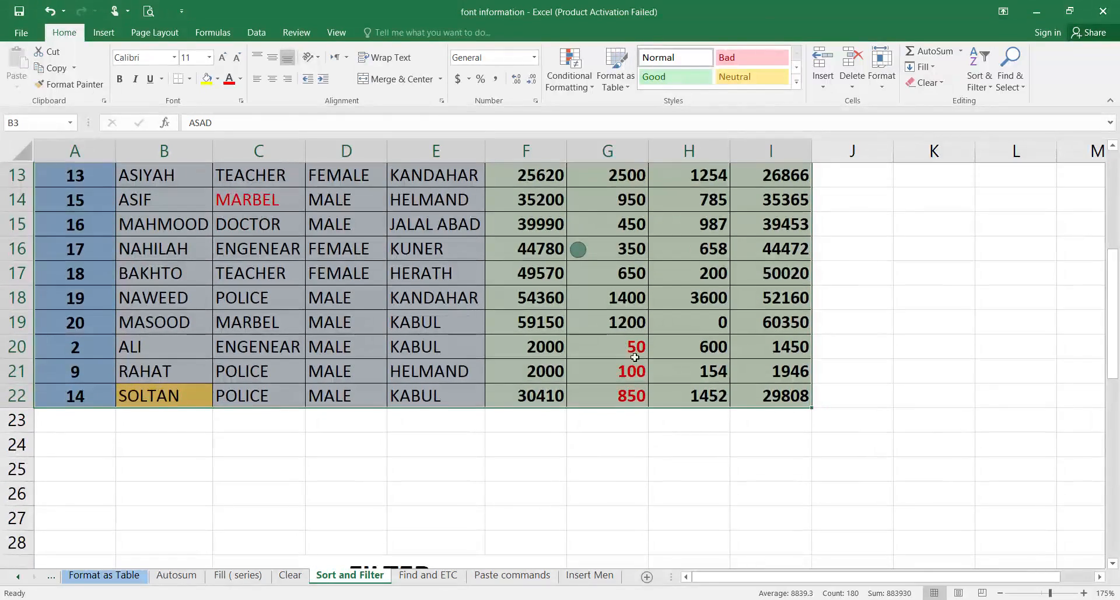
{"action": "scroll", "coordinate": [633, 361], "scroll_direction": "up", "scroll_amount": 1}
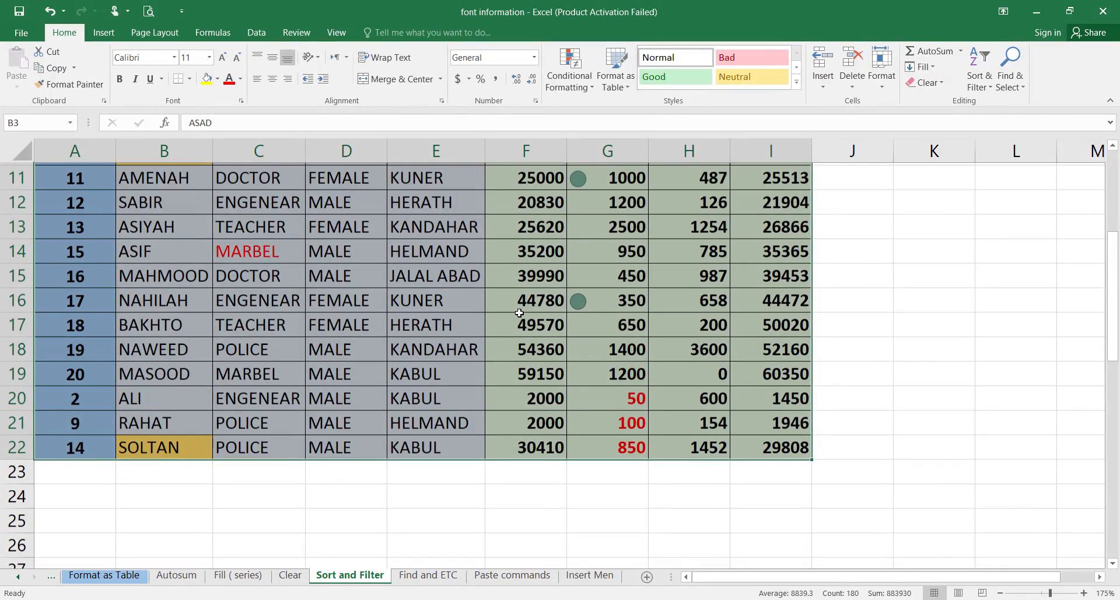
{"action": "key", "text": "ctrl+z"}
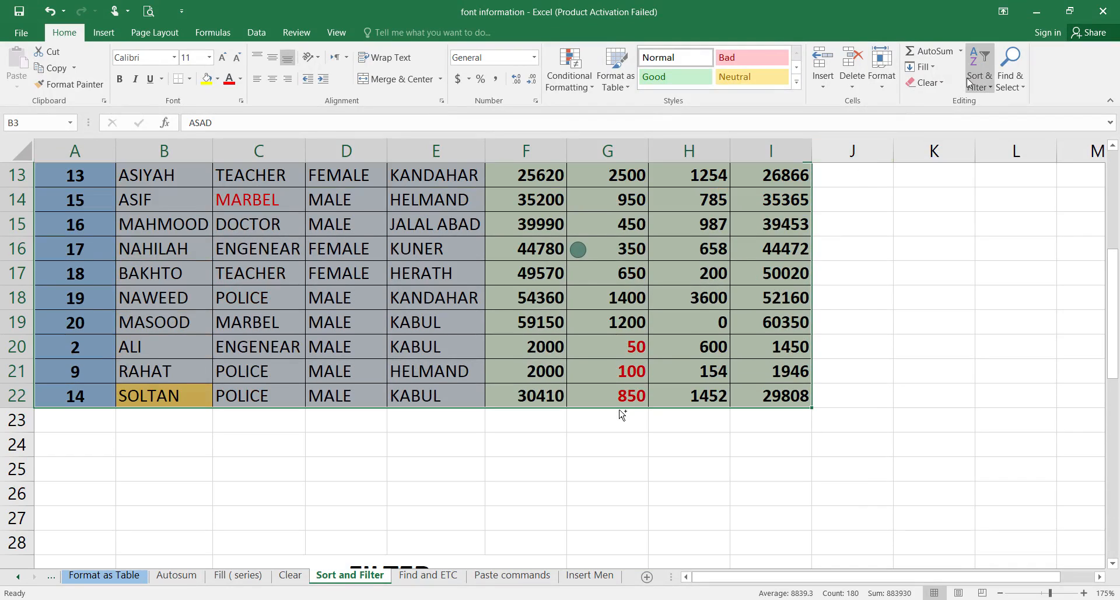
- Custom sort the employee table by the BSALARY column on Values, Smallest to Largest, check the order, and undo that sort
{"action": "left_click", "coordinate": [980, 82]}
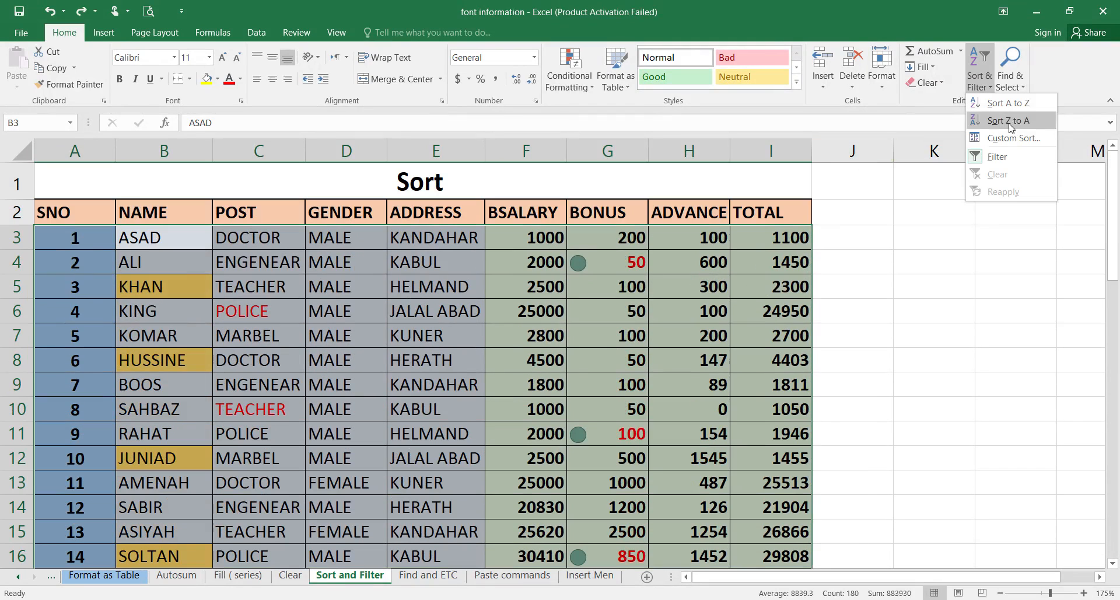
{"action": "left_click", "coordinate": [1013, 138]}
{"action": "left_click", "coordinate": [767, 95]}
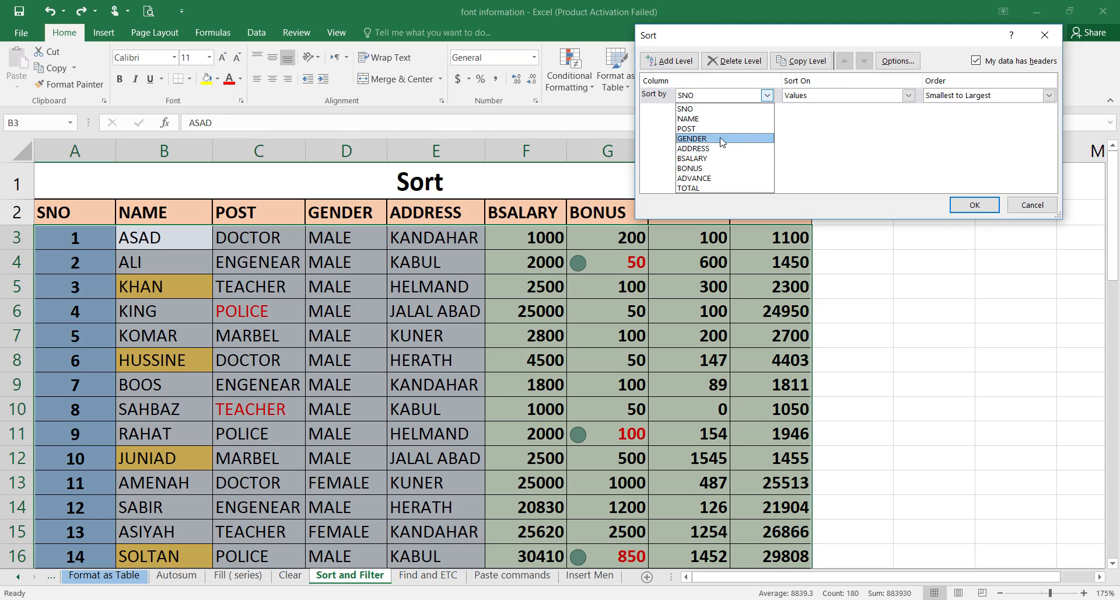
{"action": "left_click", "coordinate": [727, 158]}
{"action": "left_click", "coordinate": [809, 97]}
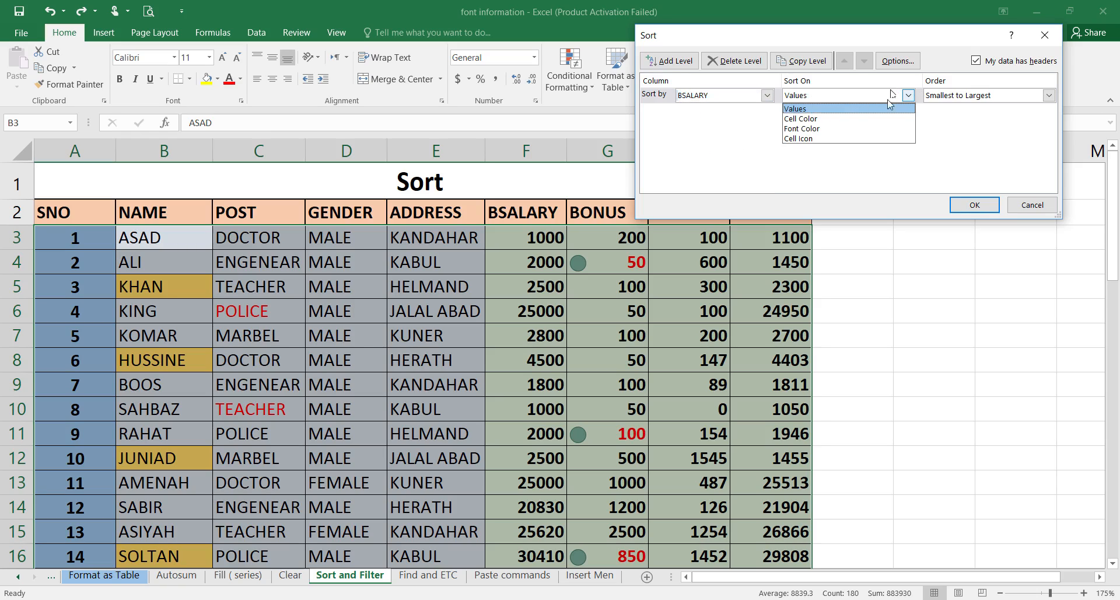
{"action": "left_click", "coordinate": [805, 110]}
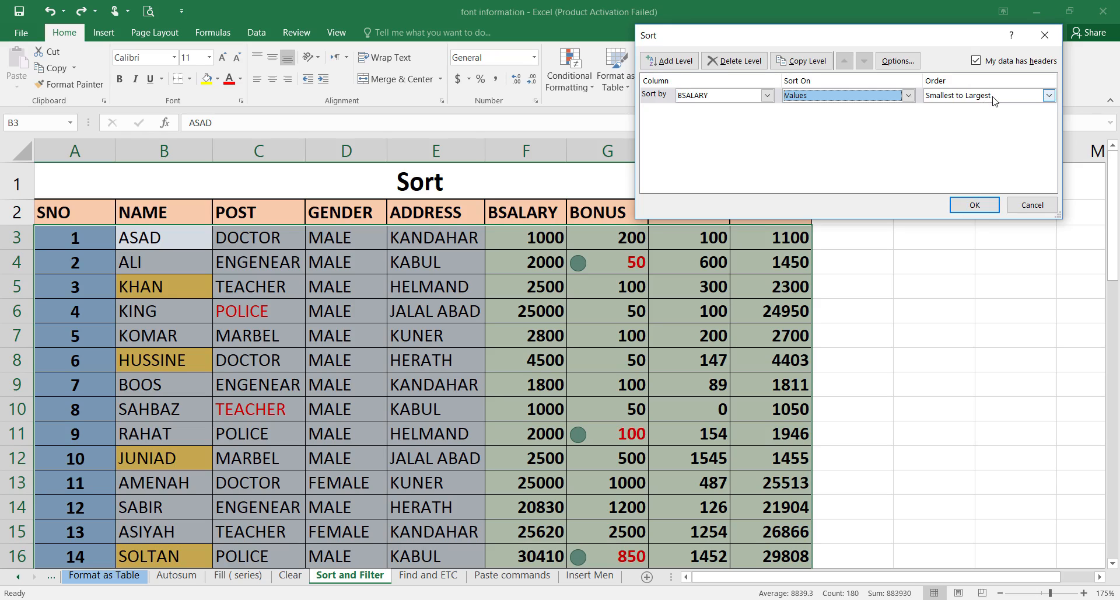
{"action": "left_click", "coordinate": [974, 205]}
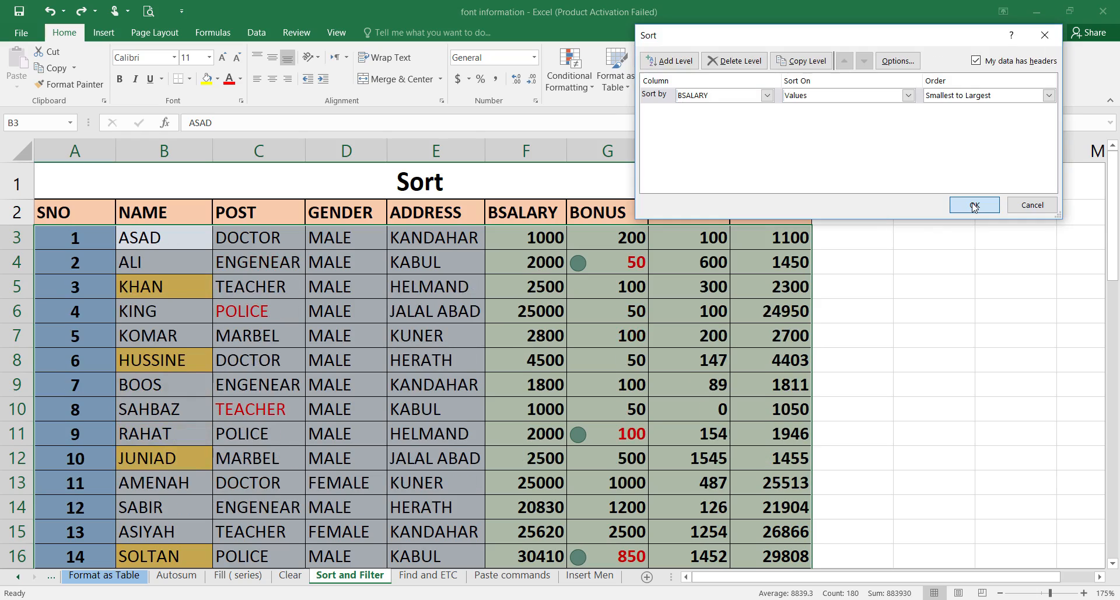
{"action": "left_click", "coordinate": [974, 205]}
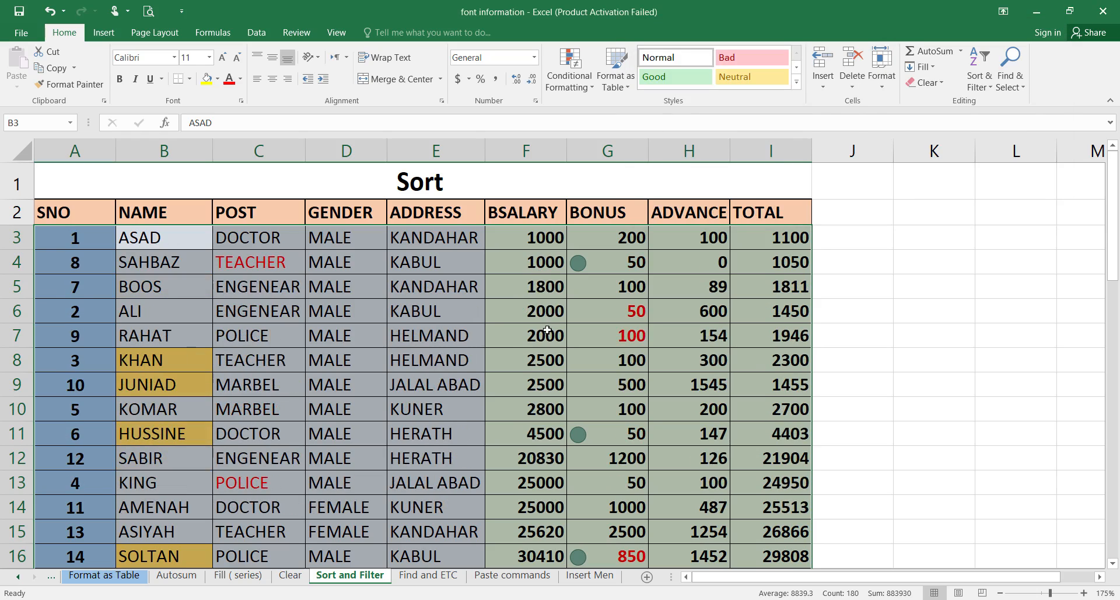
{"action": "scroll", "coordinate": [554, 519], "scroll_direction": "down", "scroll_amount": 3}
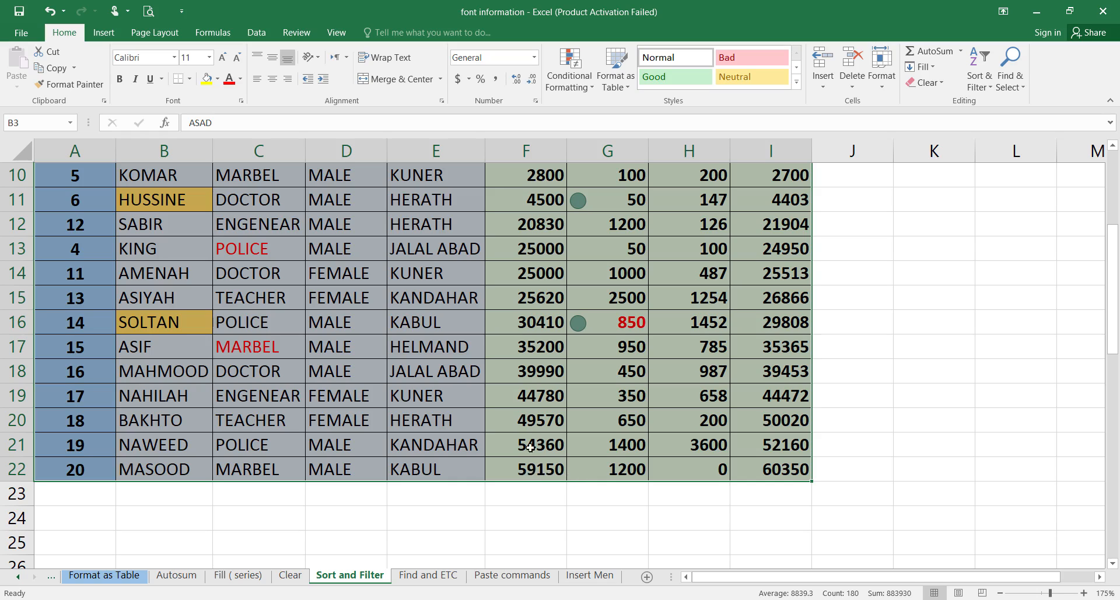
{"action": "scroll", "coordinate": [533, 371], "scroll_direction": "up", "scroll_amount": 3}
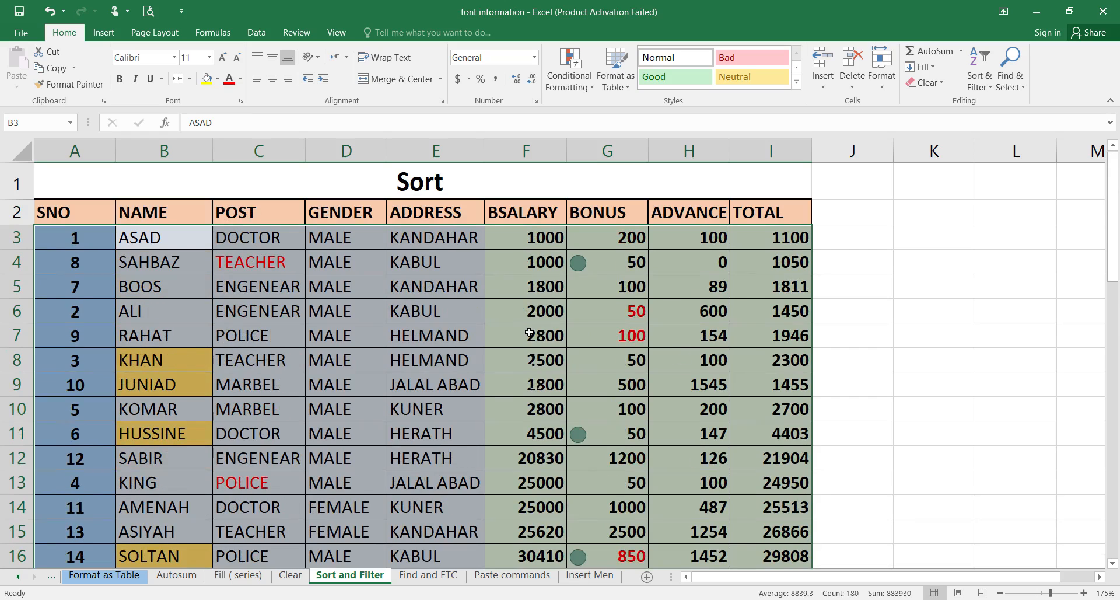
{"action": "key", "text": "ctrl+z"}
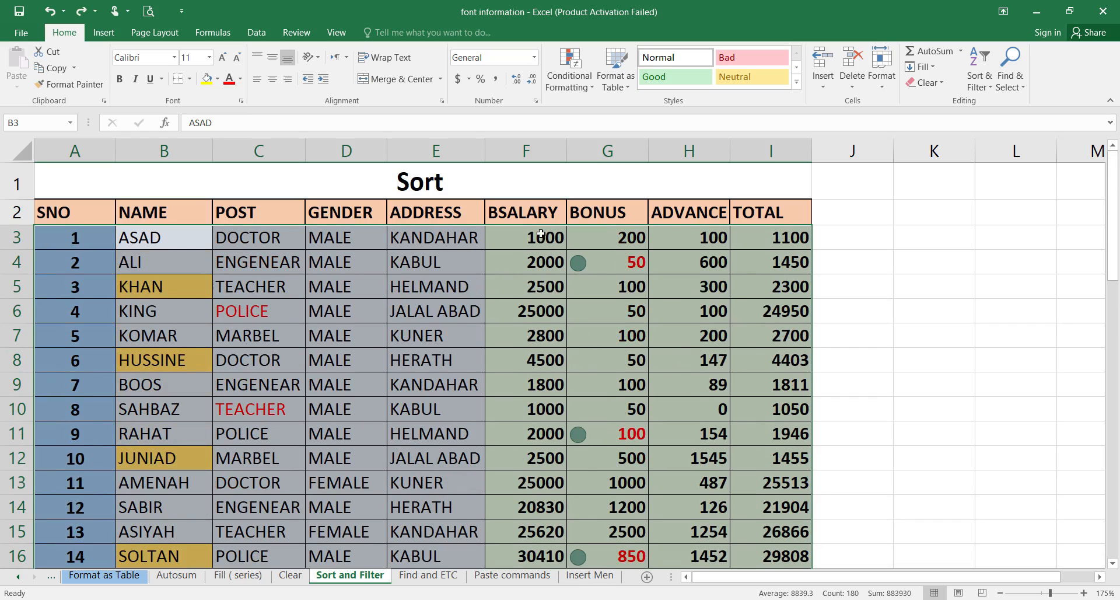